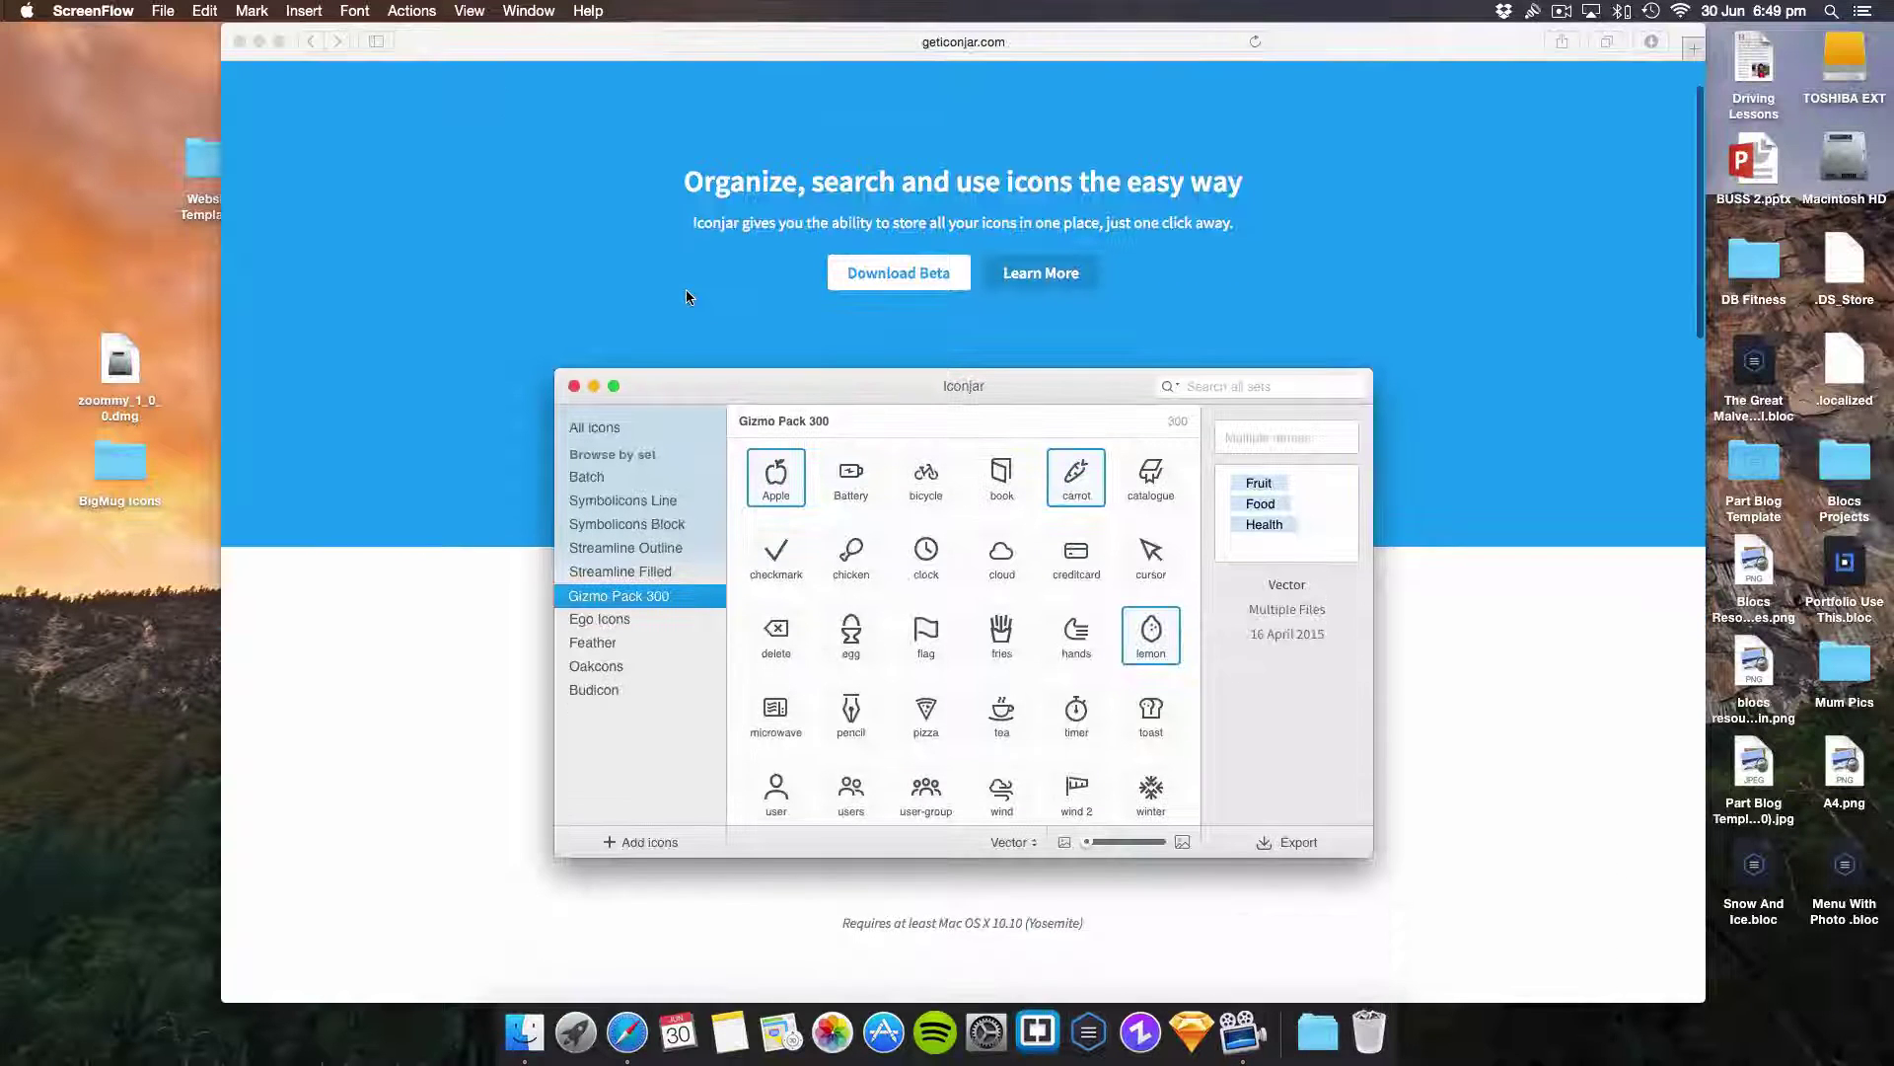
scroll(646, 293, up, 2)
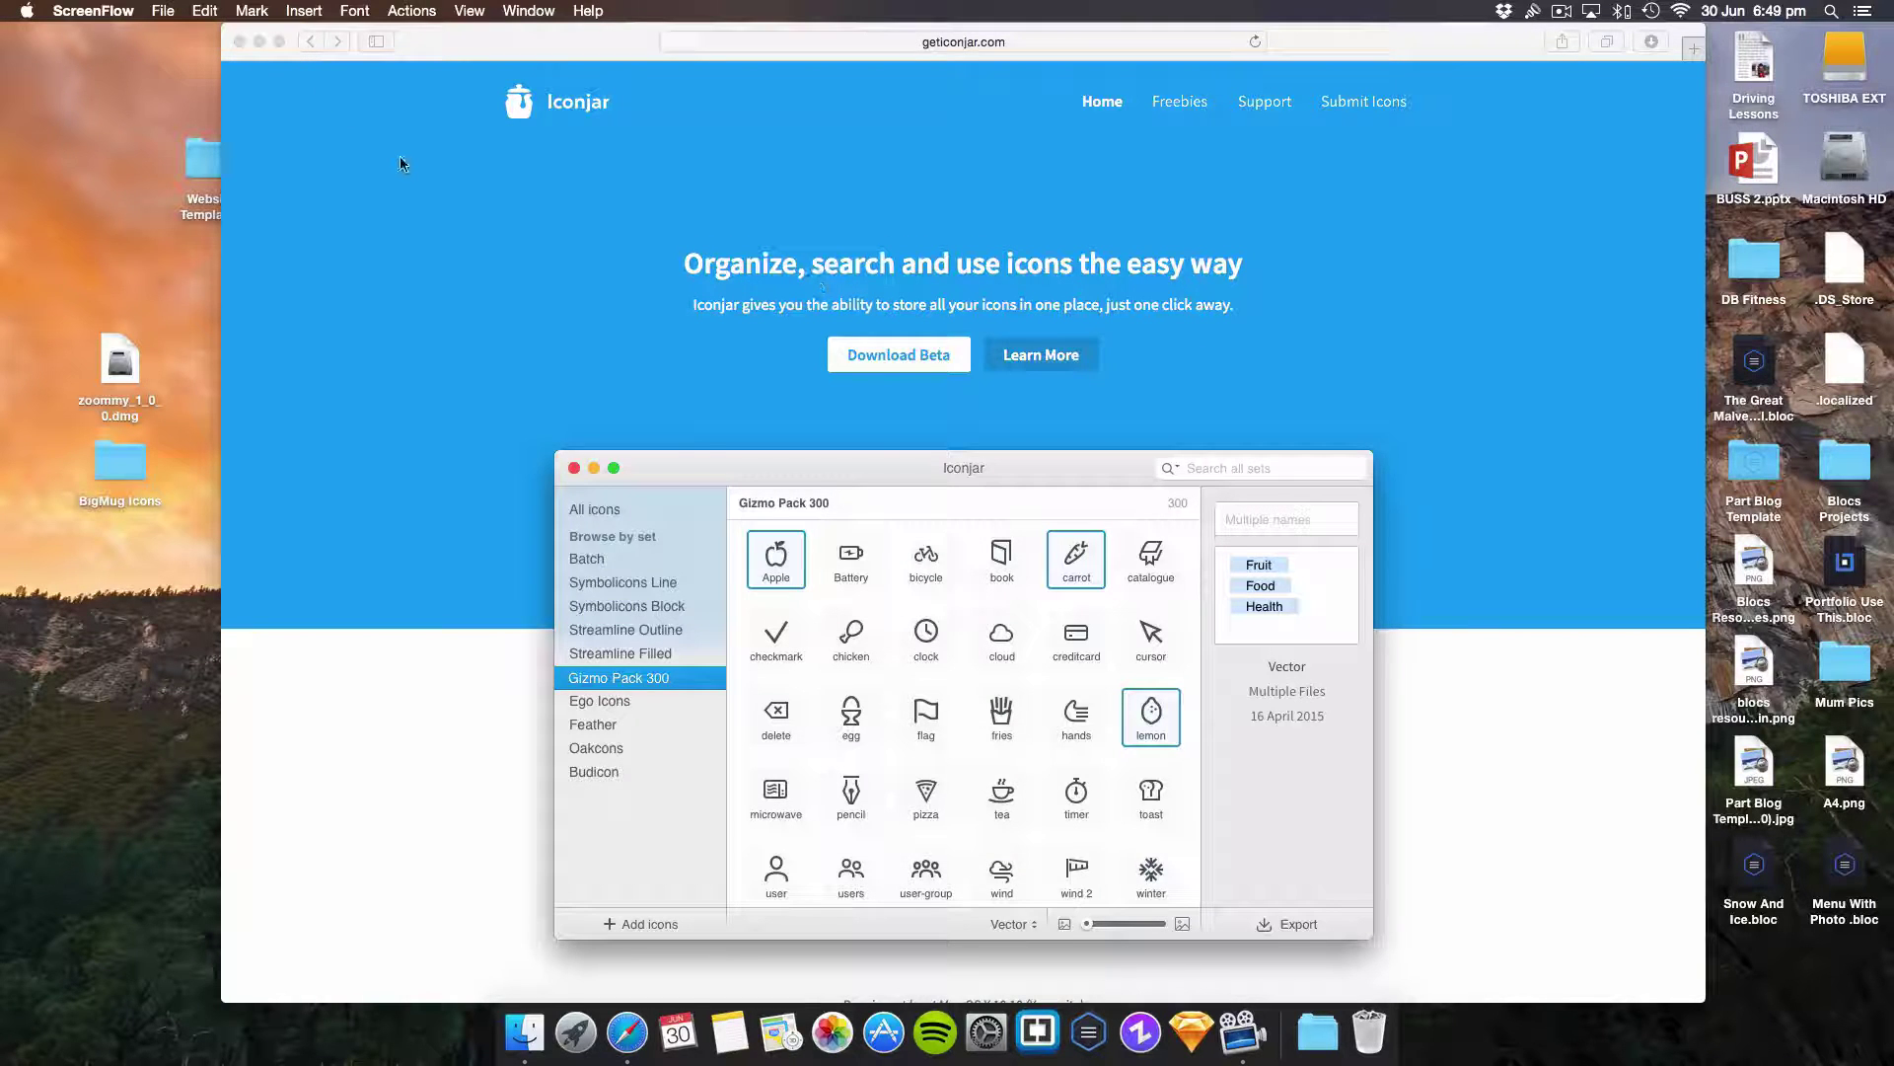
- Put Safari in full screen and browse the geticonjar.com homepage
click(281, 41)
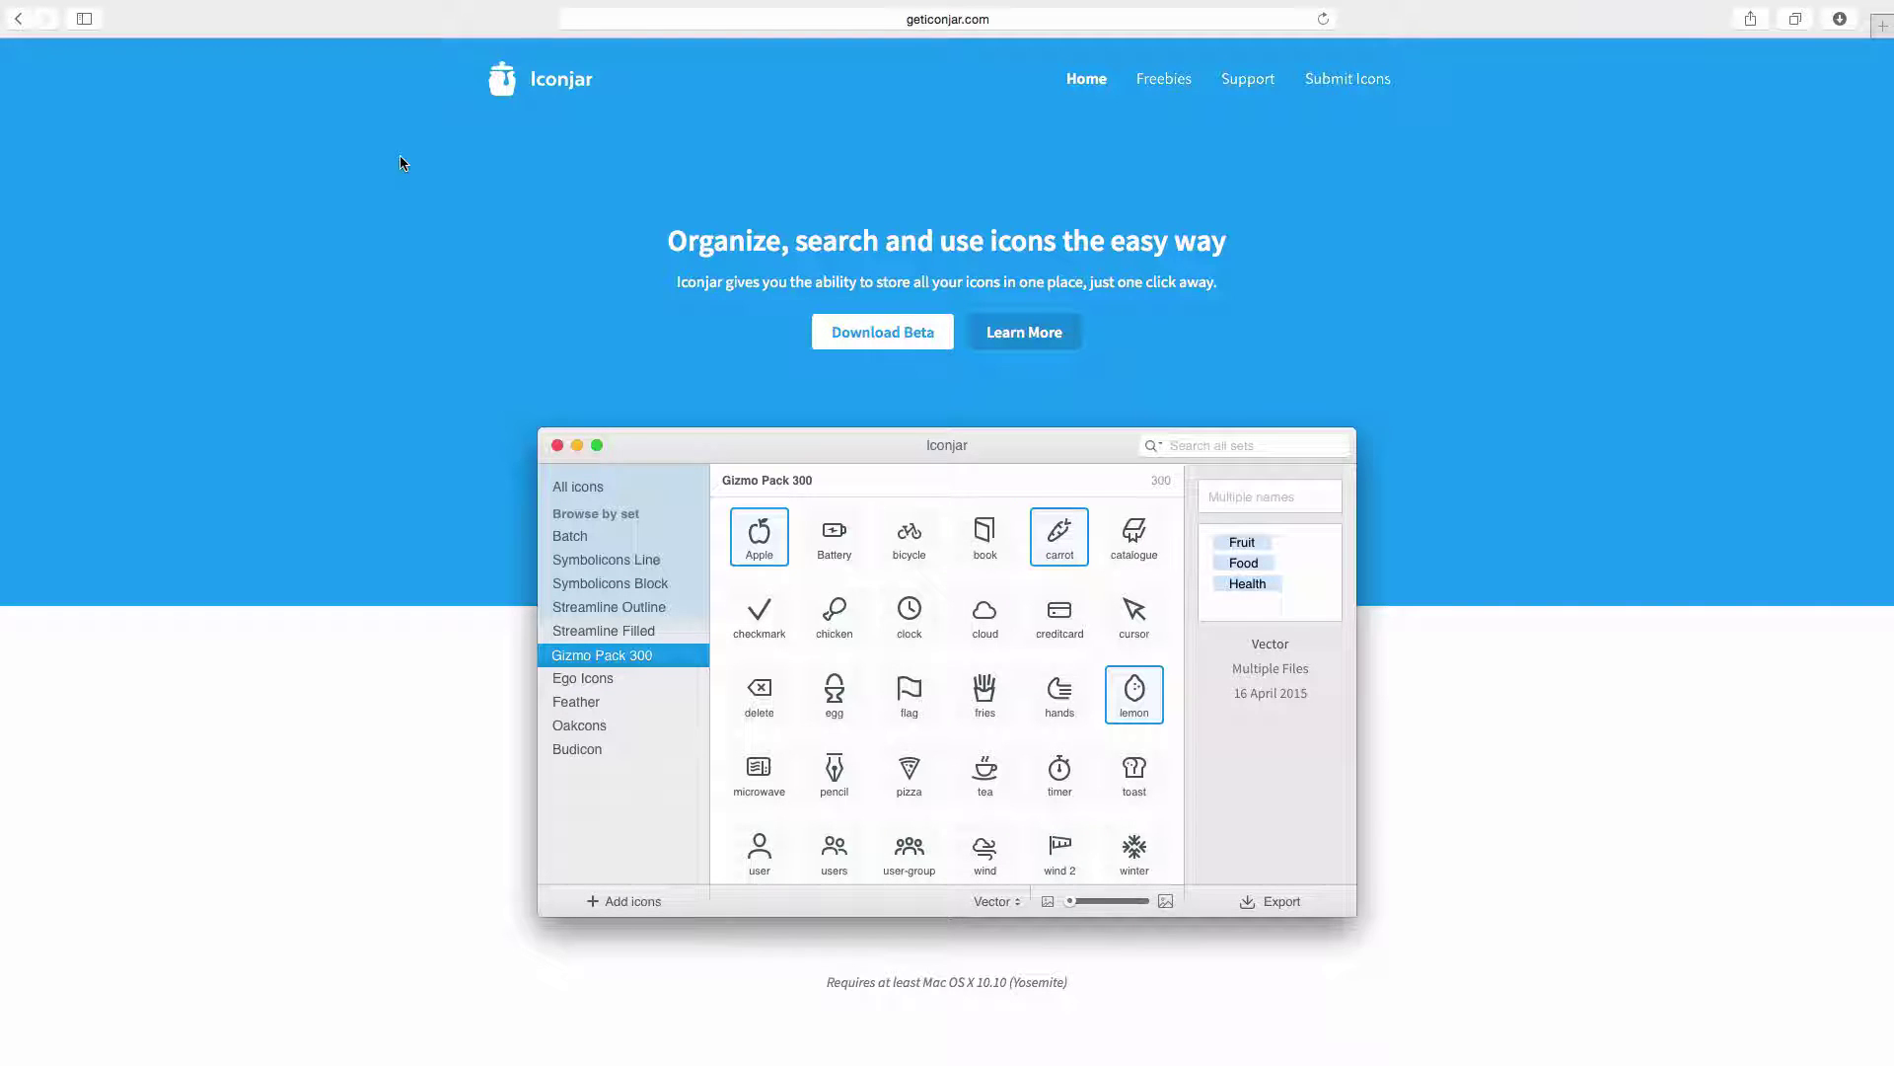
scroll(399, 163, down, 1)
scroll(401, 163, down, 3)
scroll(400, 164, down, 1)
scroll(400, 163, up, 3)
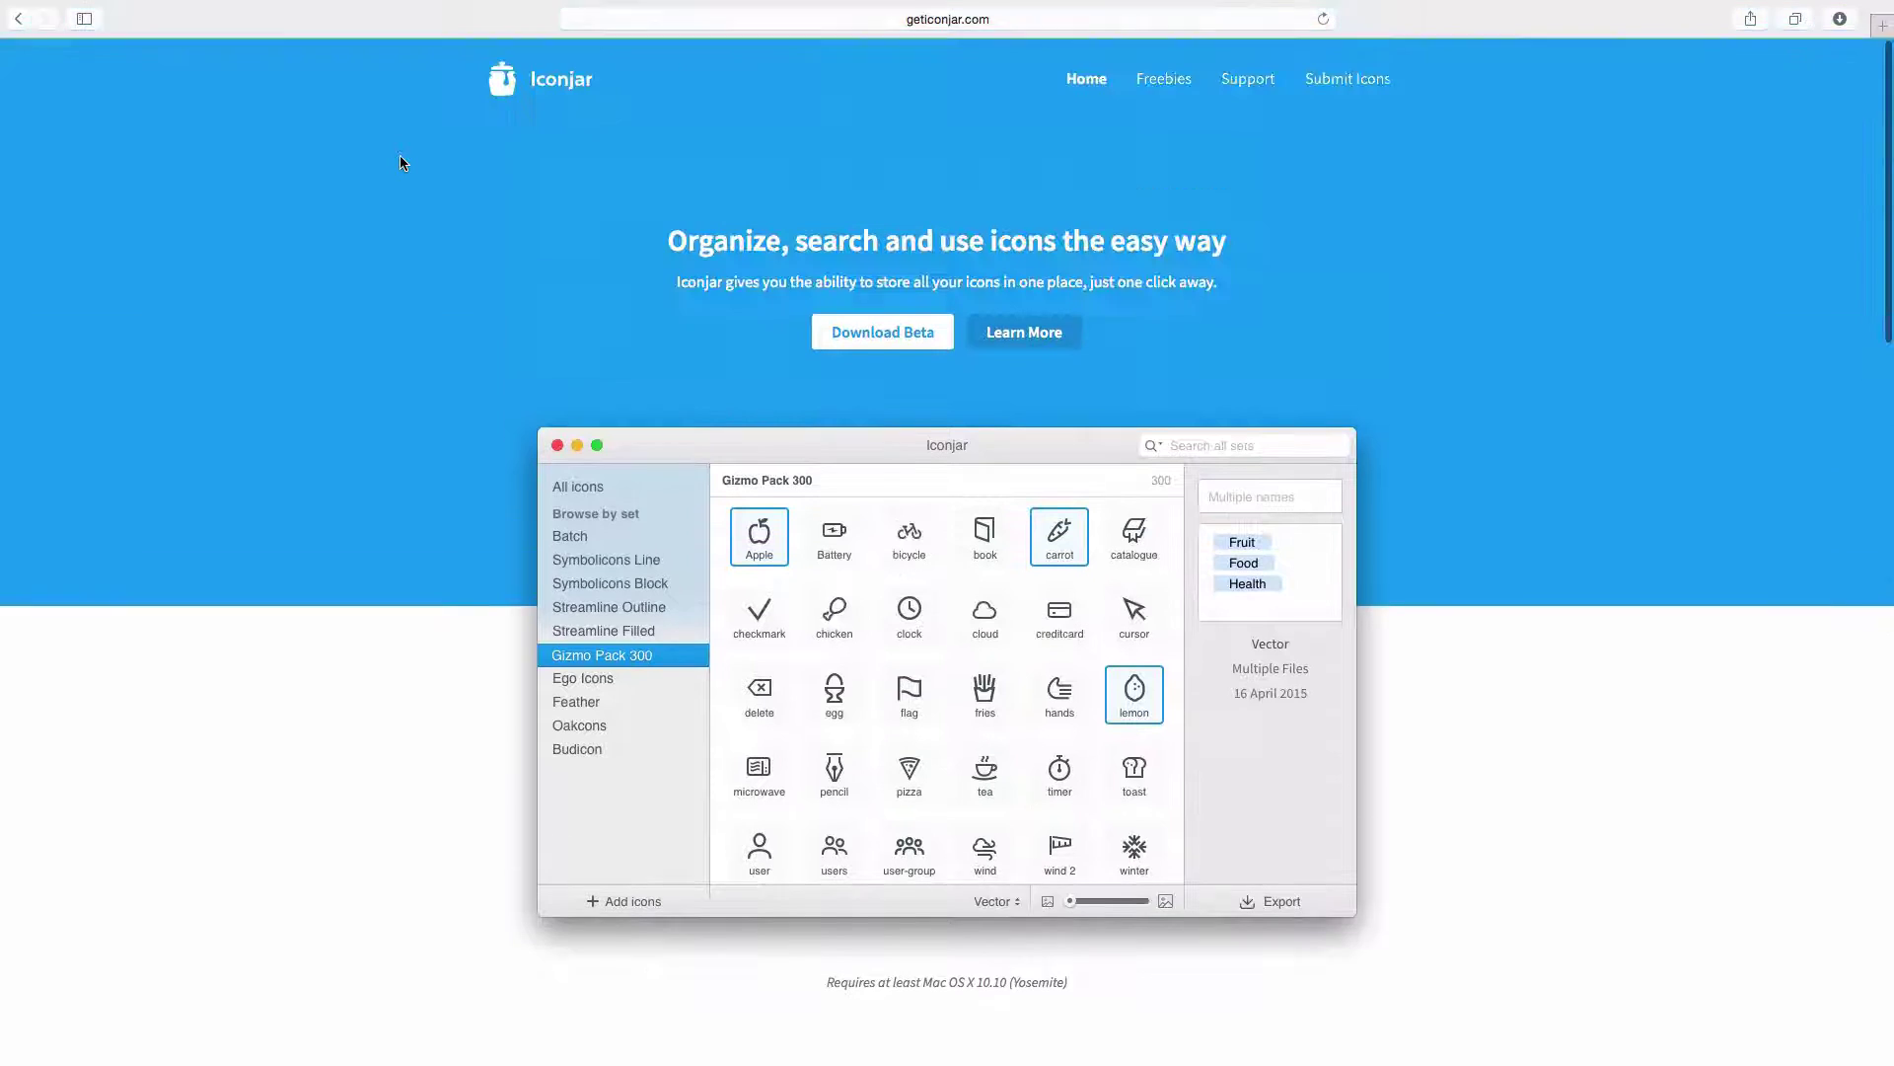
scroll(400, 163, down, 5)
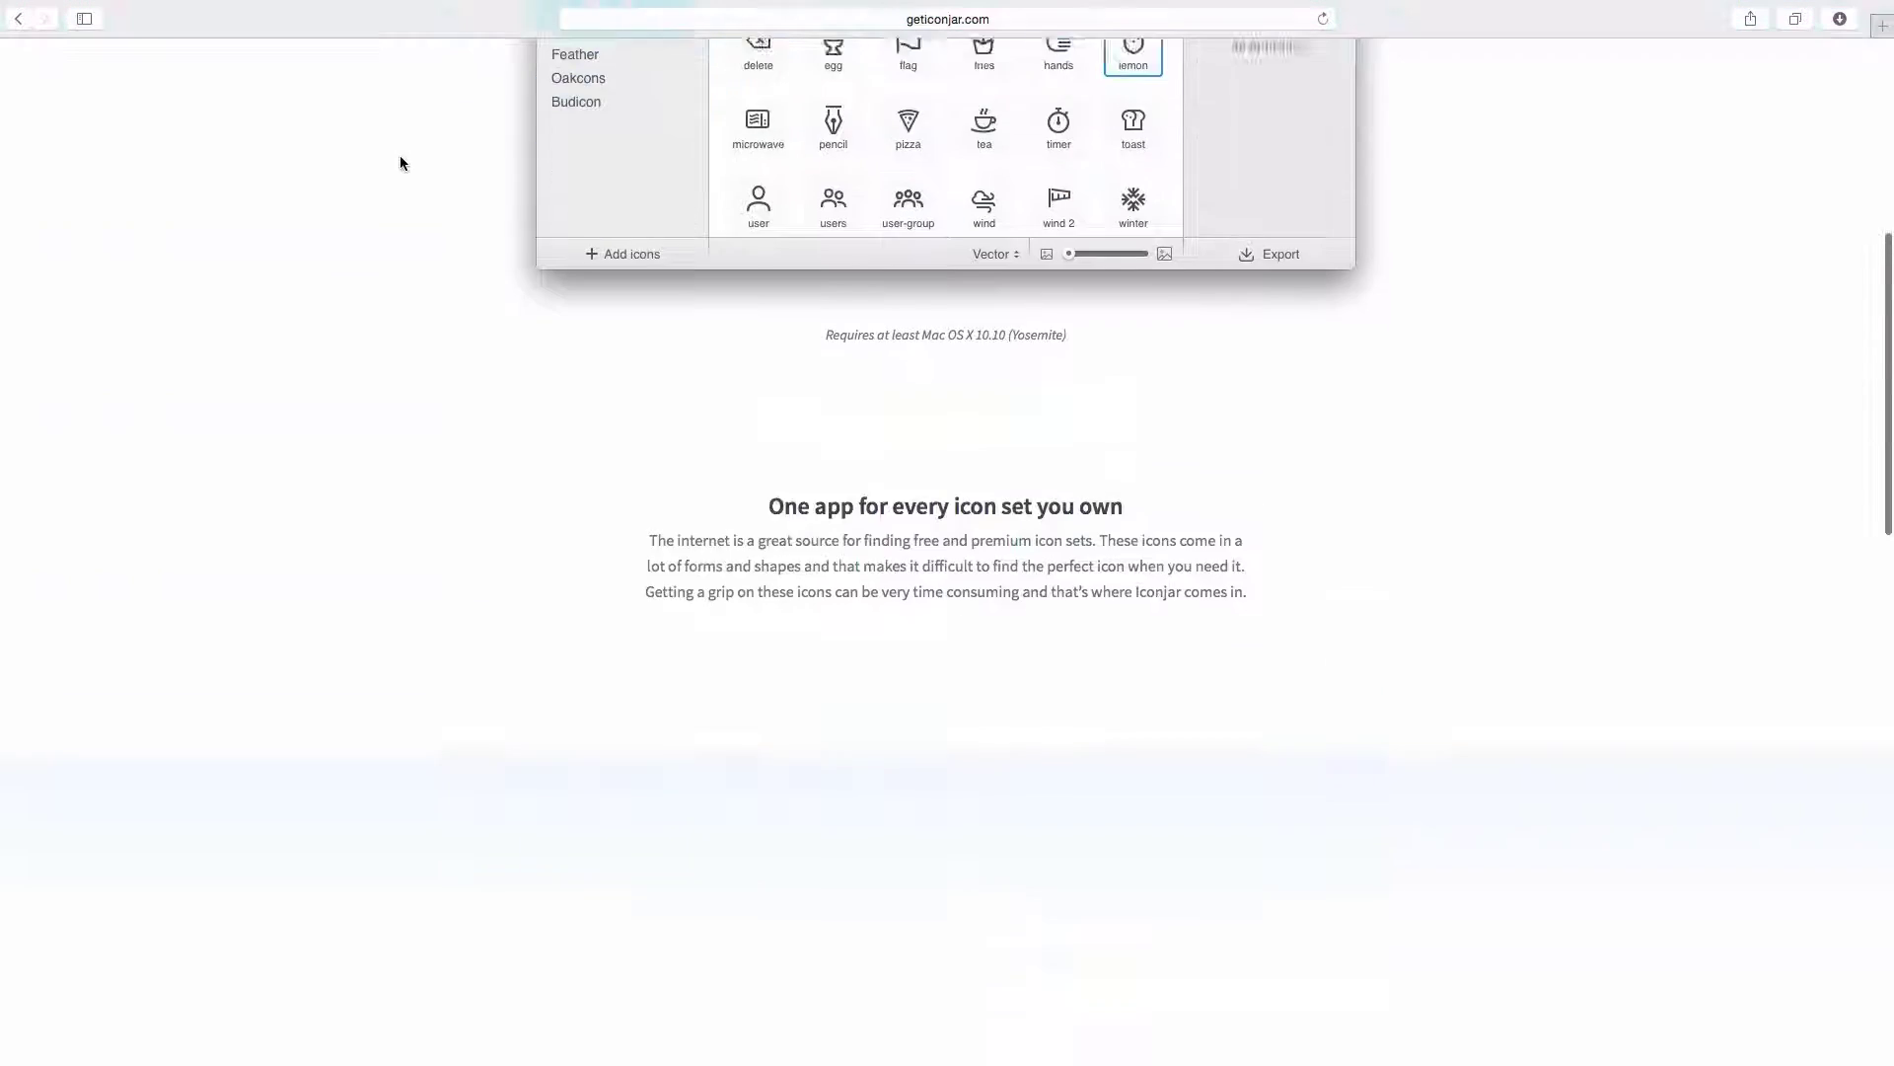
scroll(399, 164, down, 2)
scroll(401, 163, down, 1)
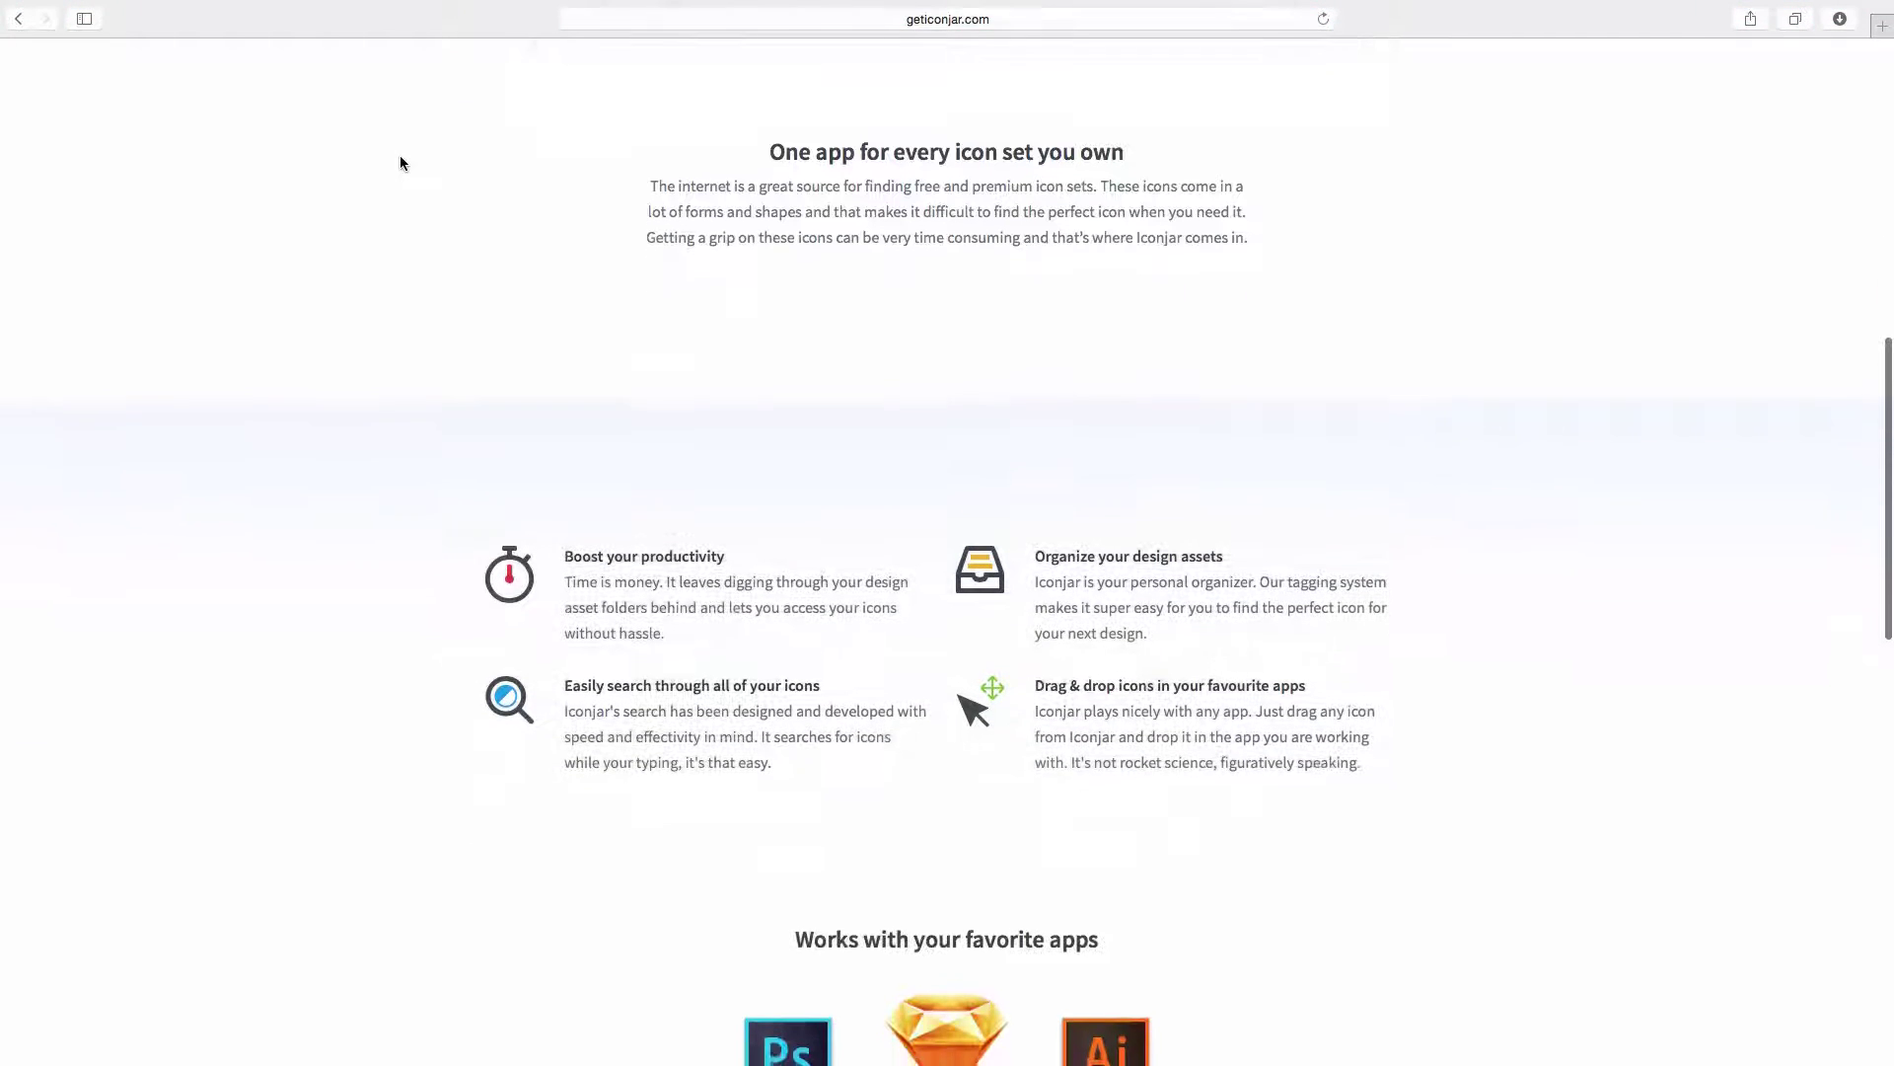
scroll(401, 163, down, 2)
scroll(400, 163, down, 1)
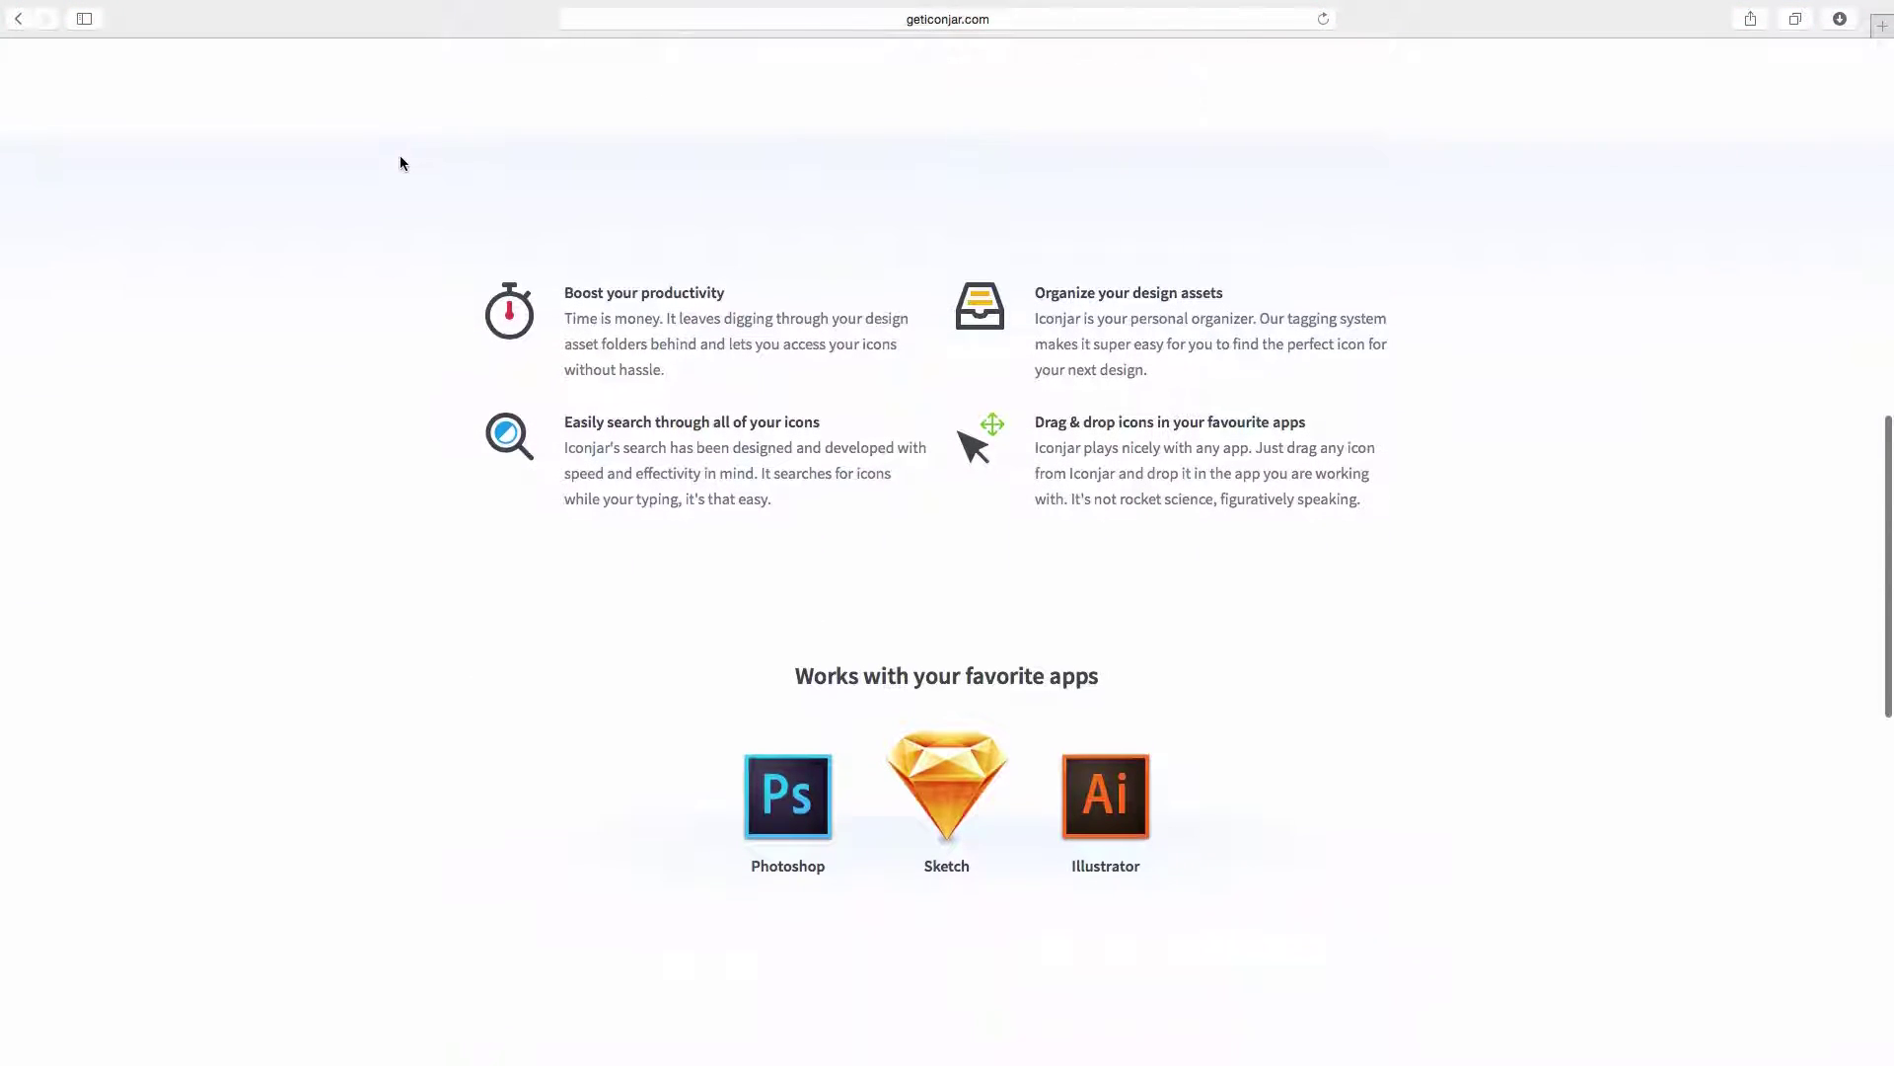
scroll(400, 162, down, 2)
scroll(401, 163, down, 2)
scroll(400, 163, down, 1)
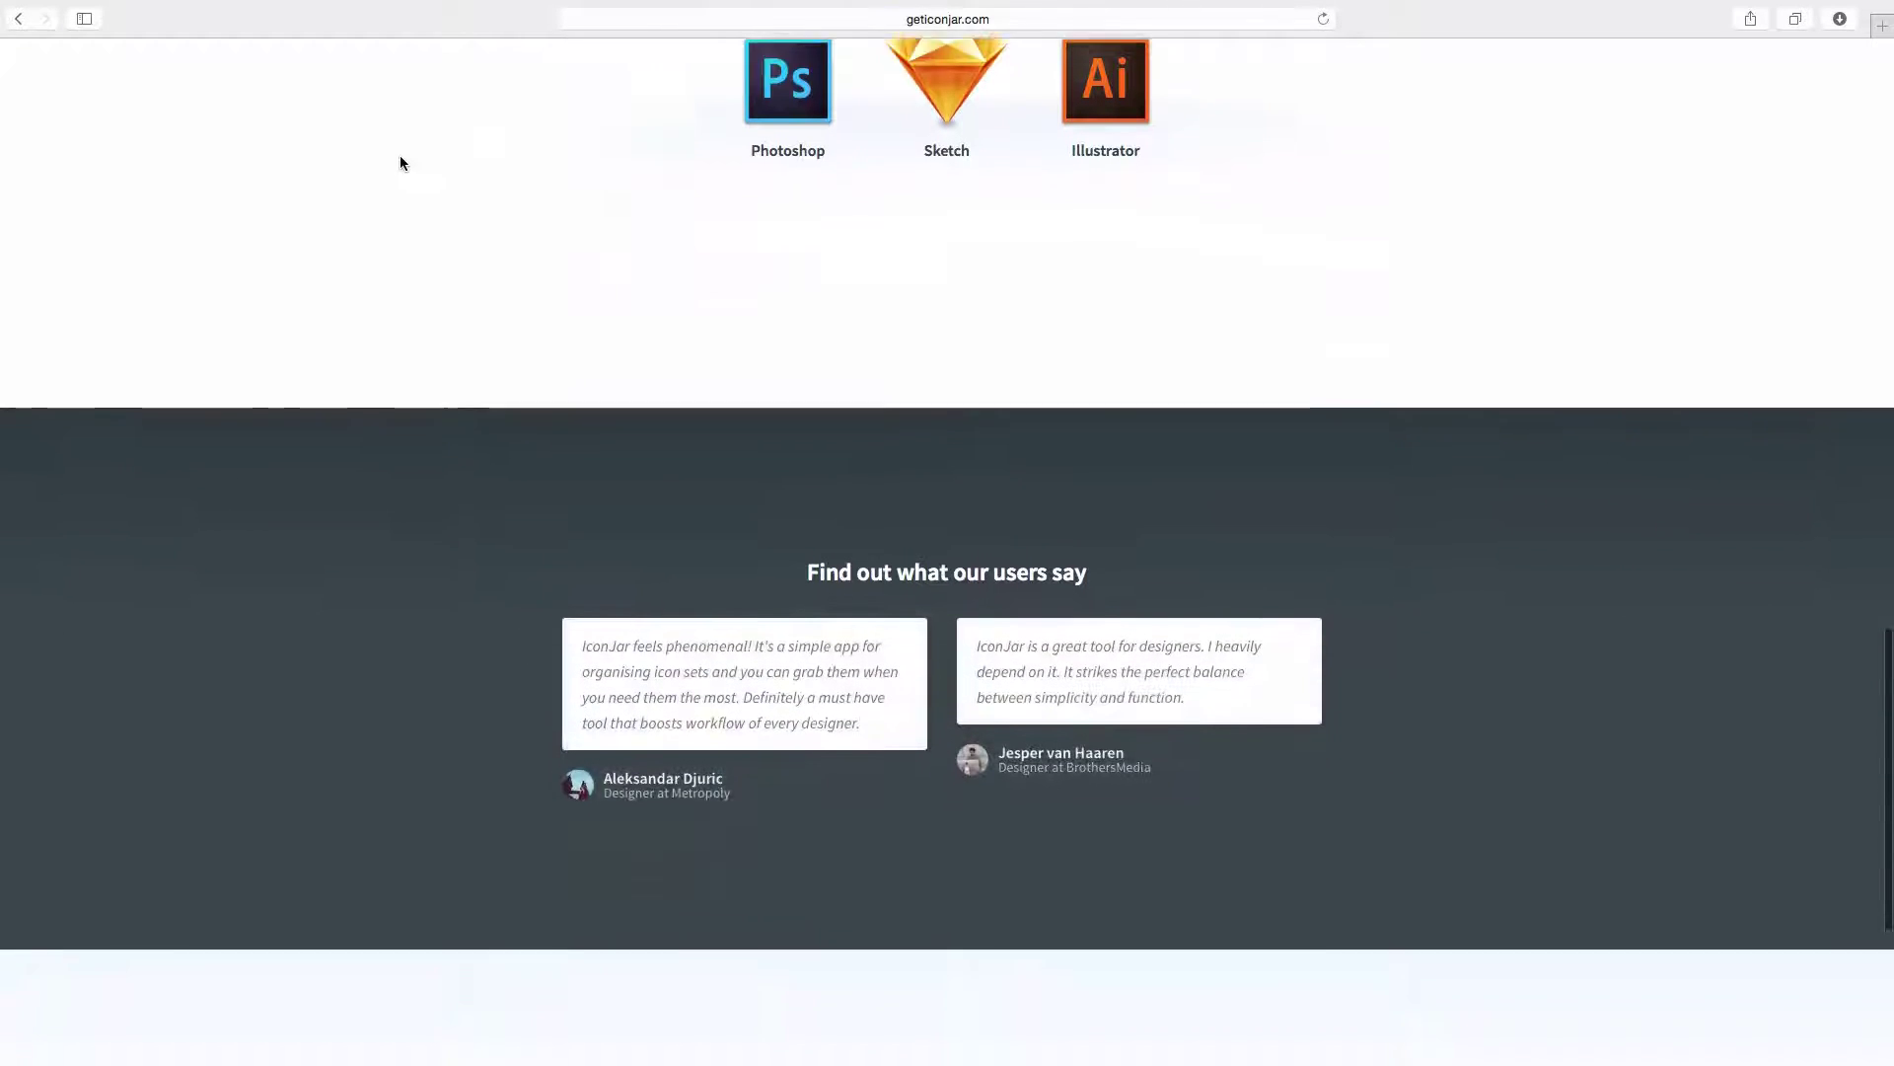
scroll(399, 162, down, 1)
scroll(400, 163, down, 1)
scroll(400, 163, down, 2)
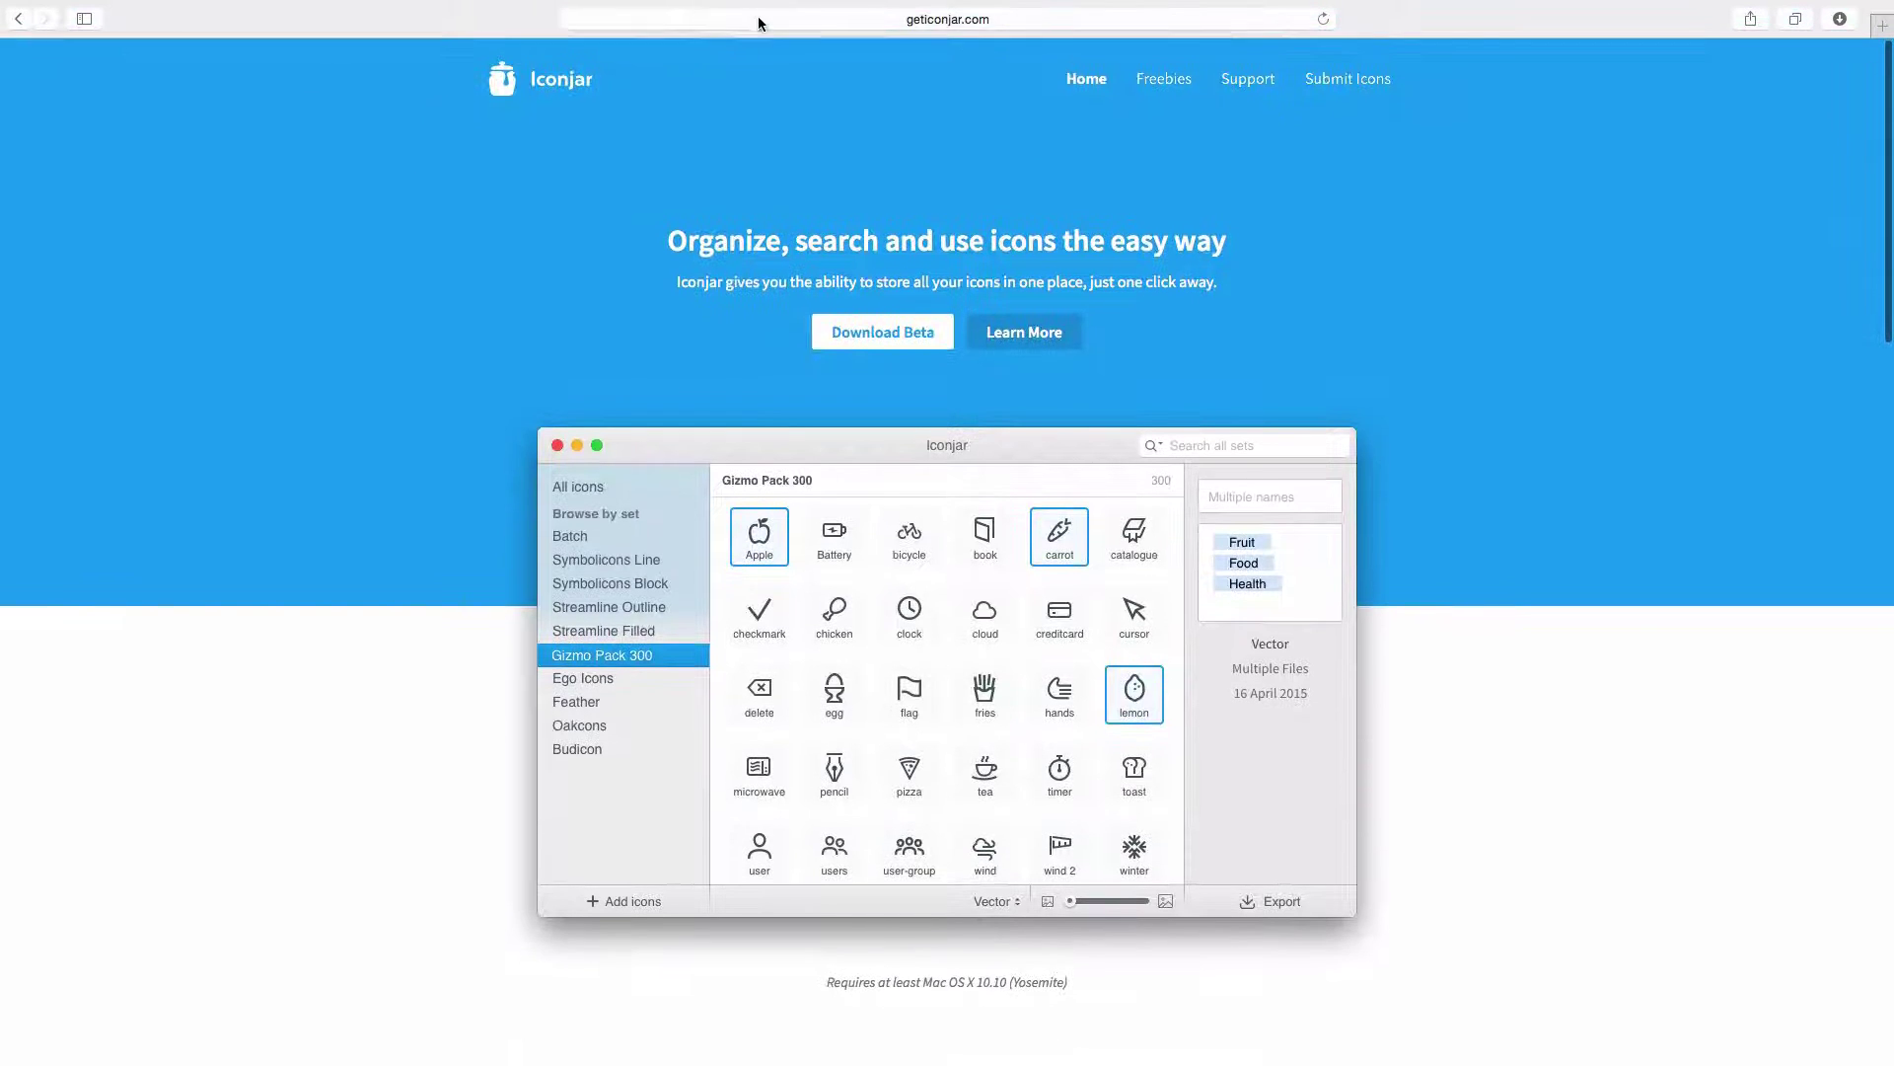
click(758, 22)
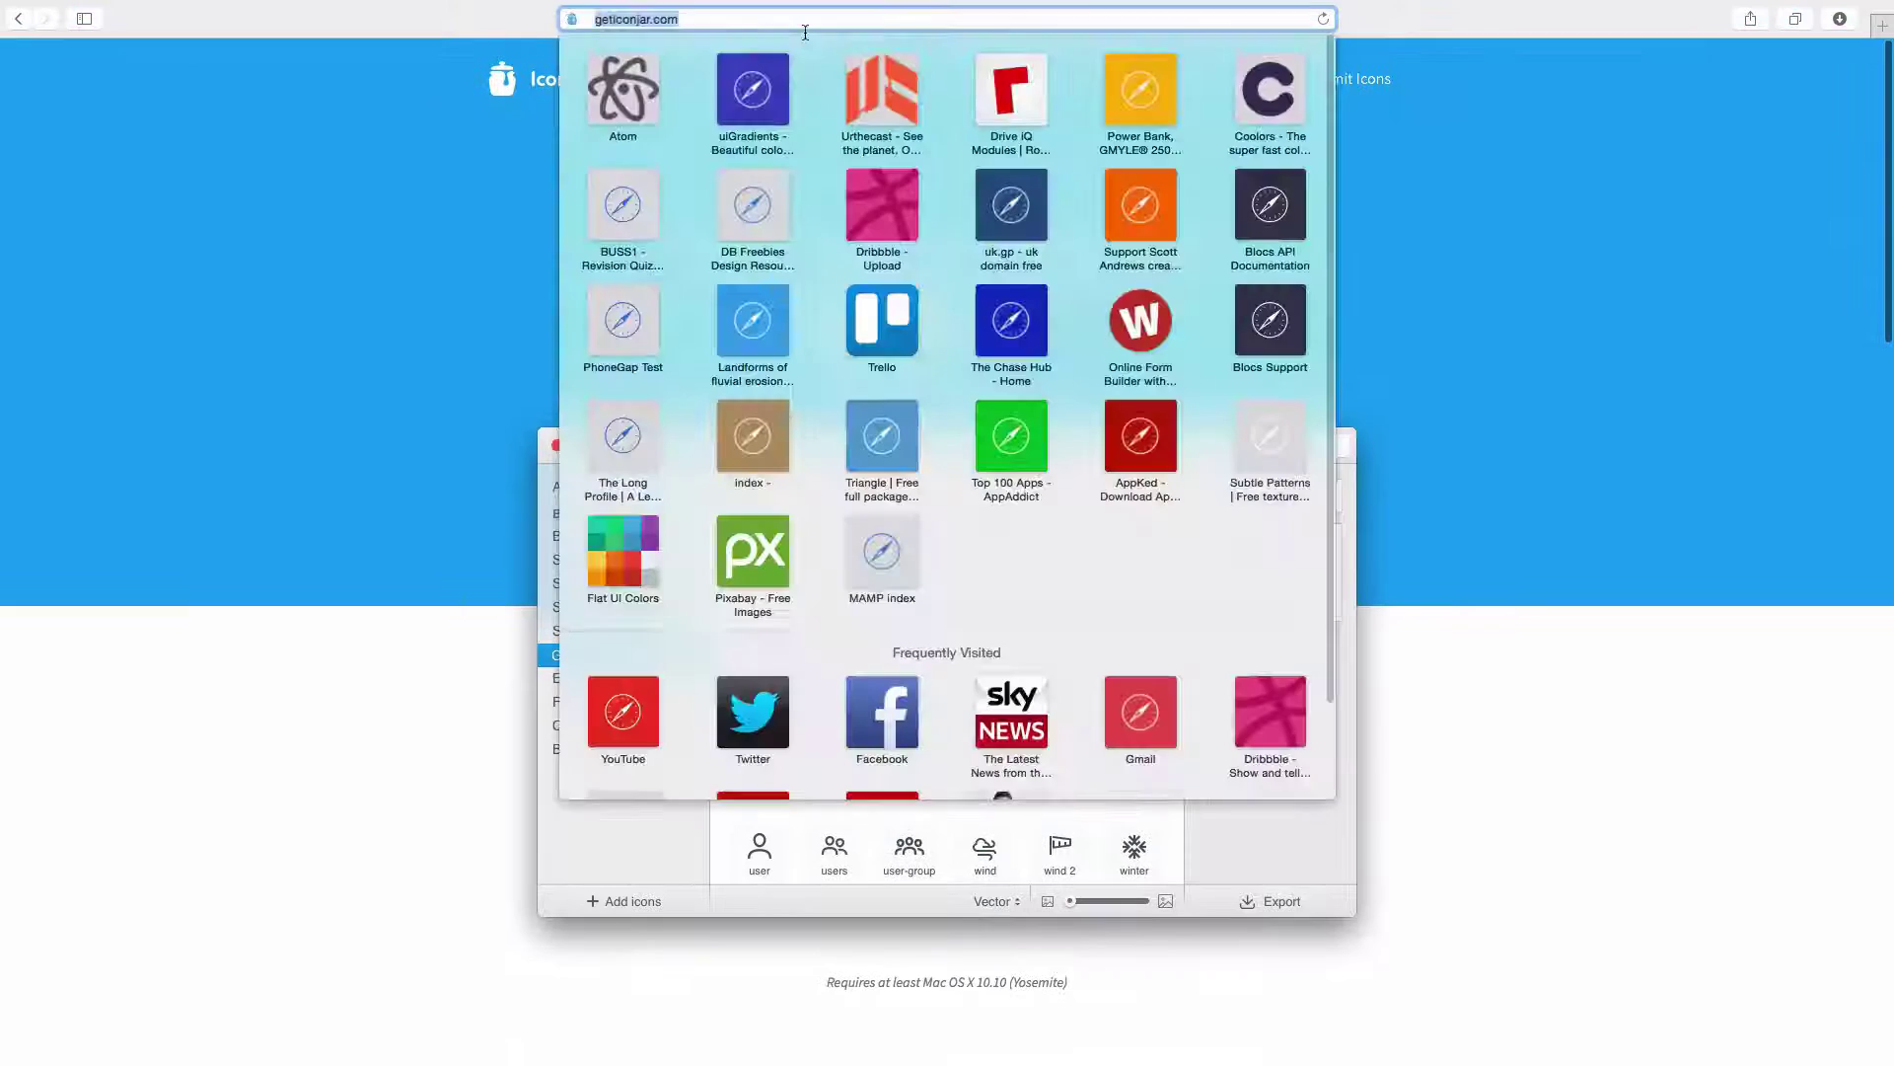
click(401, 119)
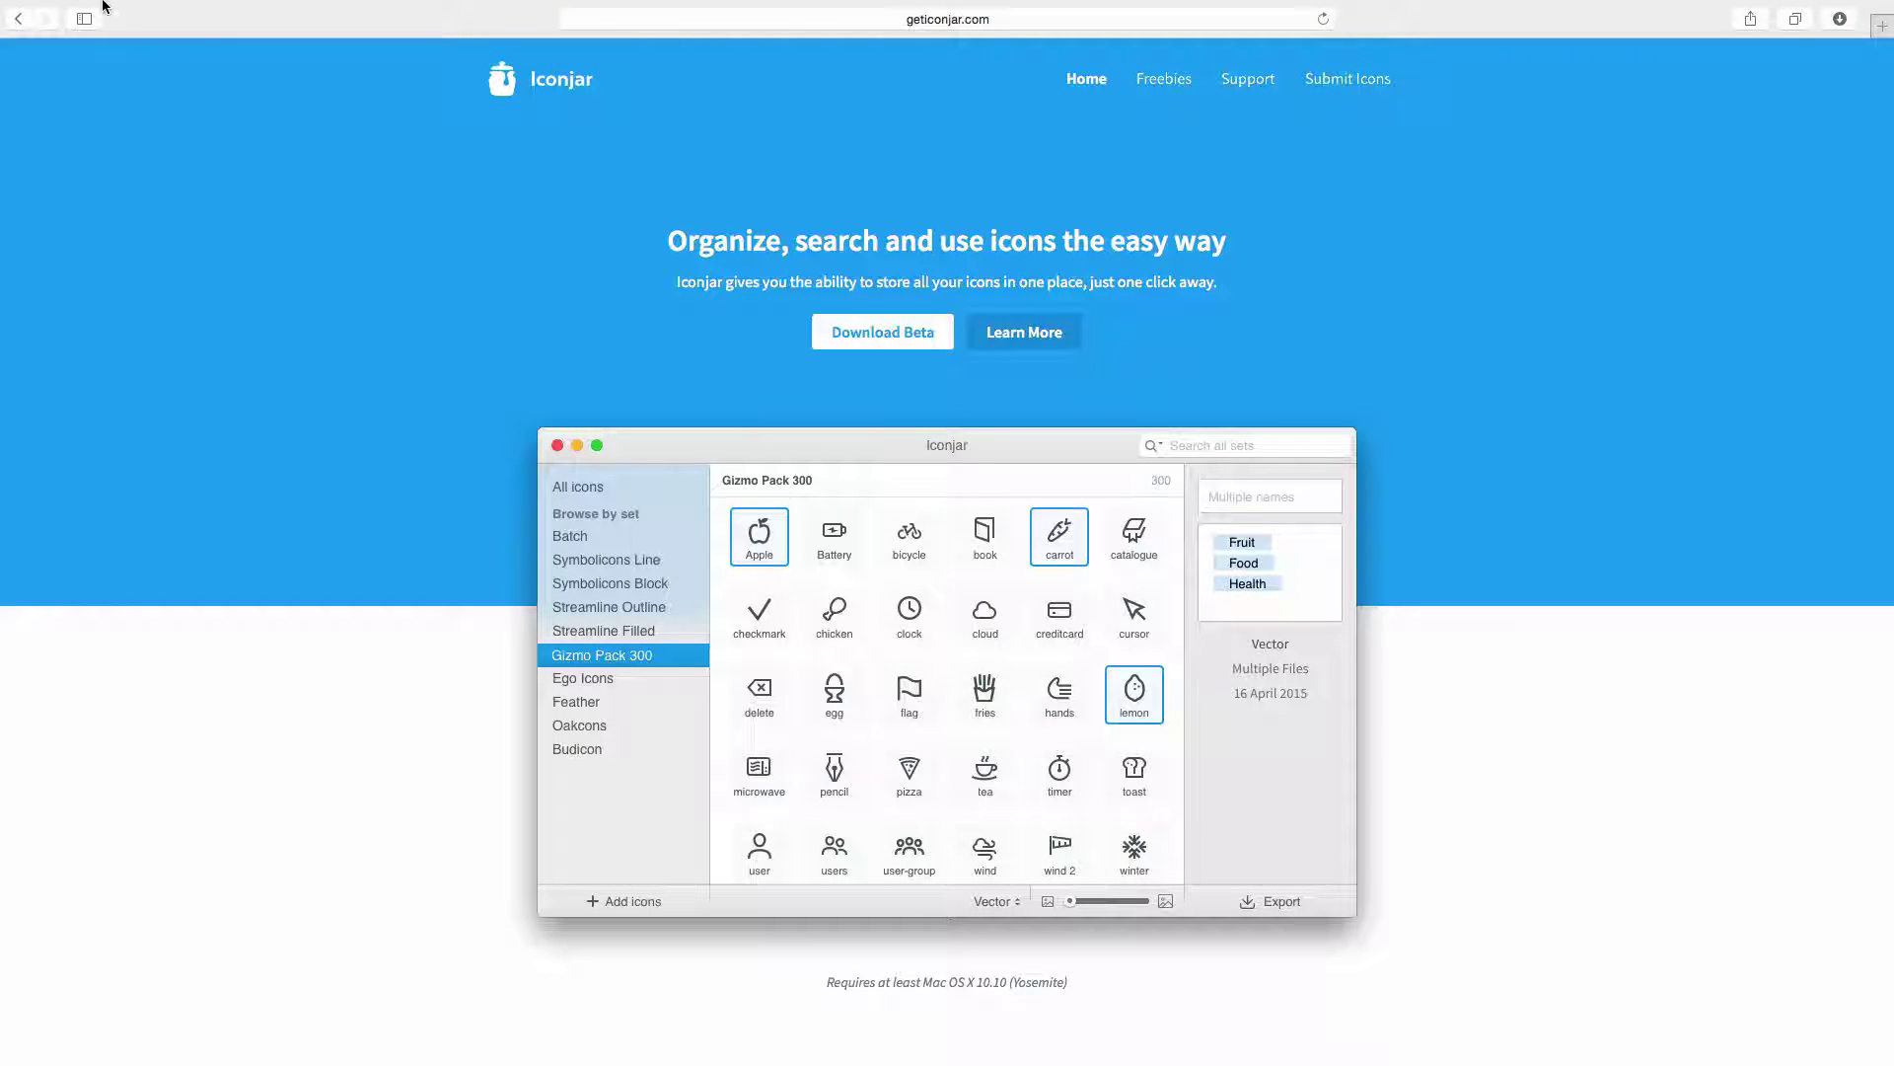
- Exit full screen and launch IconJar from Launchpad
click(57, 41)
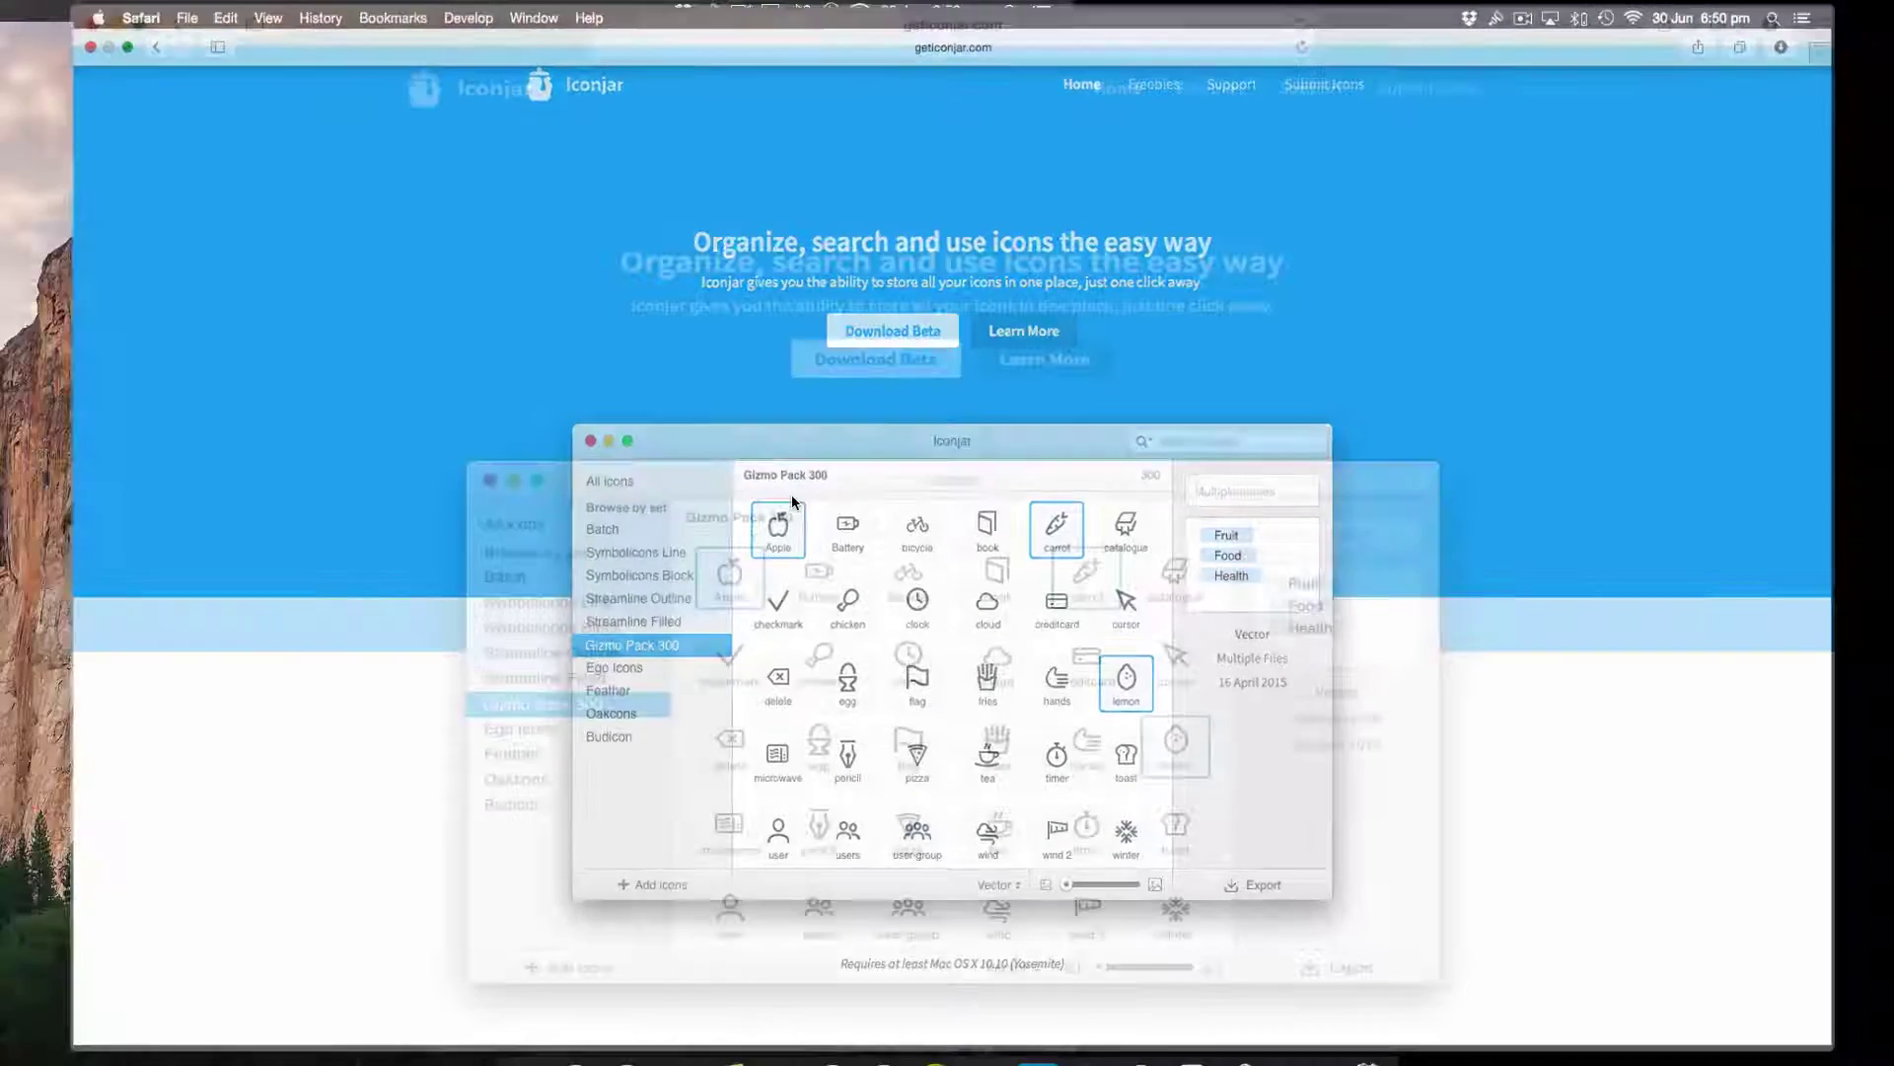
click(576, 1034)
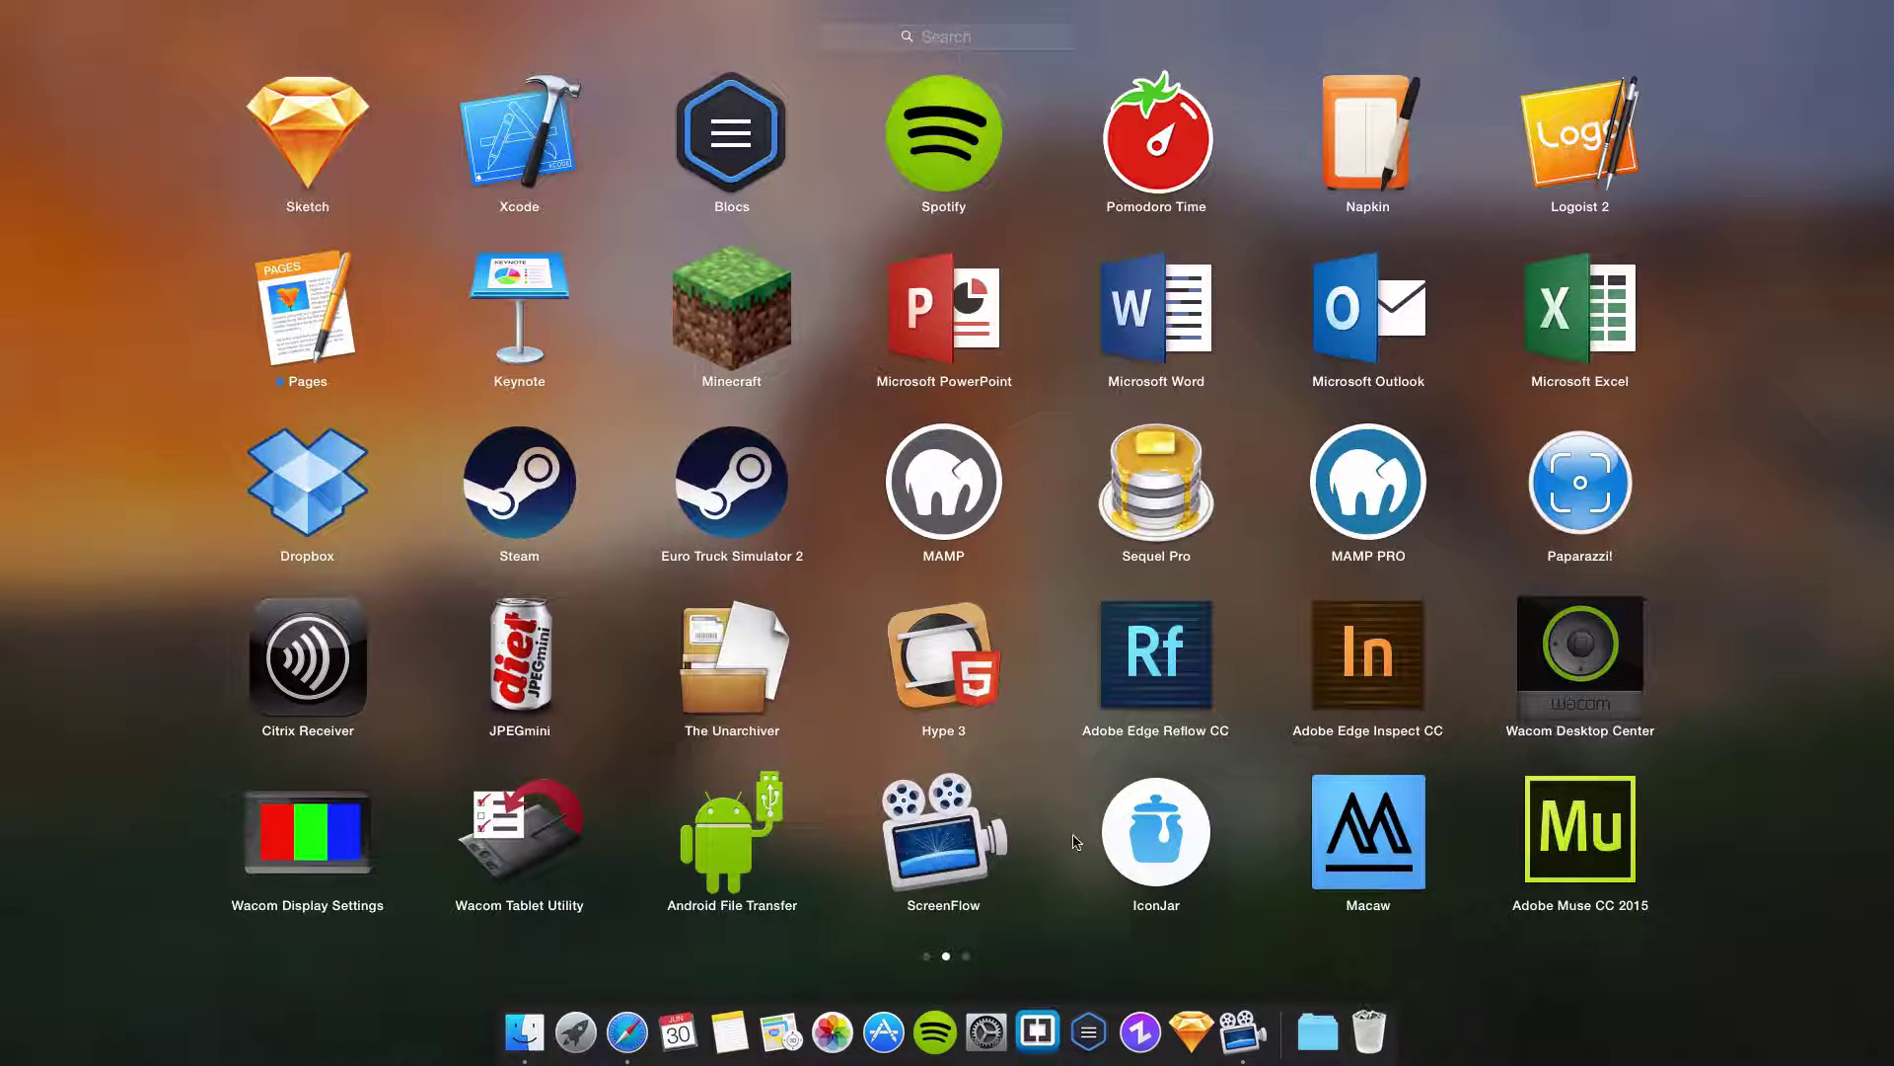
click(1170, 843)
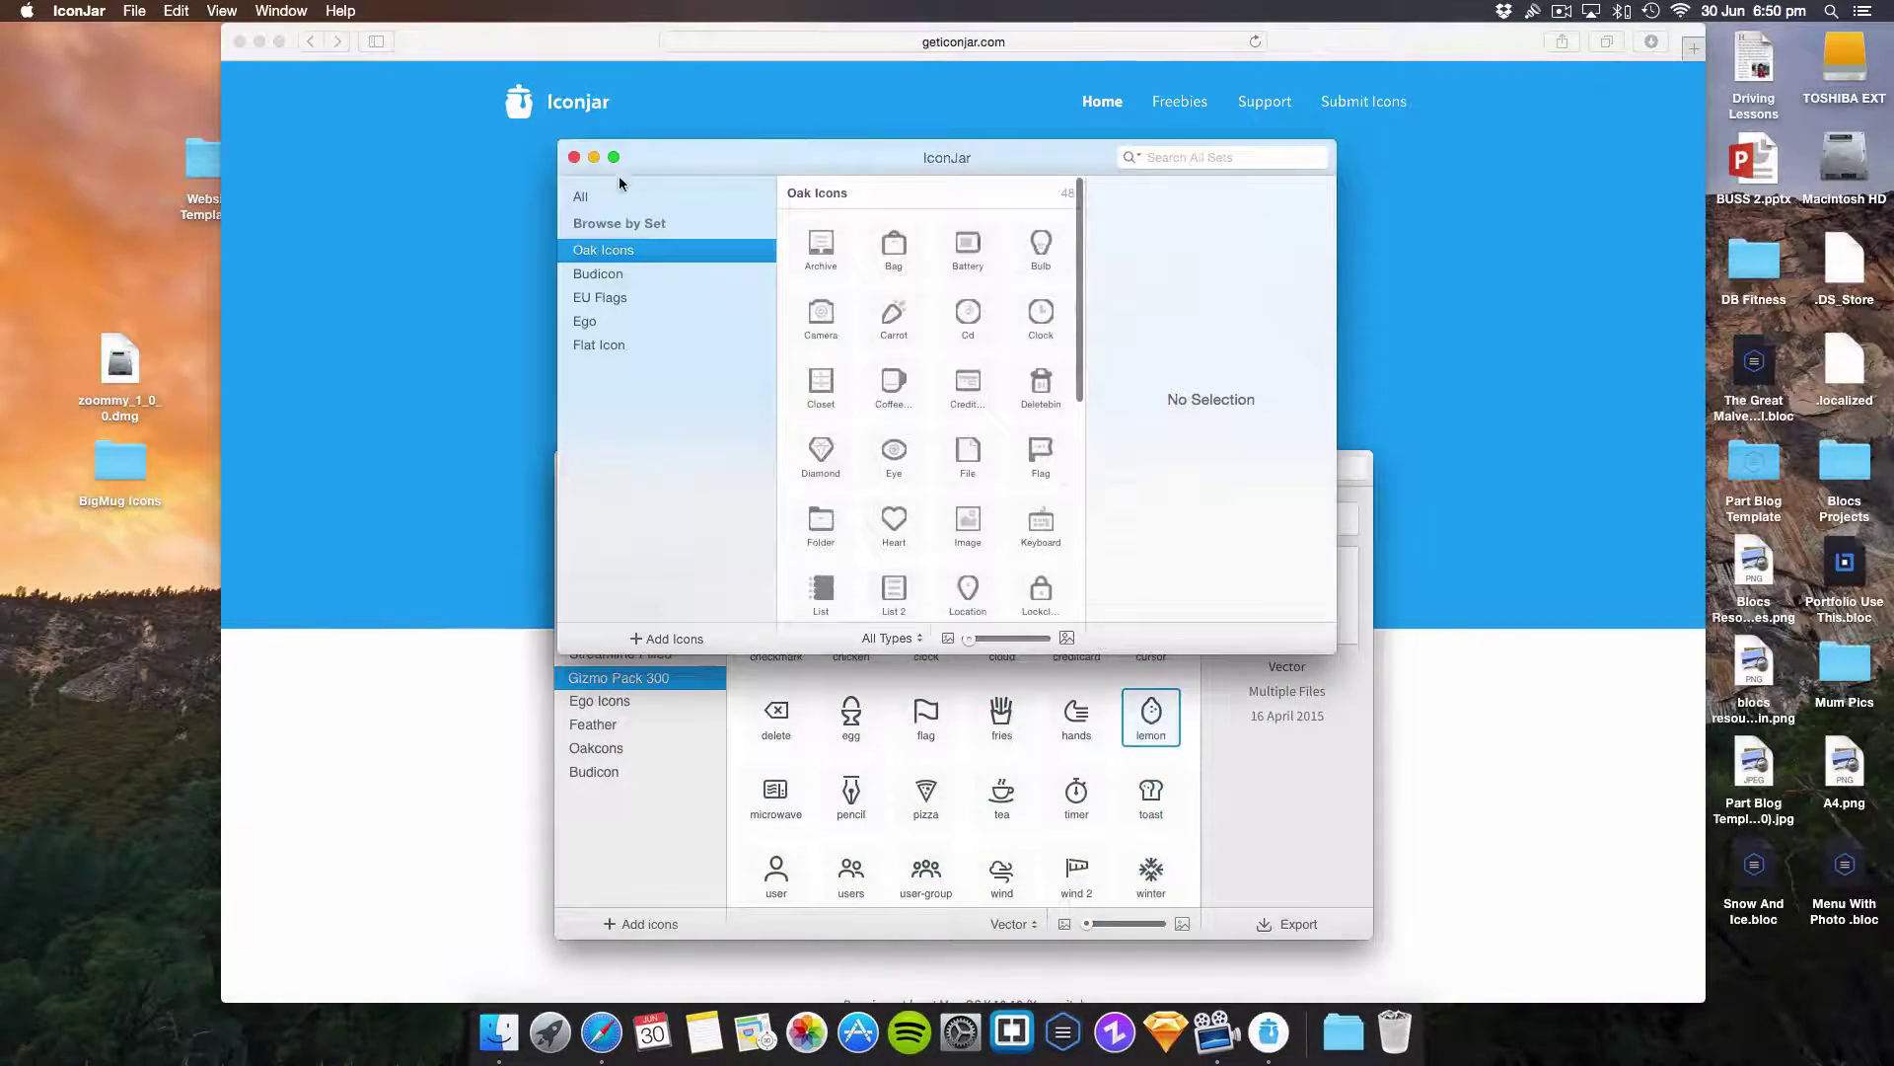
- At full screen, browse the Budicon, EU Flags, Ego and Oak Icons sets, then show All
click(615, 156)
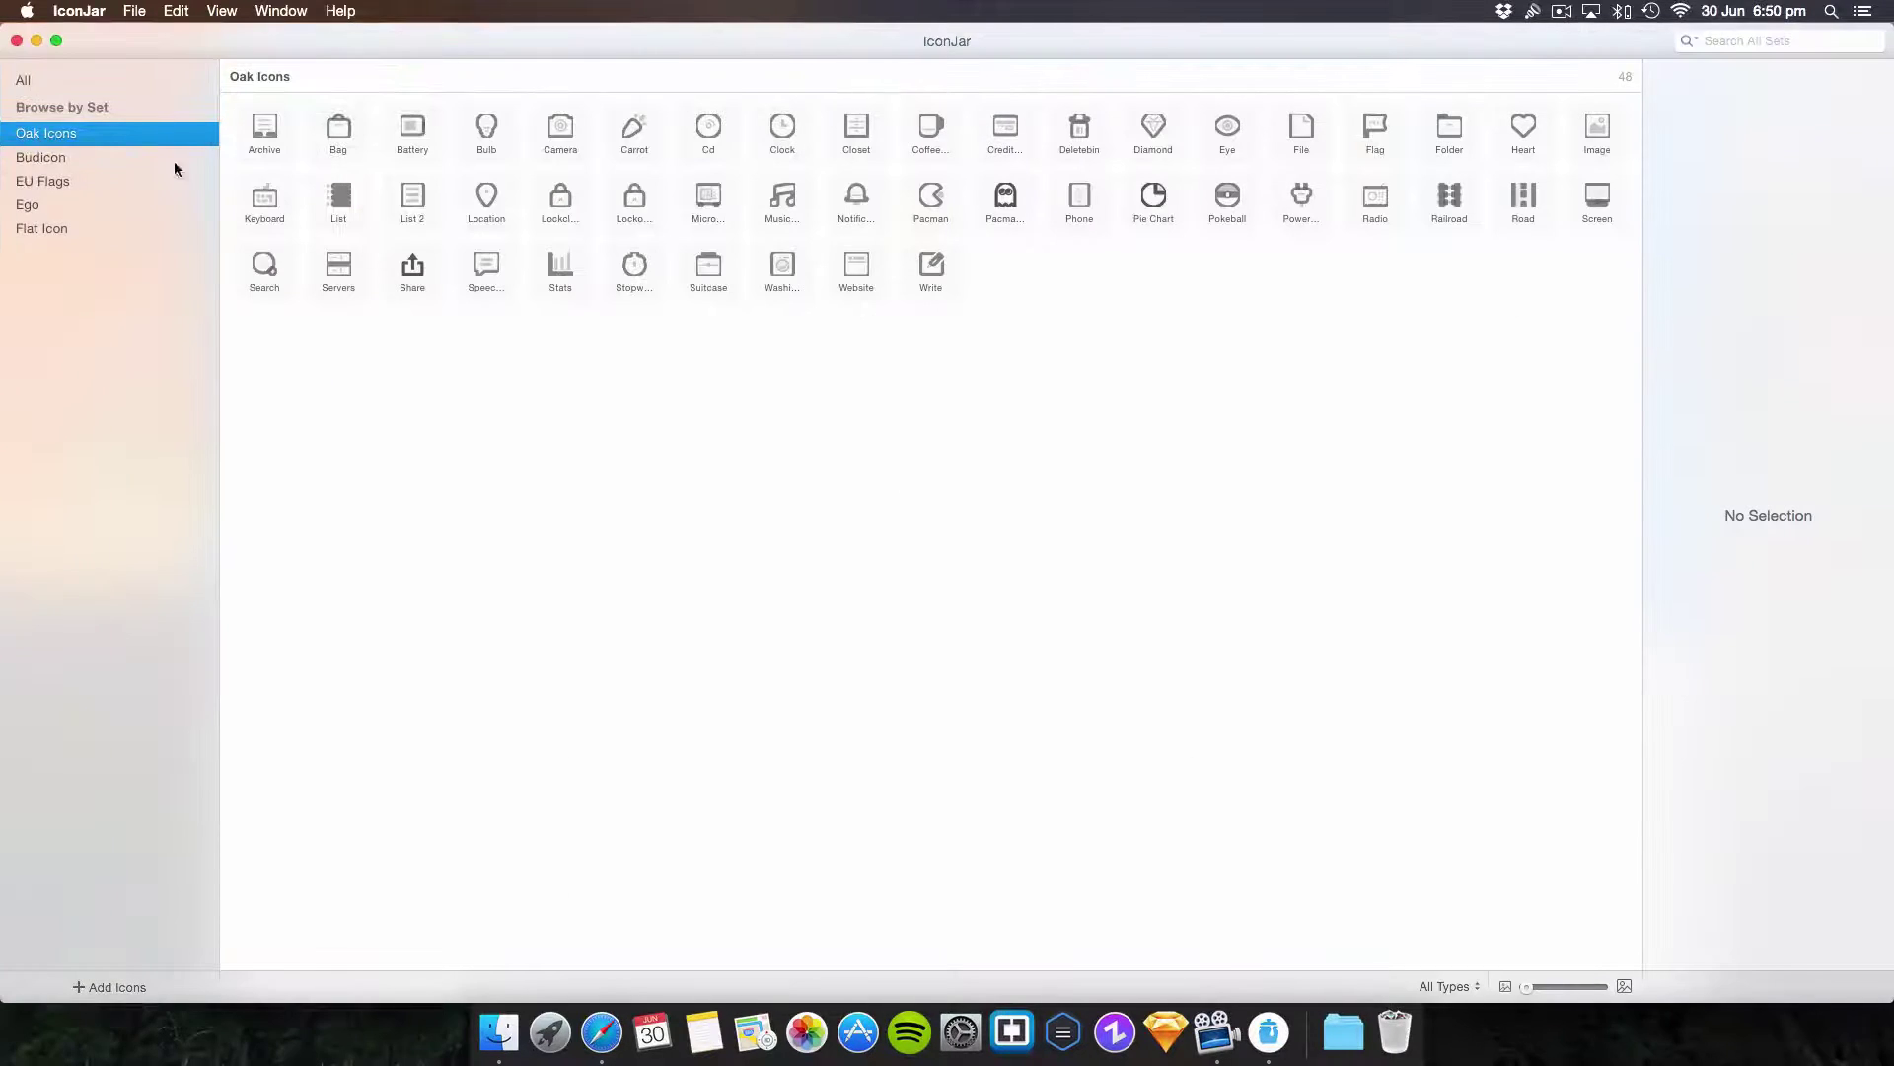
click(77, 157)
click(103, 182)
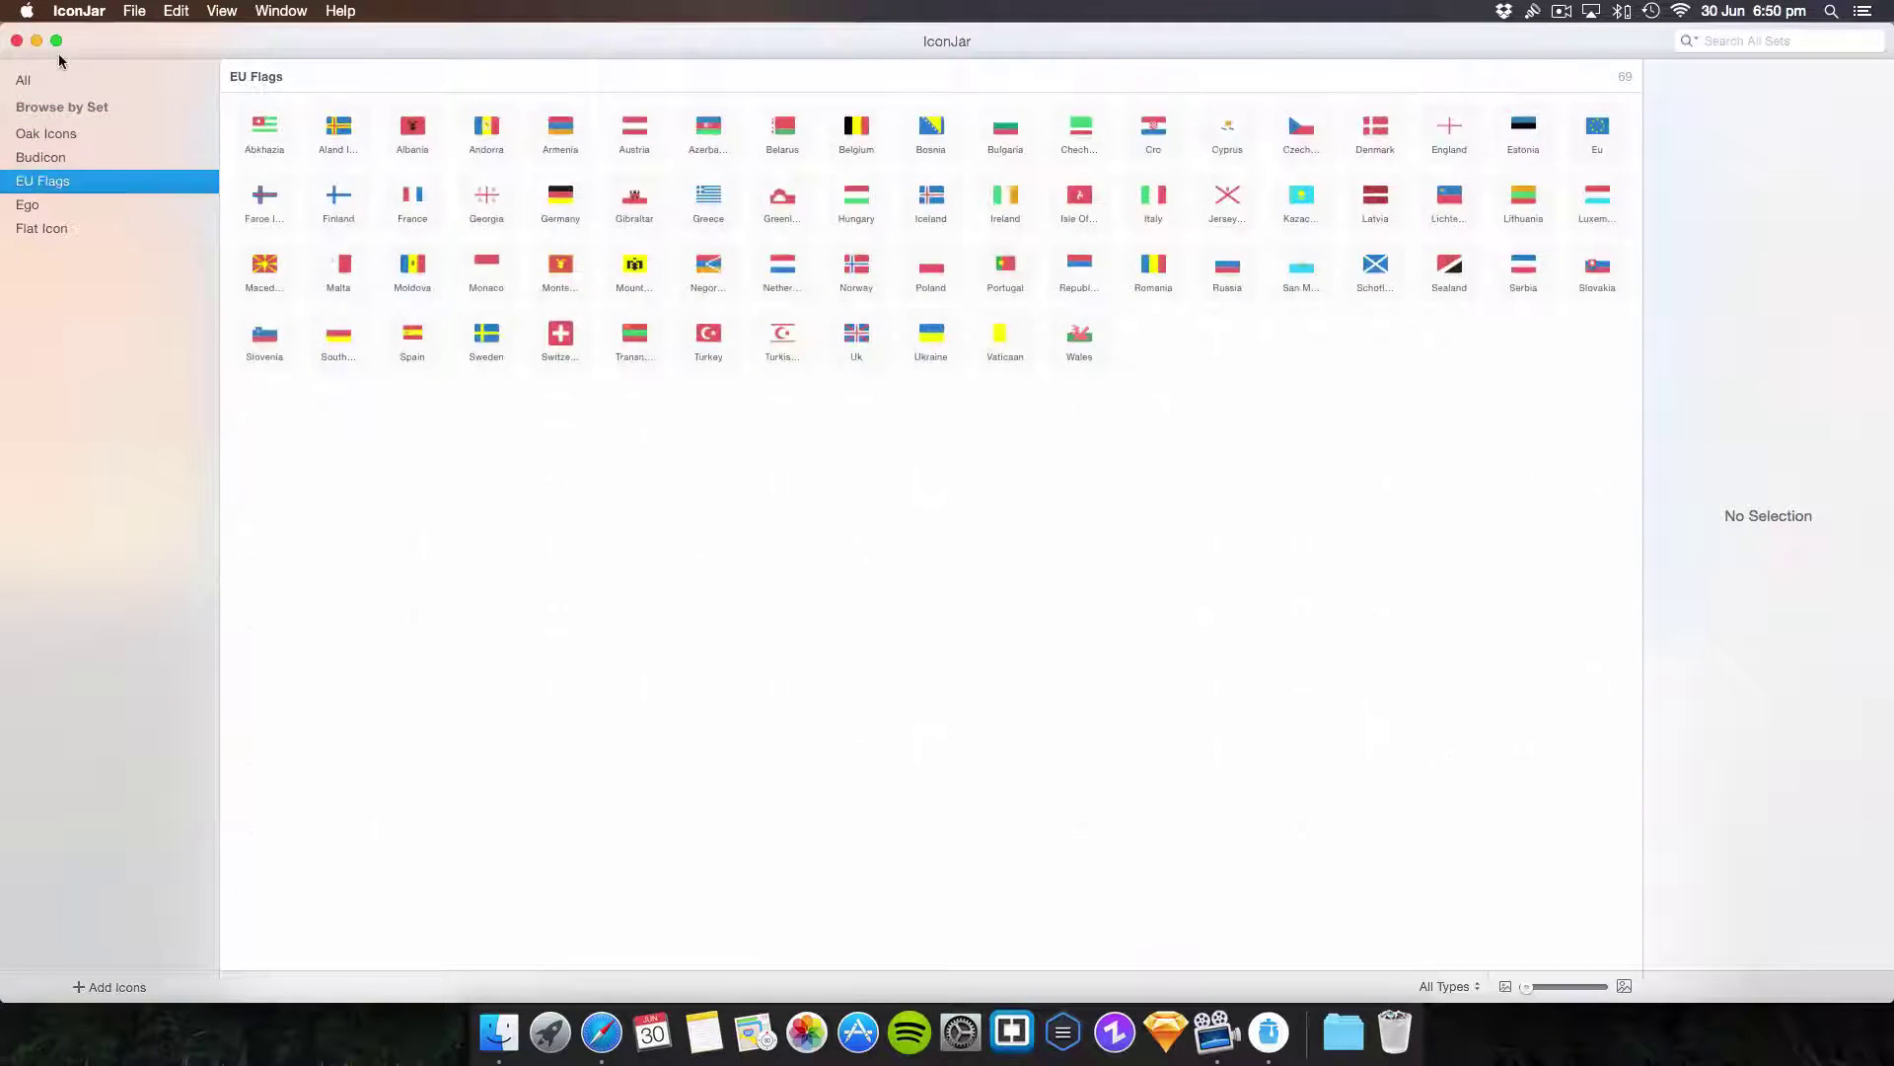
click(60, 41)
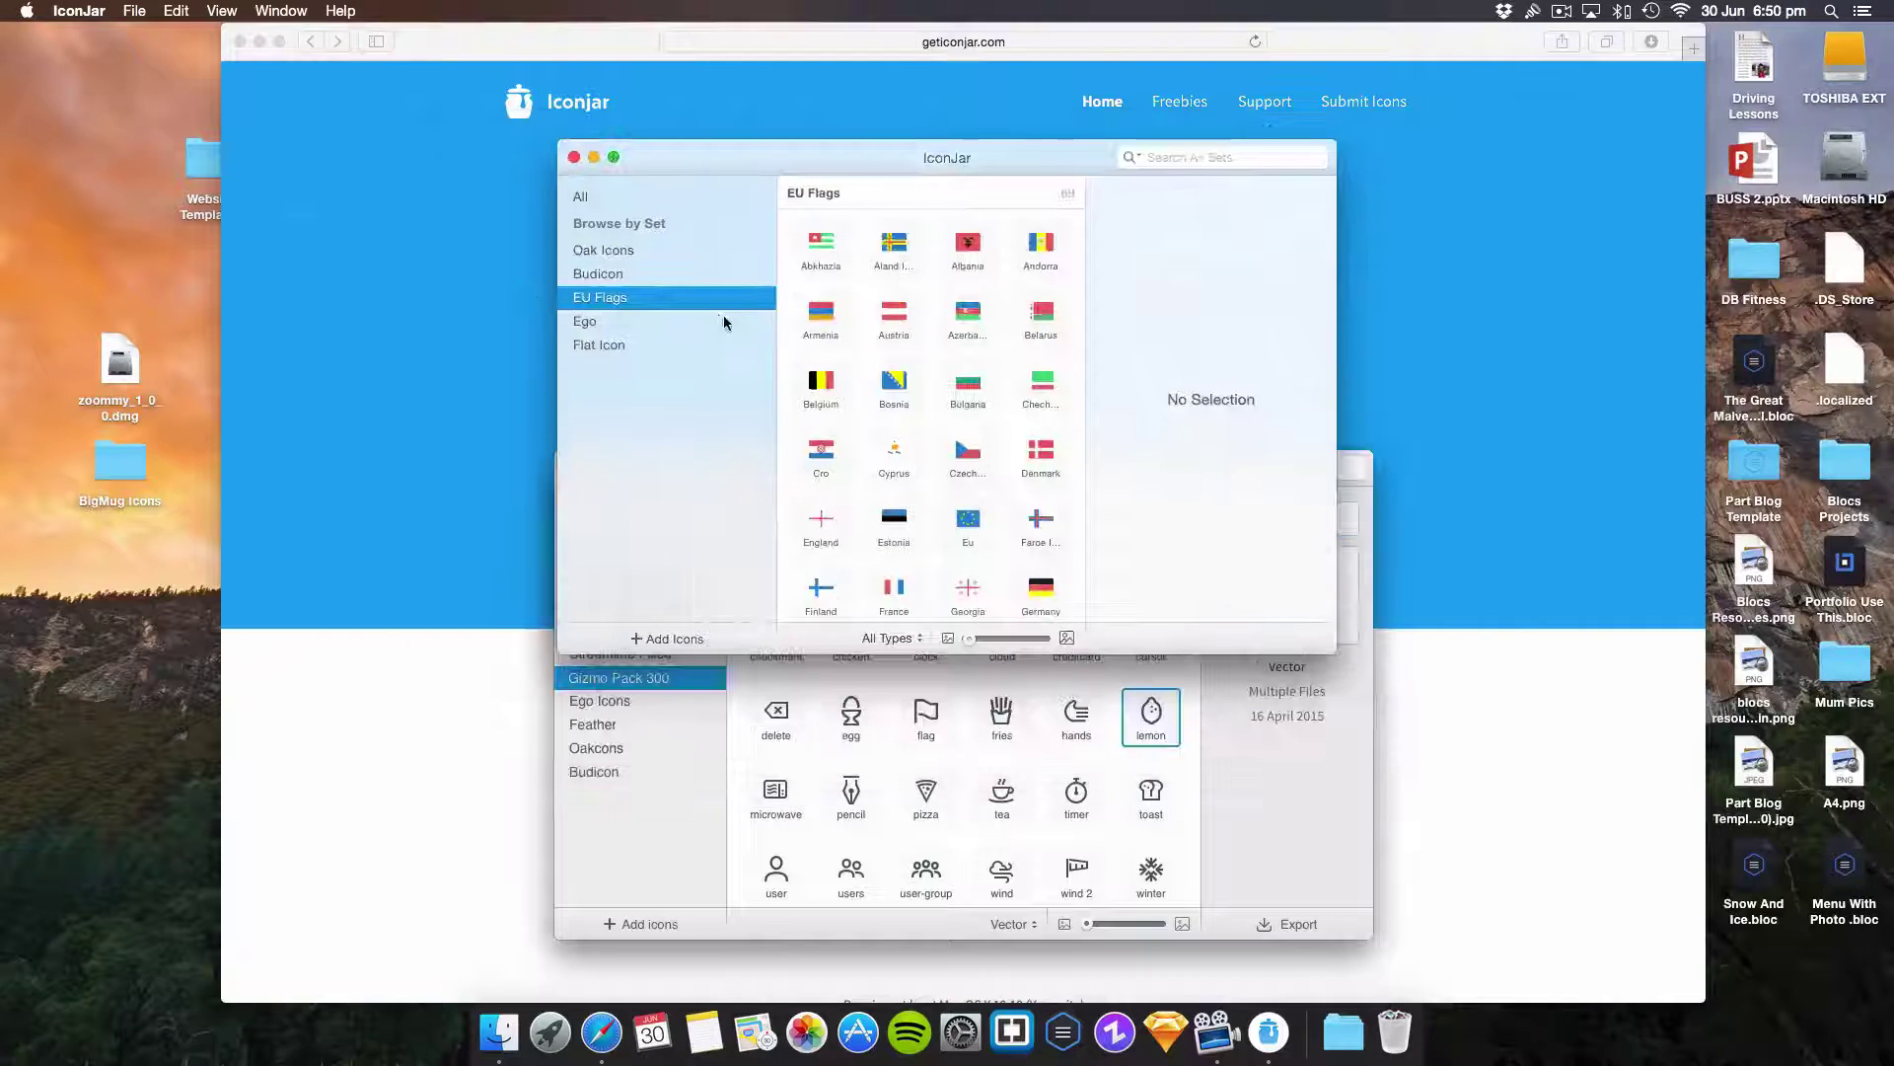
click(611, 157)
click(104, 206)
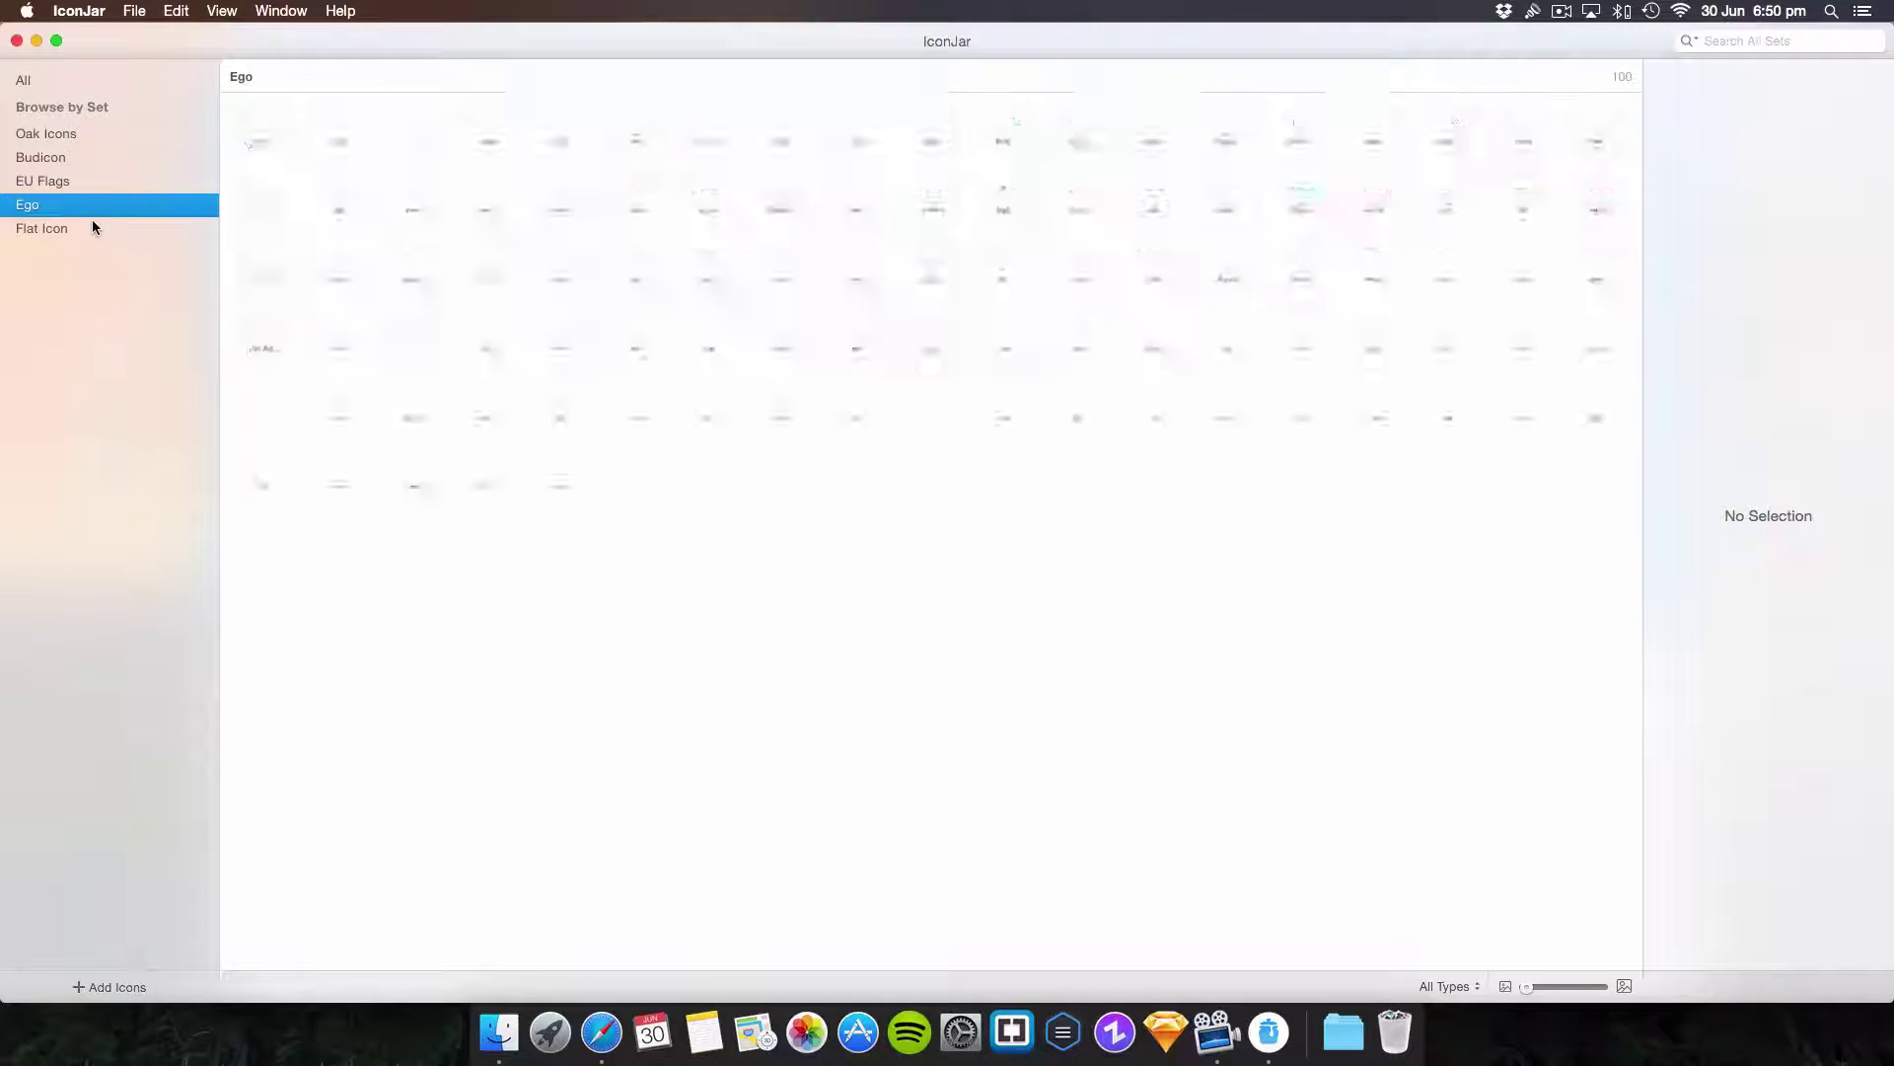
click(89, 132)
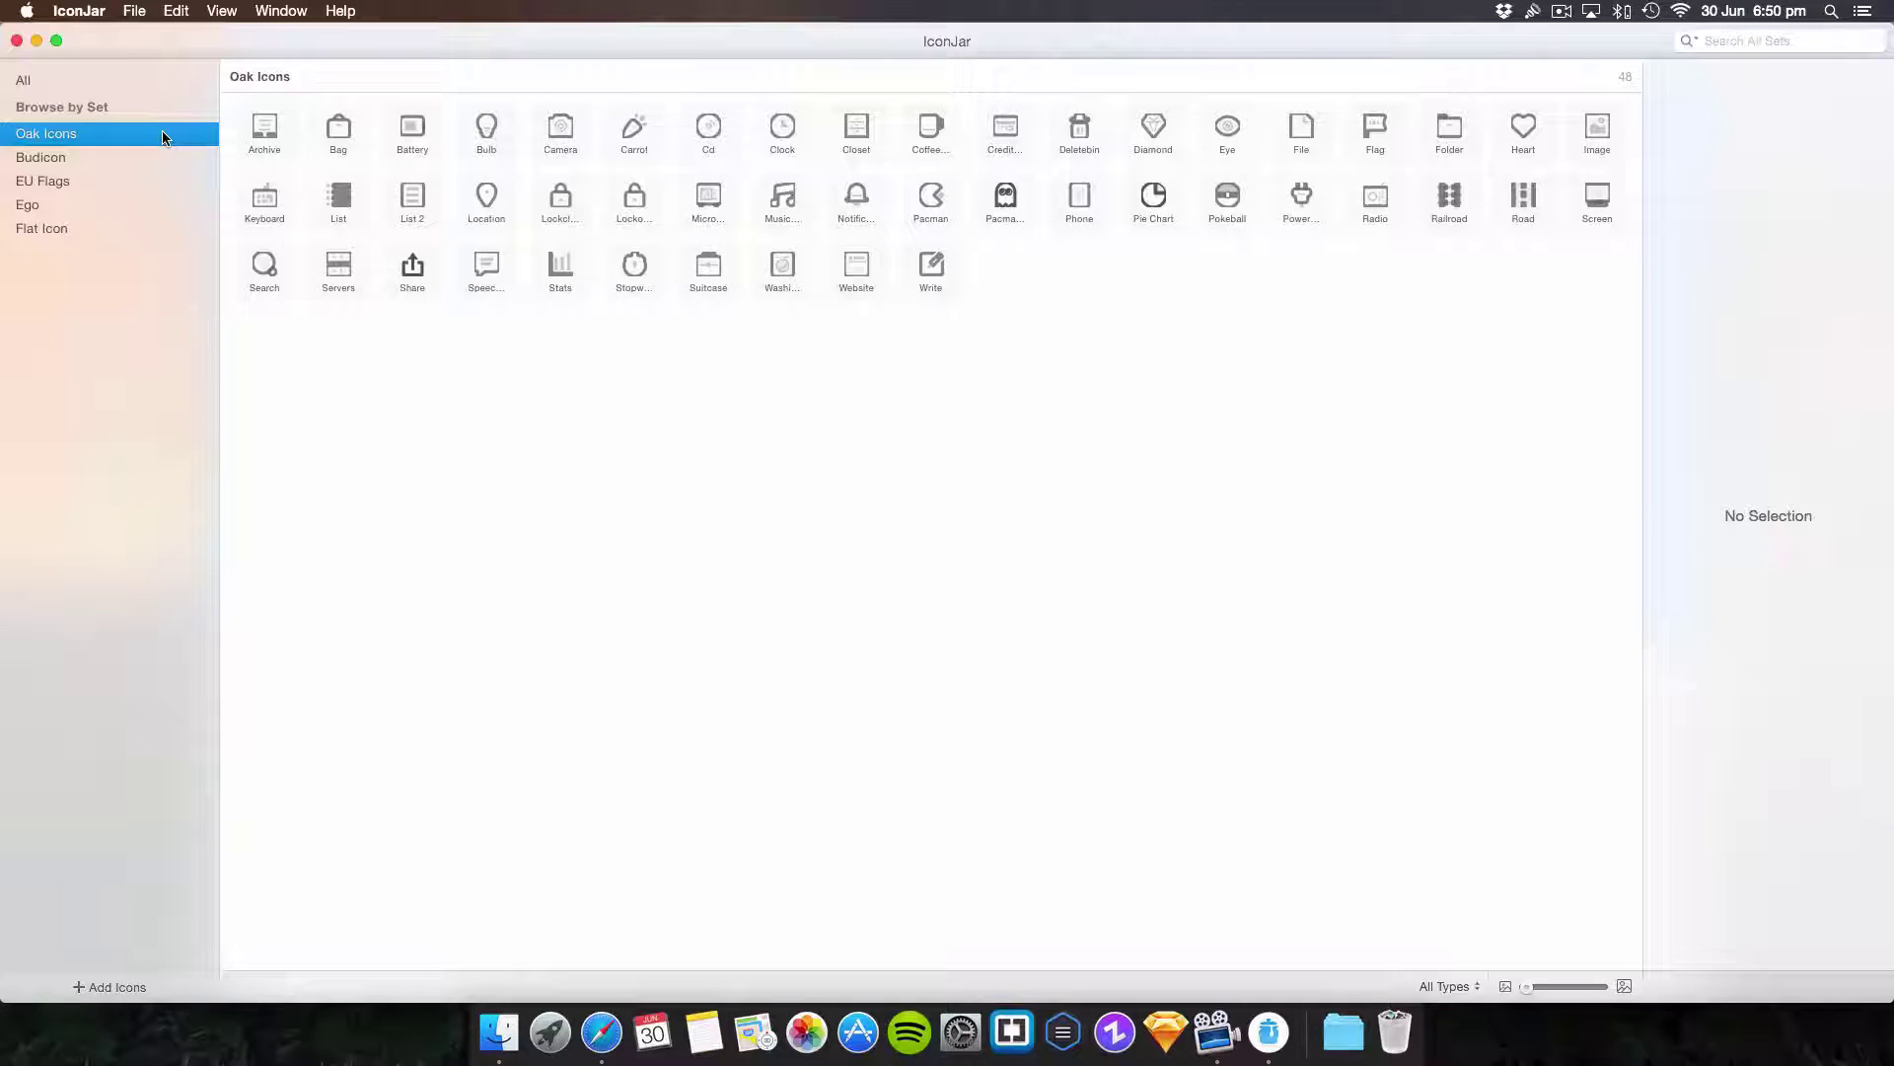
click(130, 78)
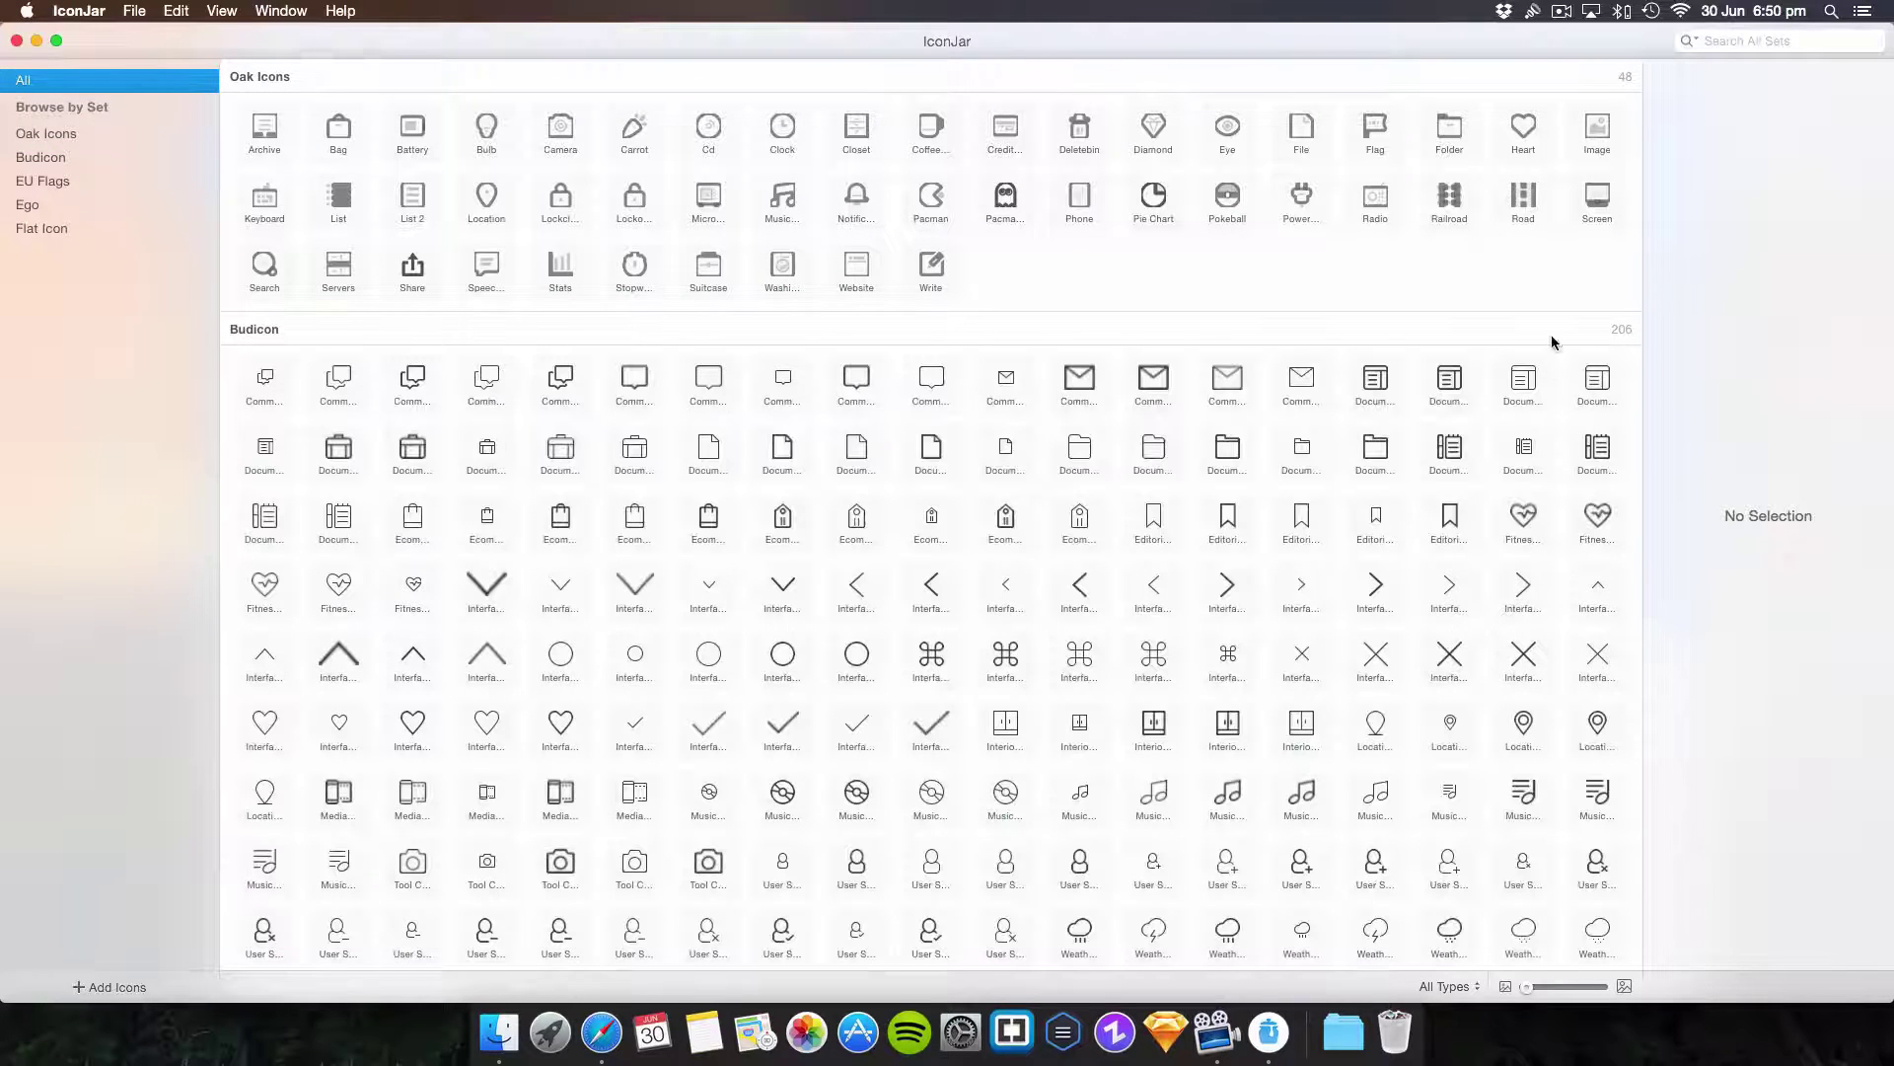
click(1780, 39)
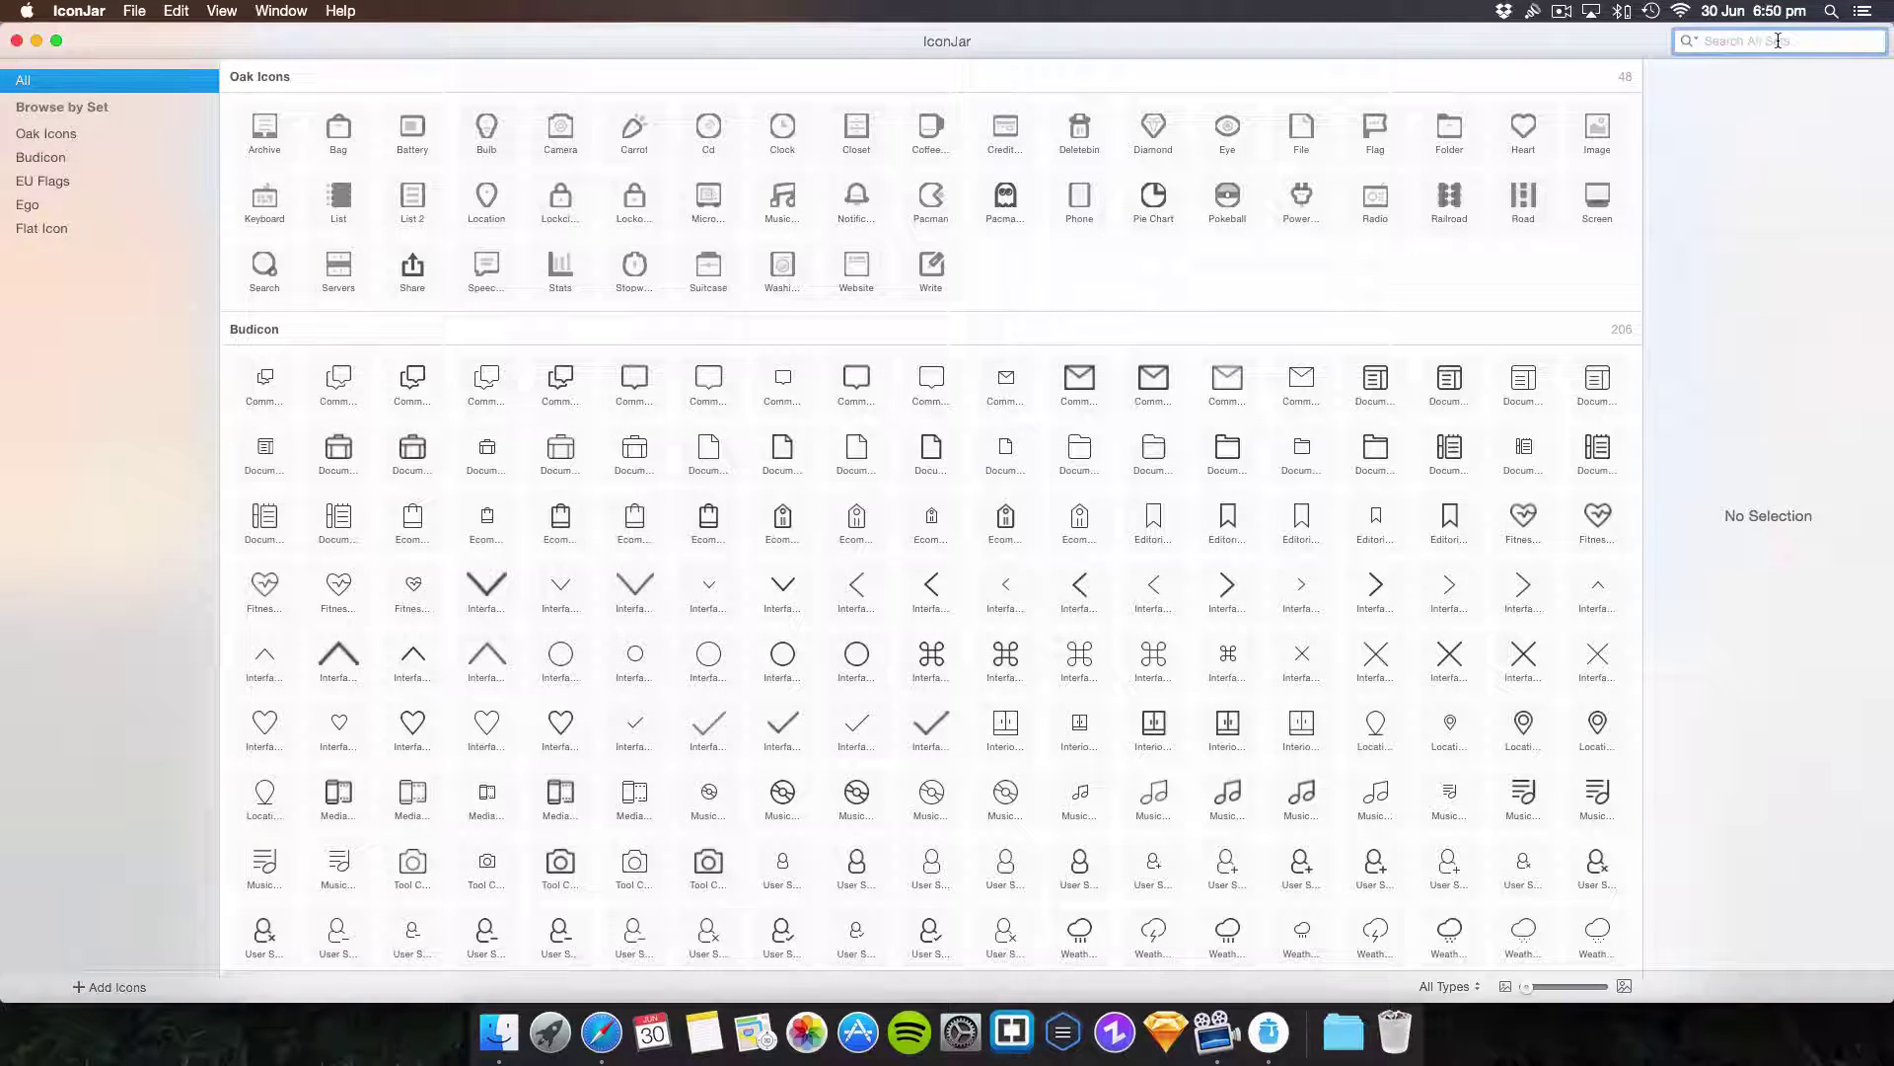
text(e)
text(nig)
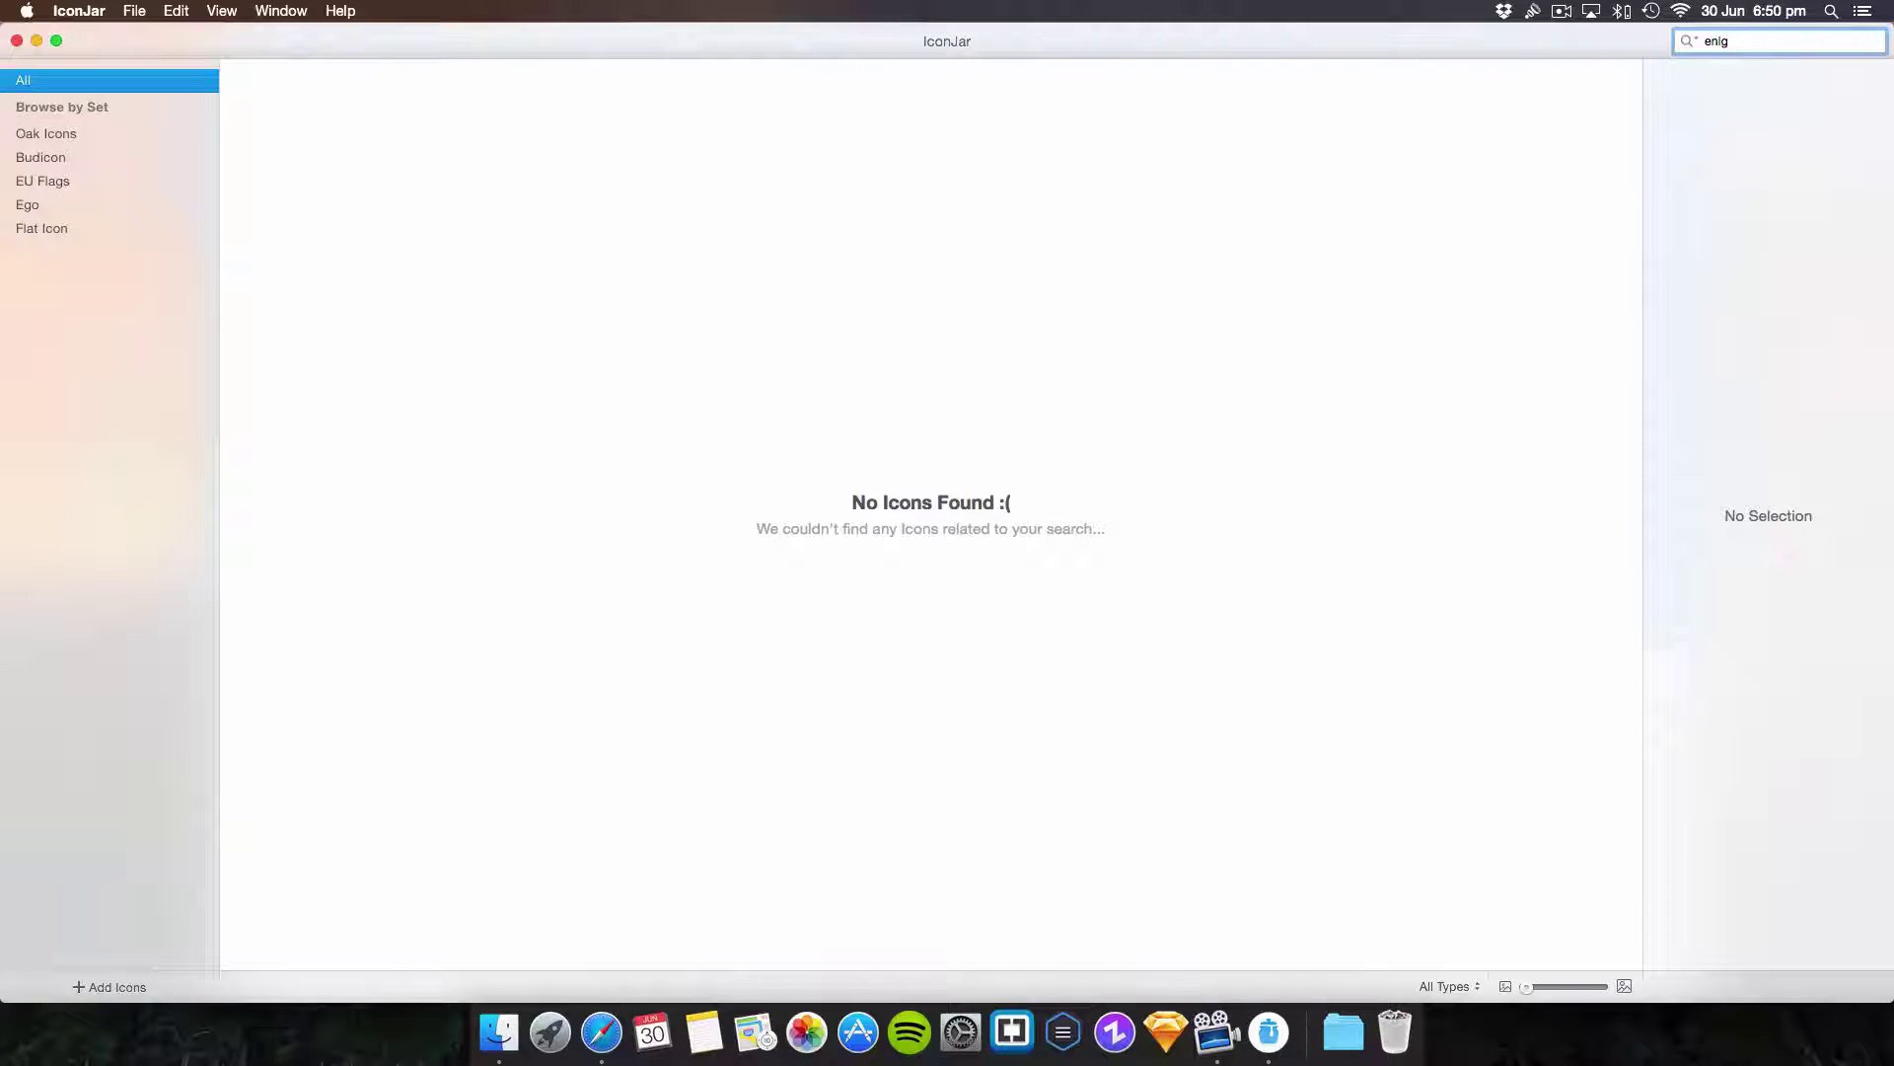
key(BackSpace)
key(BackSpace)
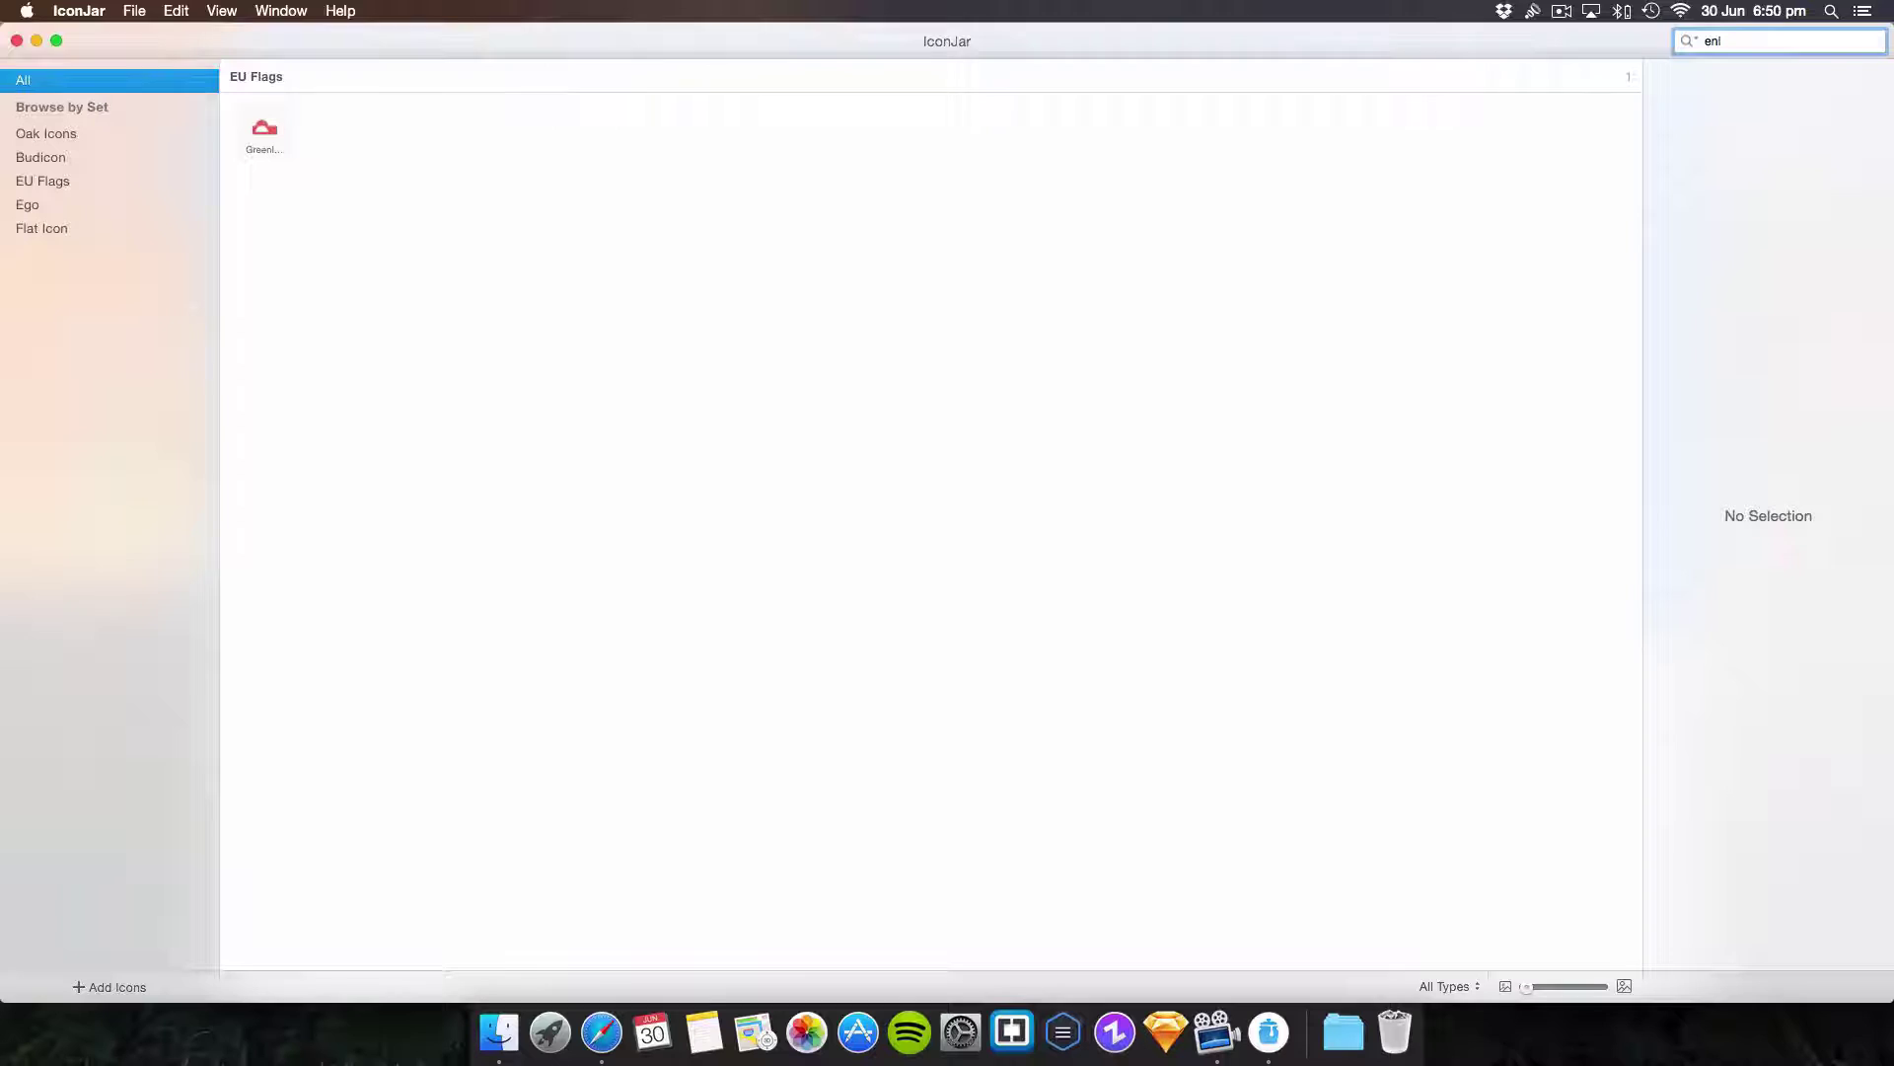
key(BackSpace)
text(fla)
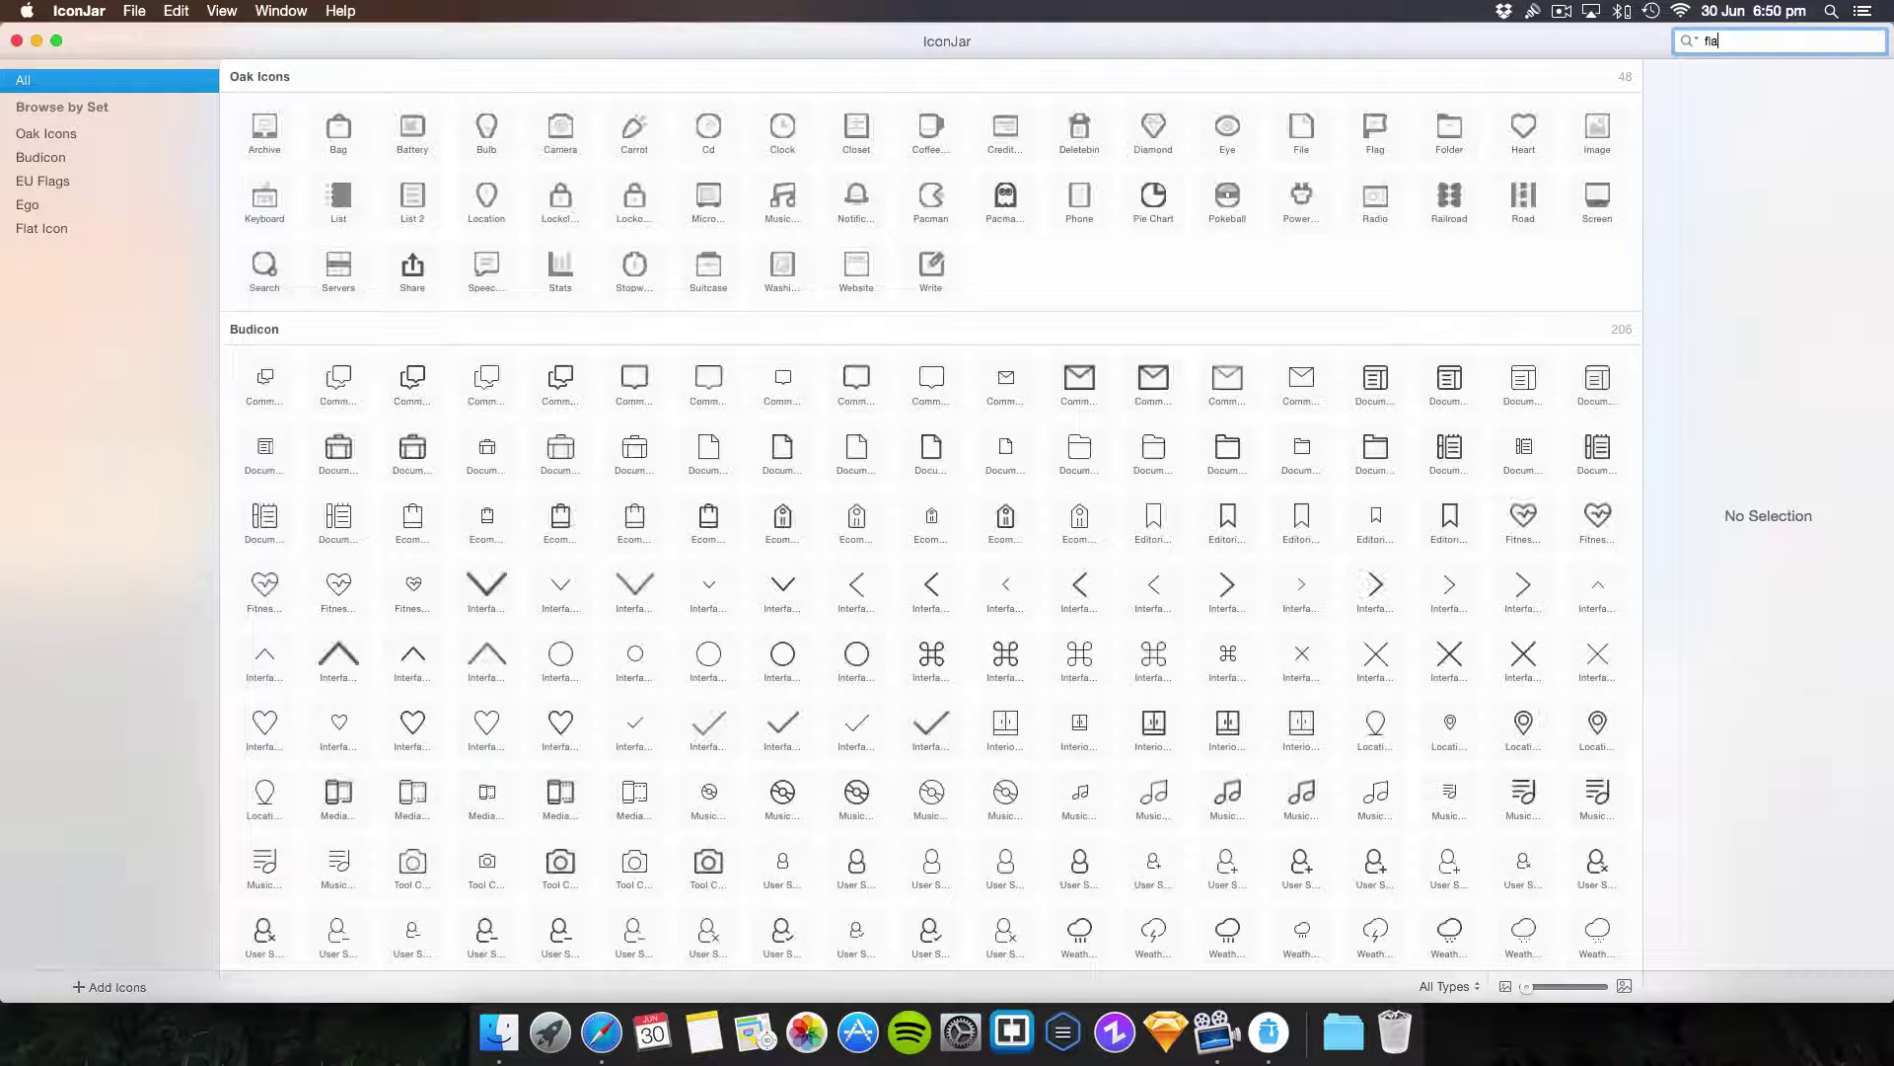
text(g)
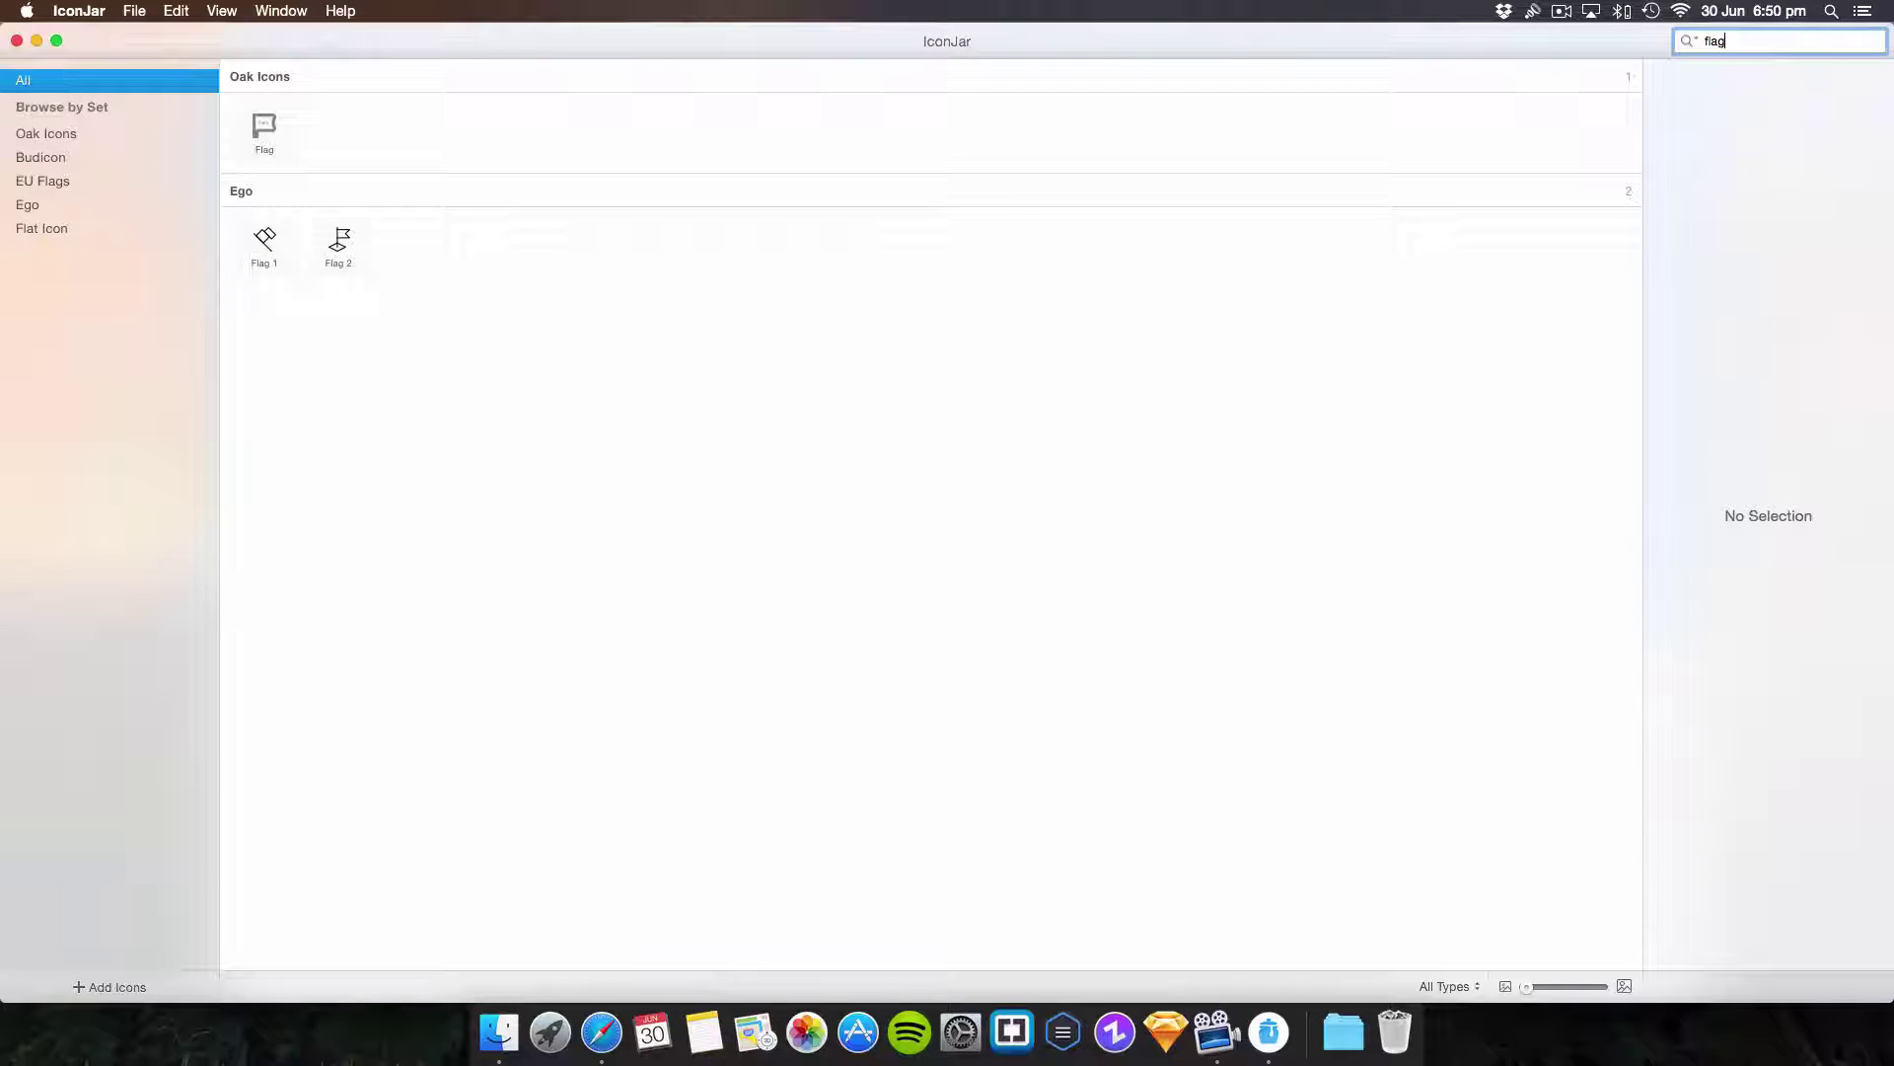
key(BackSpace)
key(BackSpace)
key(BackSpace)
key(BackSpace)
scroll(1391, 74, down, 5)
scroll(1390, 74, down, 3)
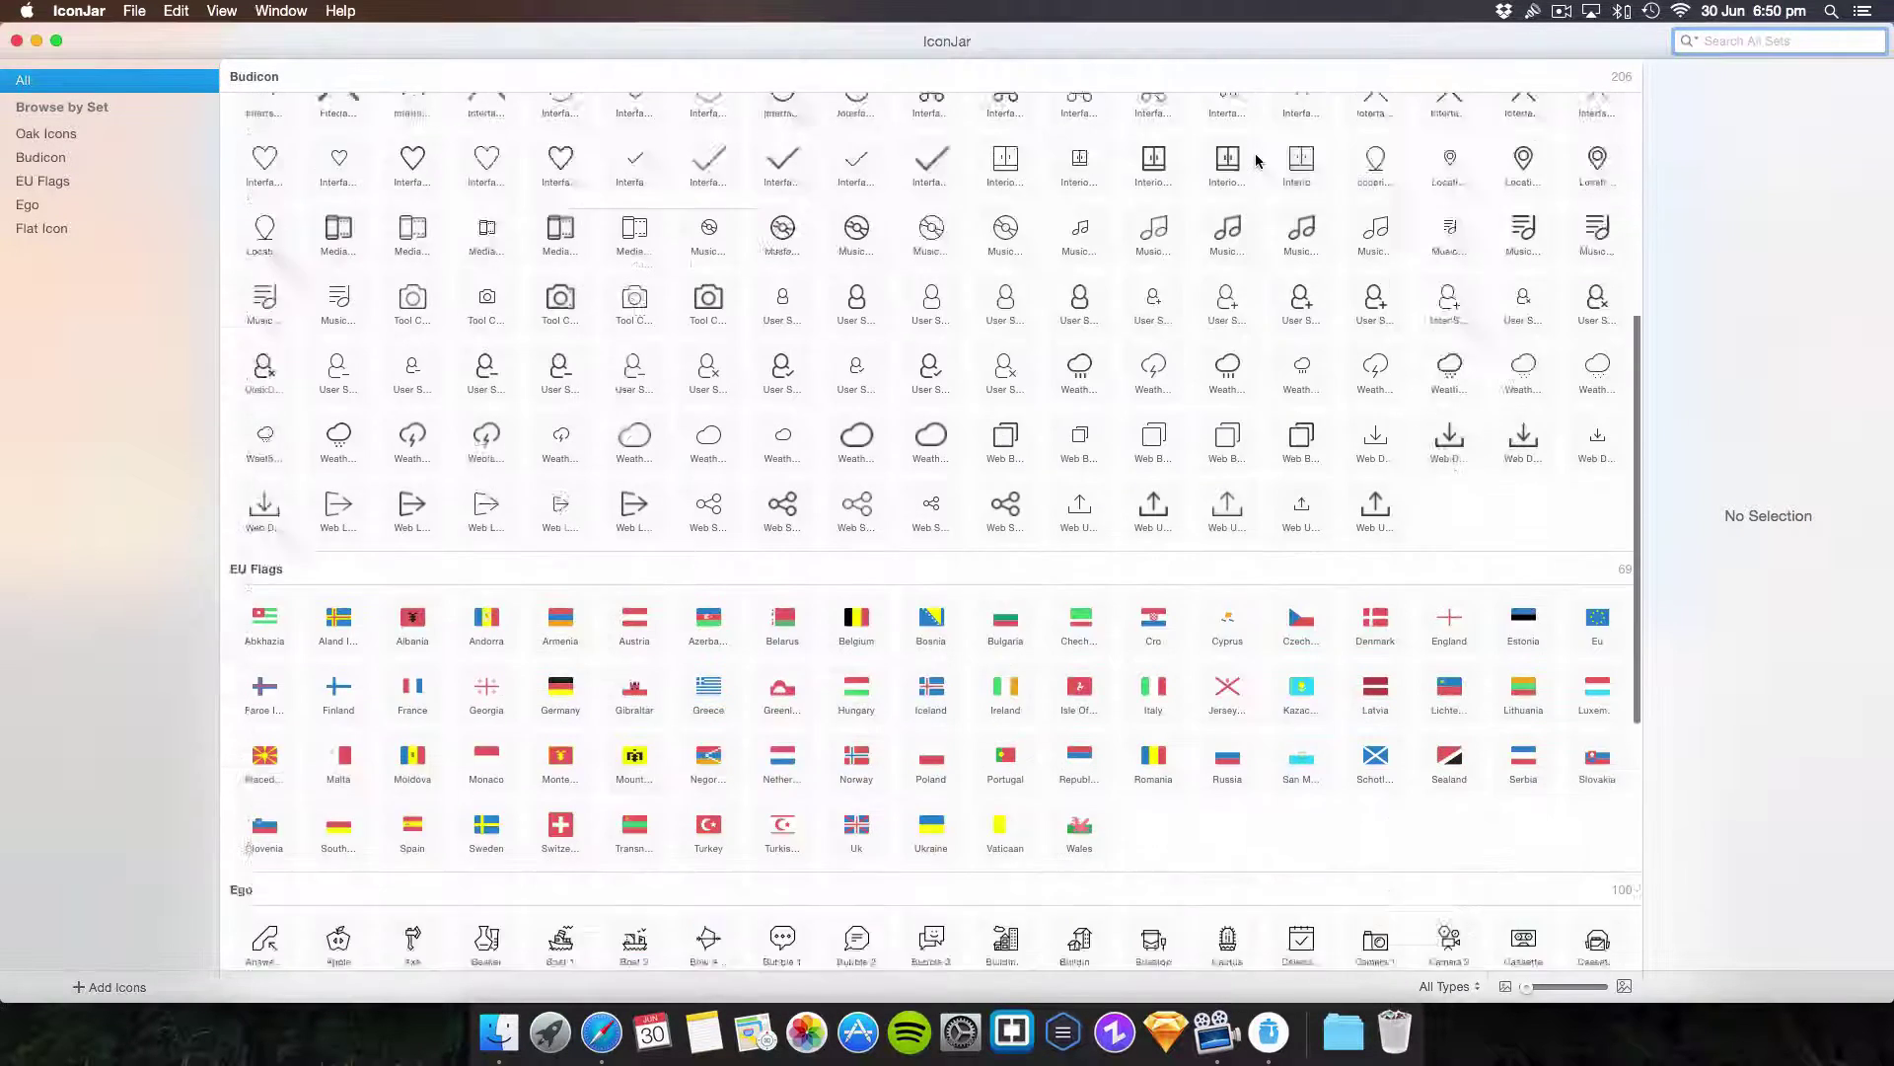
scroll(1185, 112, down, 4)
scroll(962, 148, down, 3)
scroll(835, 171, up, 10)
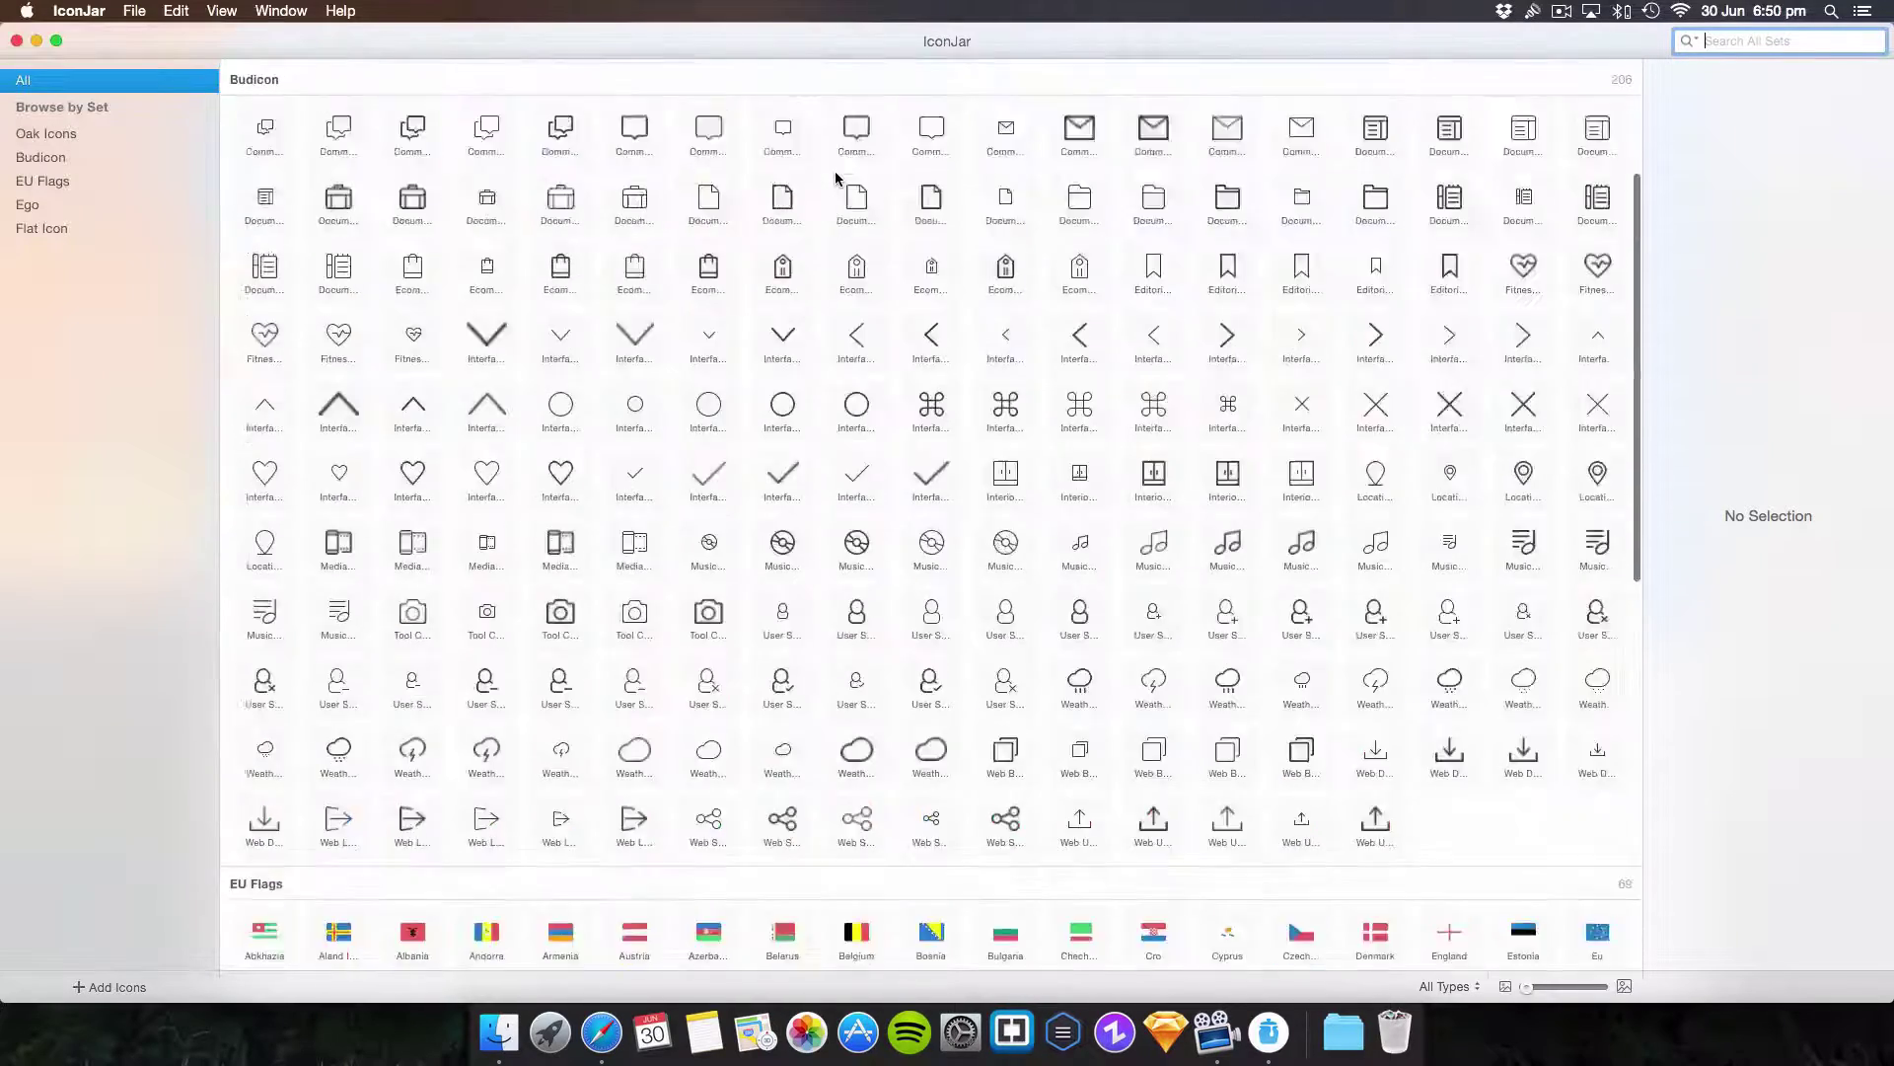
- Import the Desktop/BigMug Icons/filled/svg folder as a new set named Demo Set
click(137, 11)
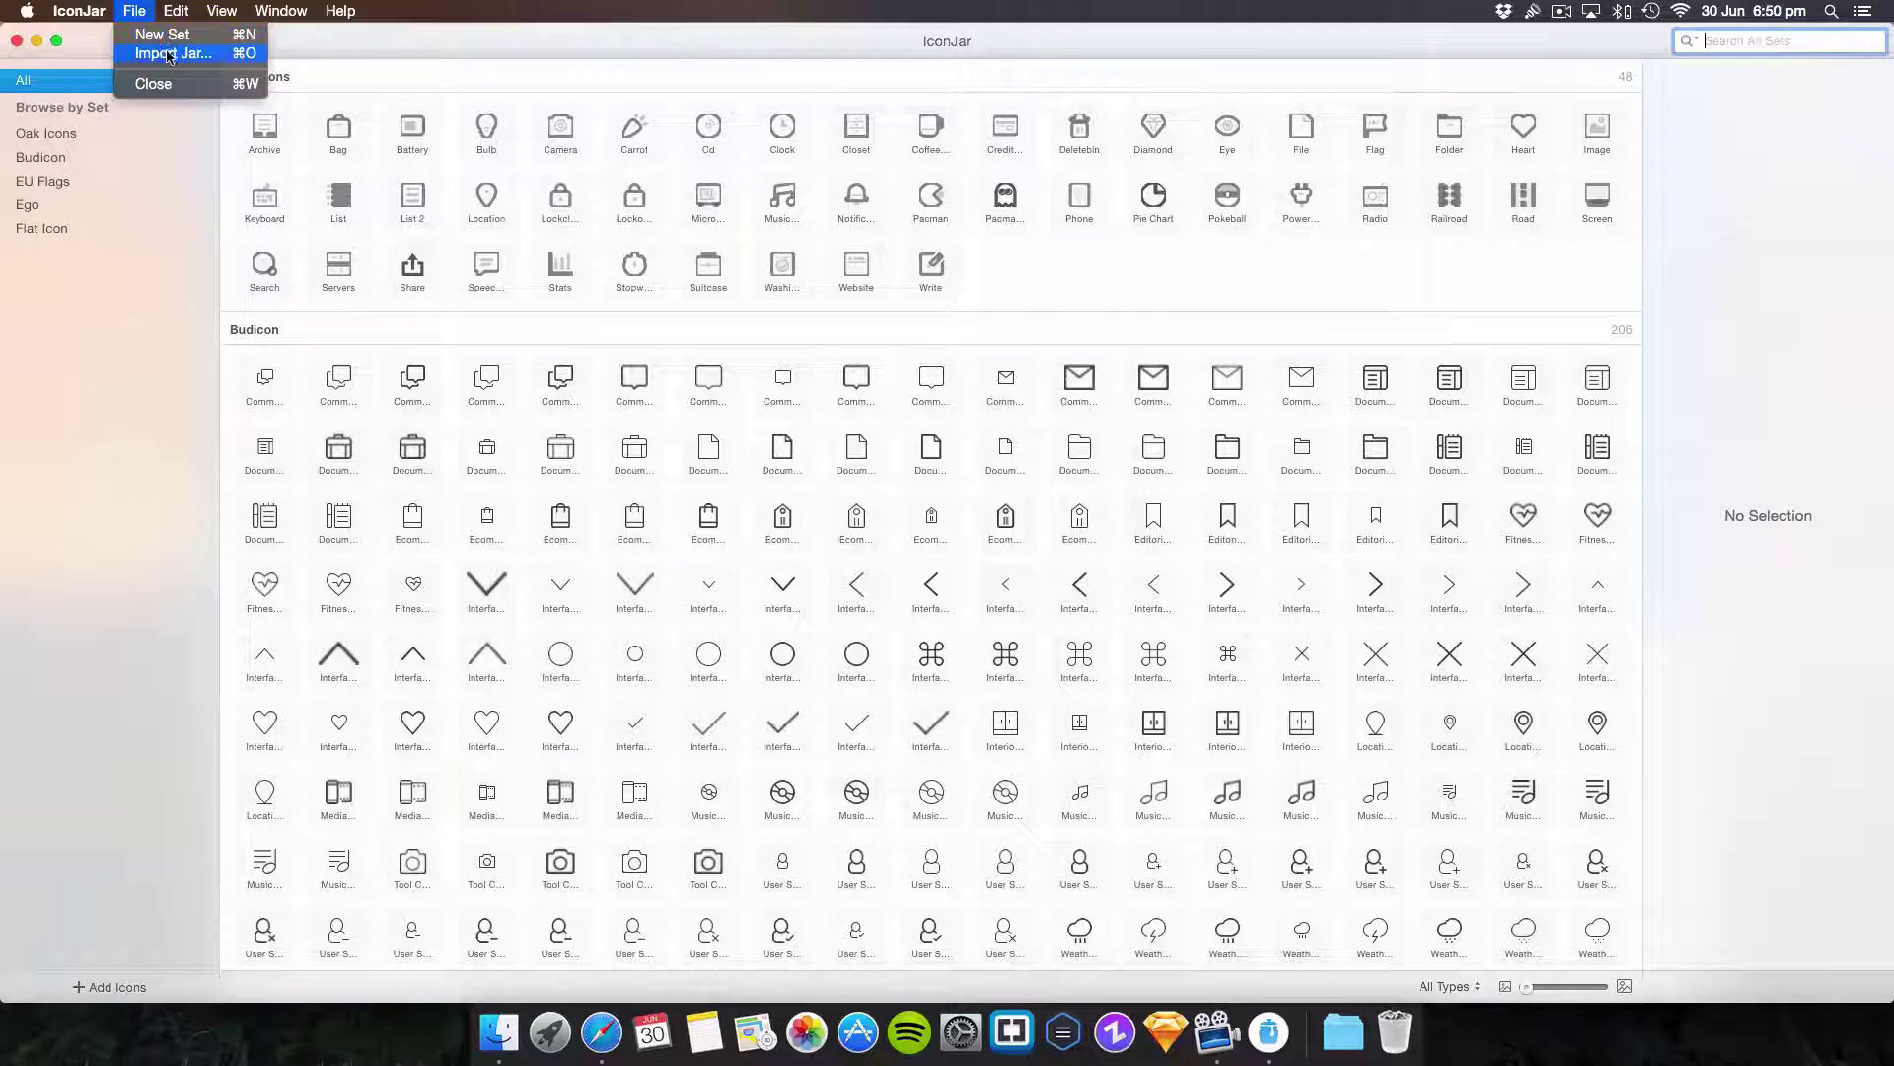
click(180, 36)
text(Demo Set)
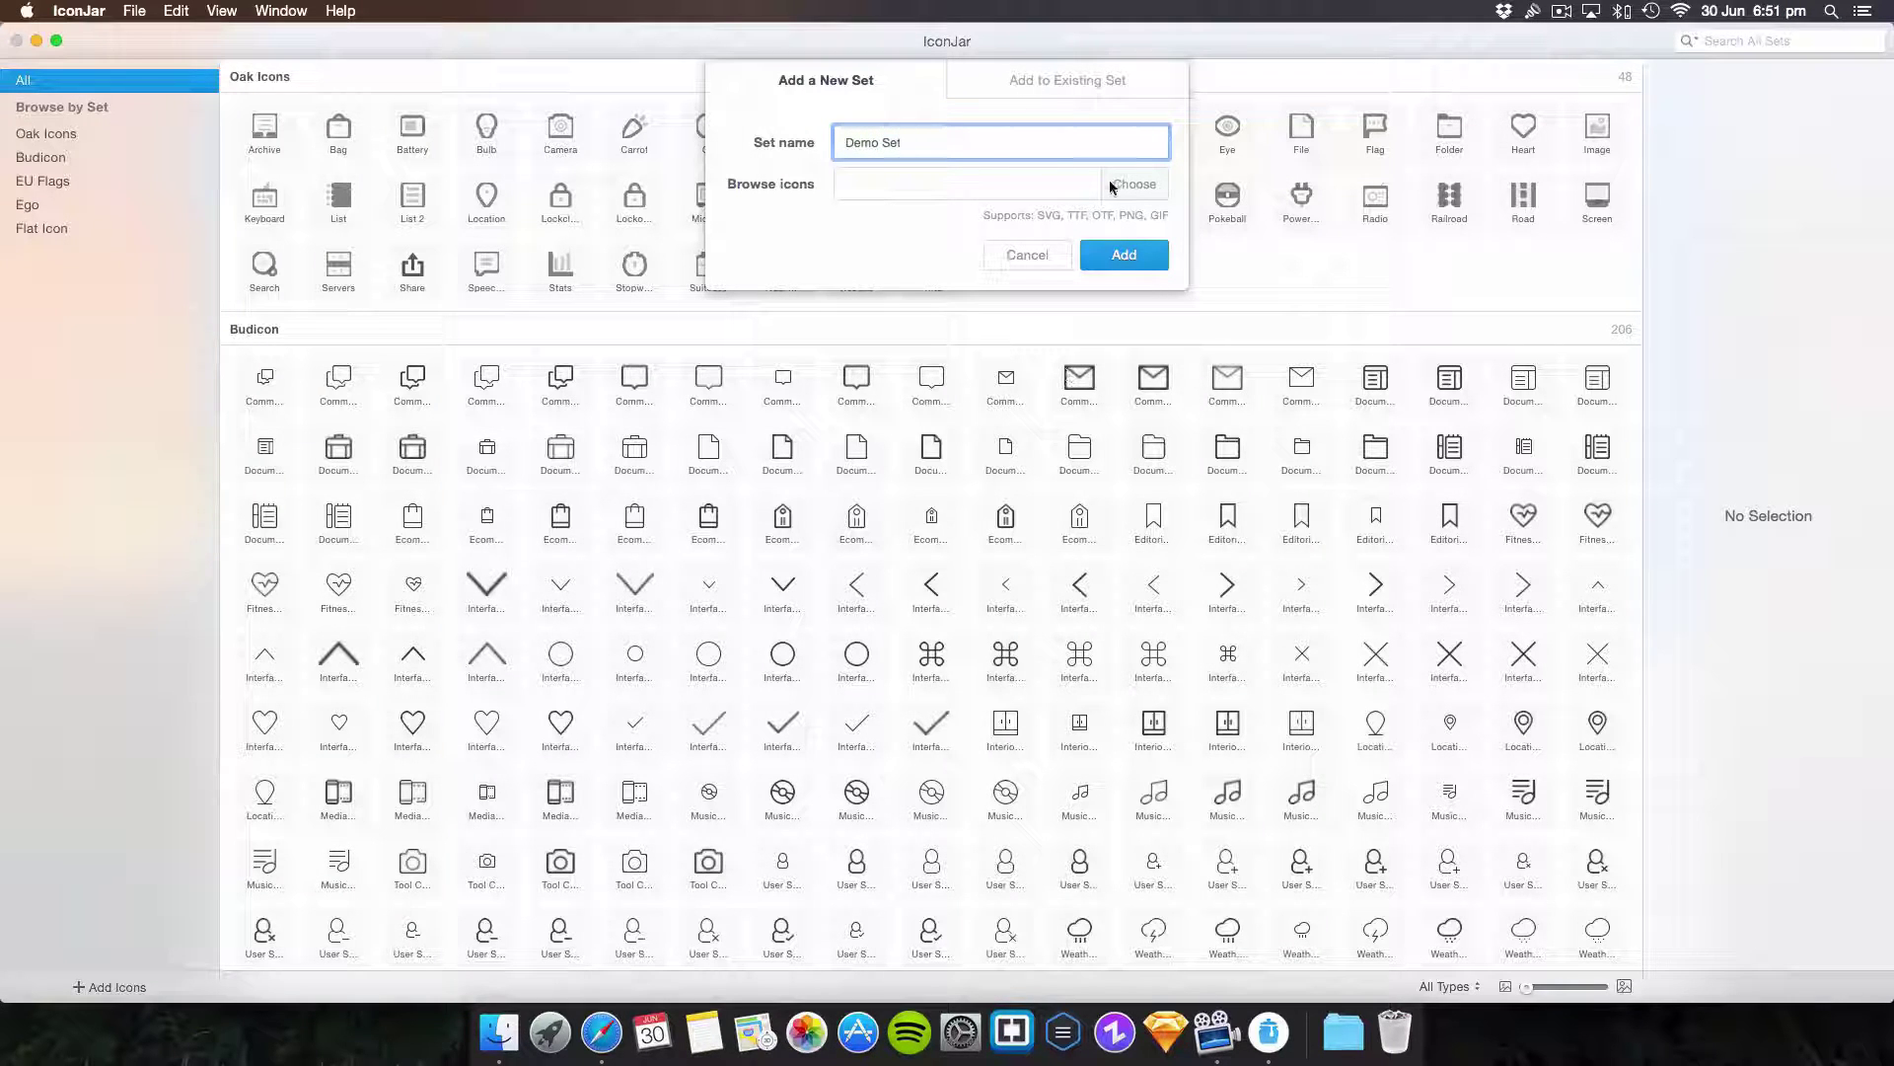
click(1129, 186)
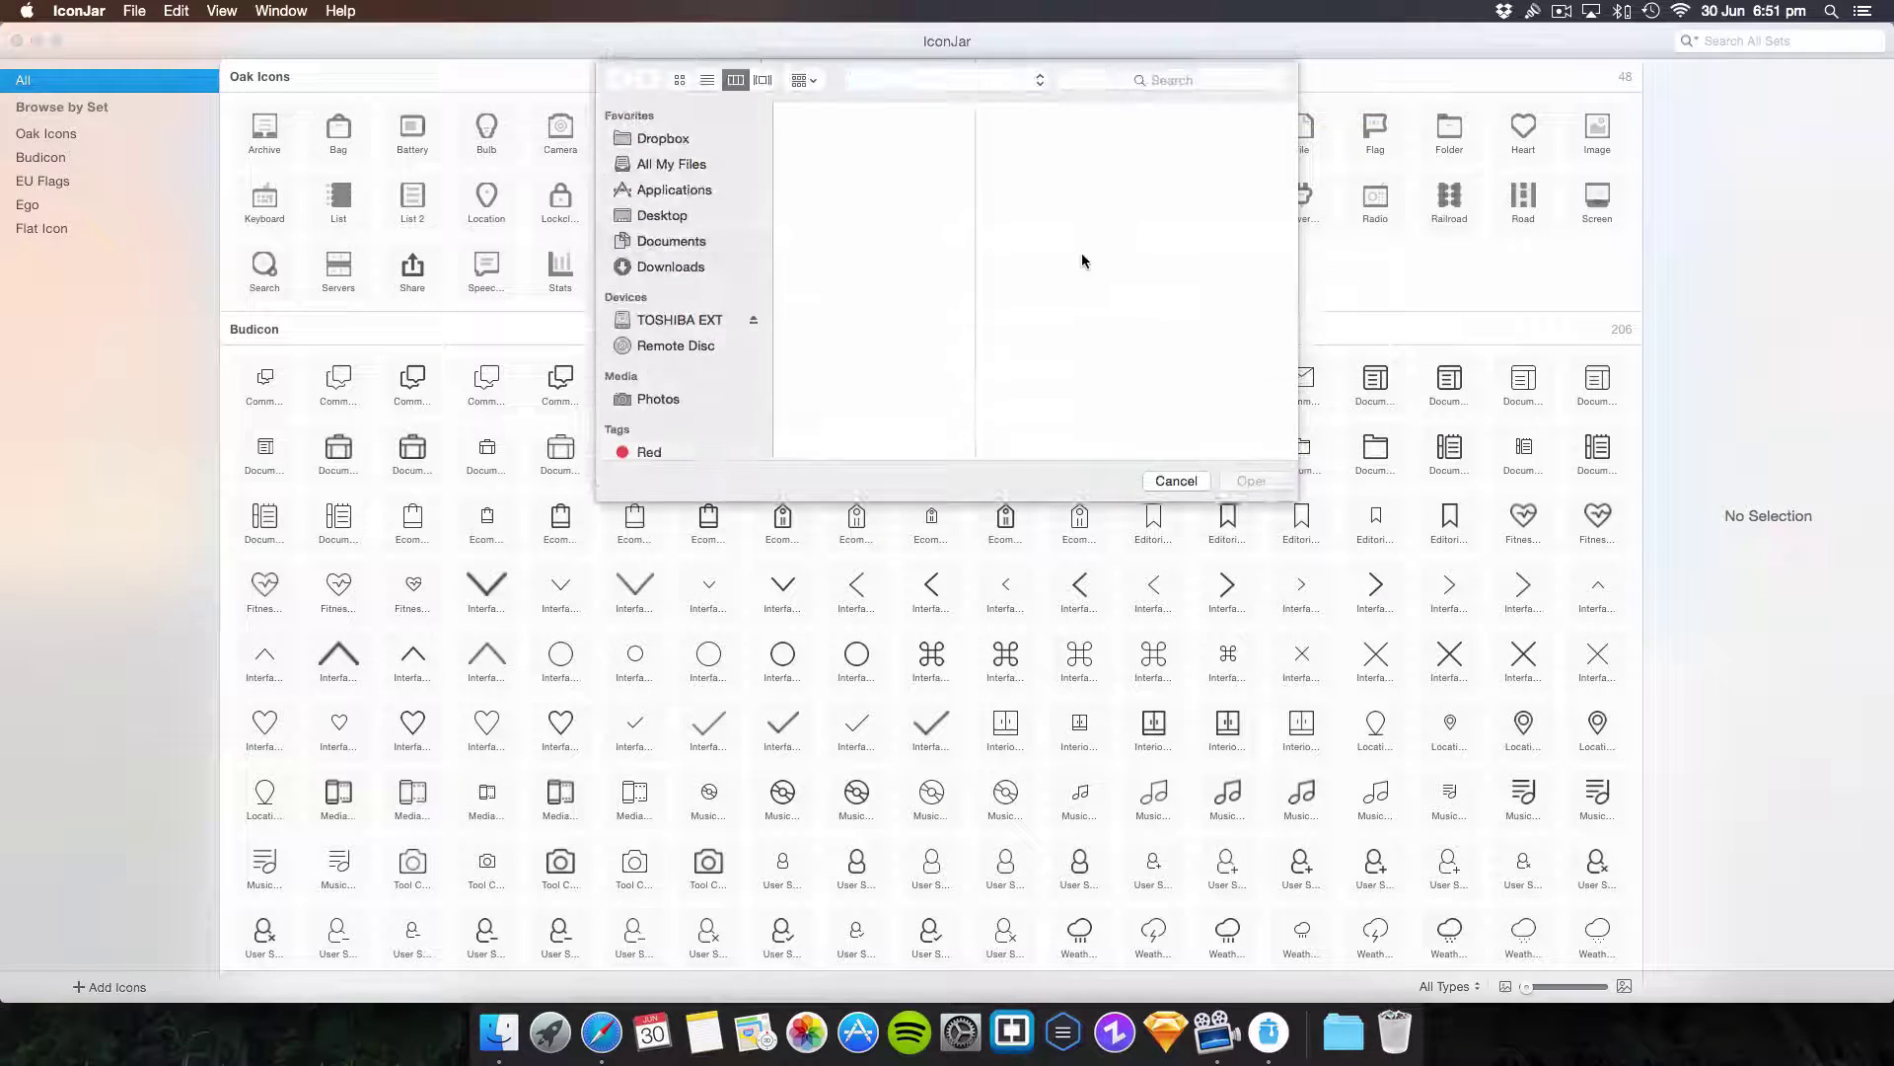
click(696, 215)
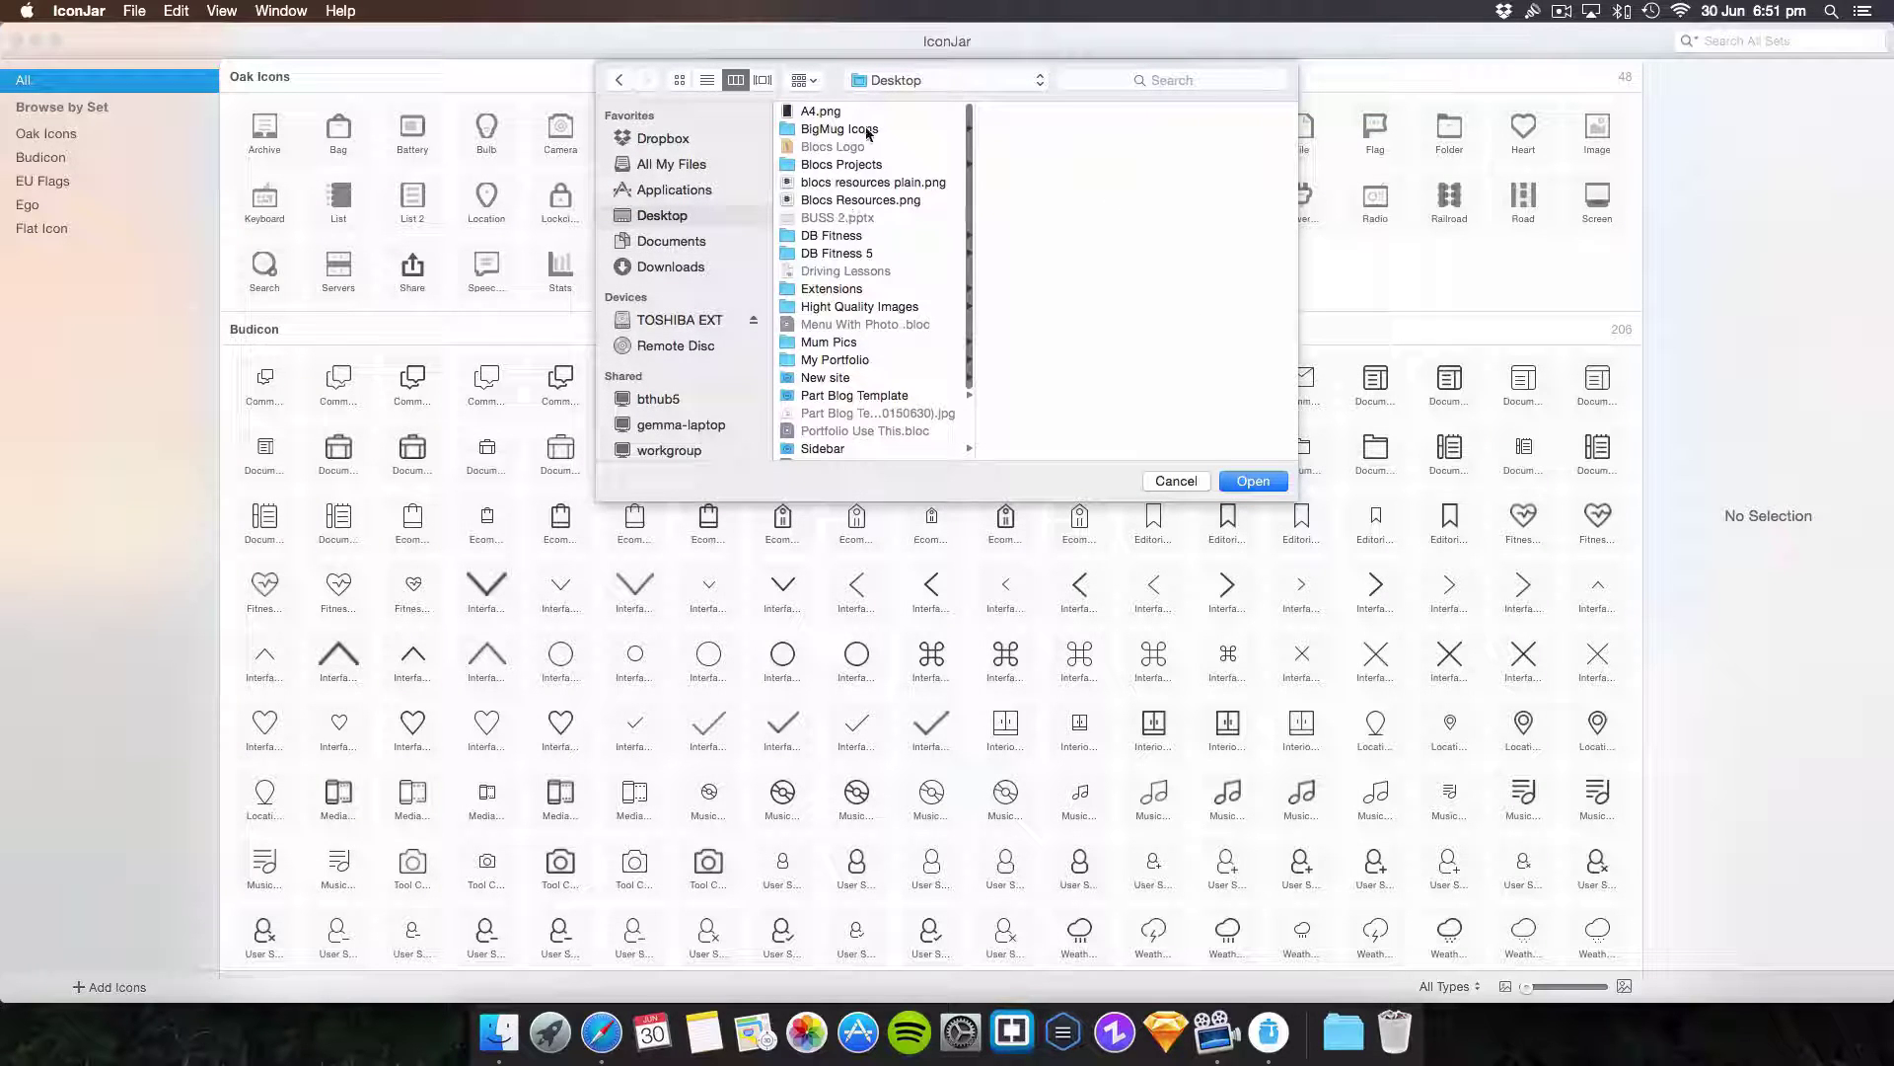
click(896, 130)
click(1015, 111)
click(1215, 163)
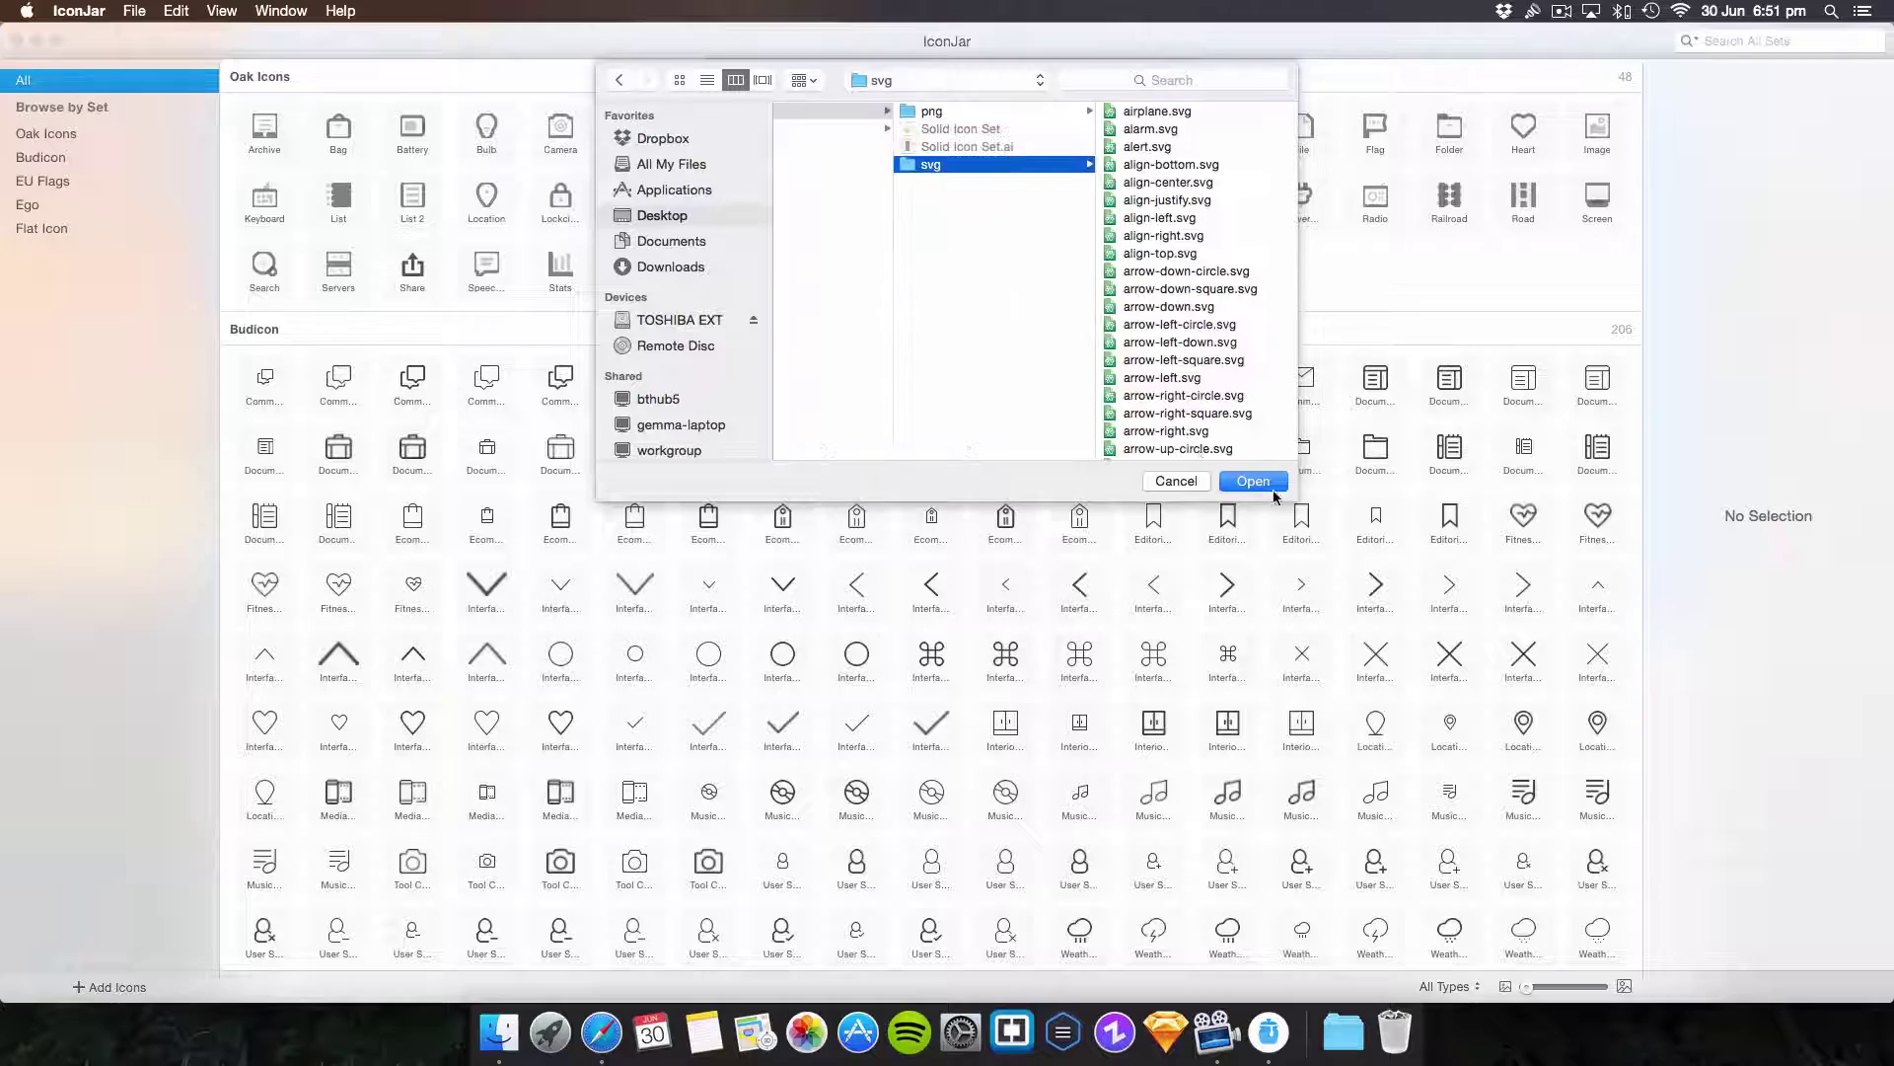
click(1255, 481)
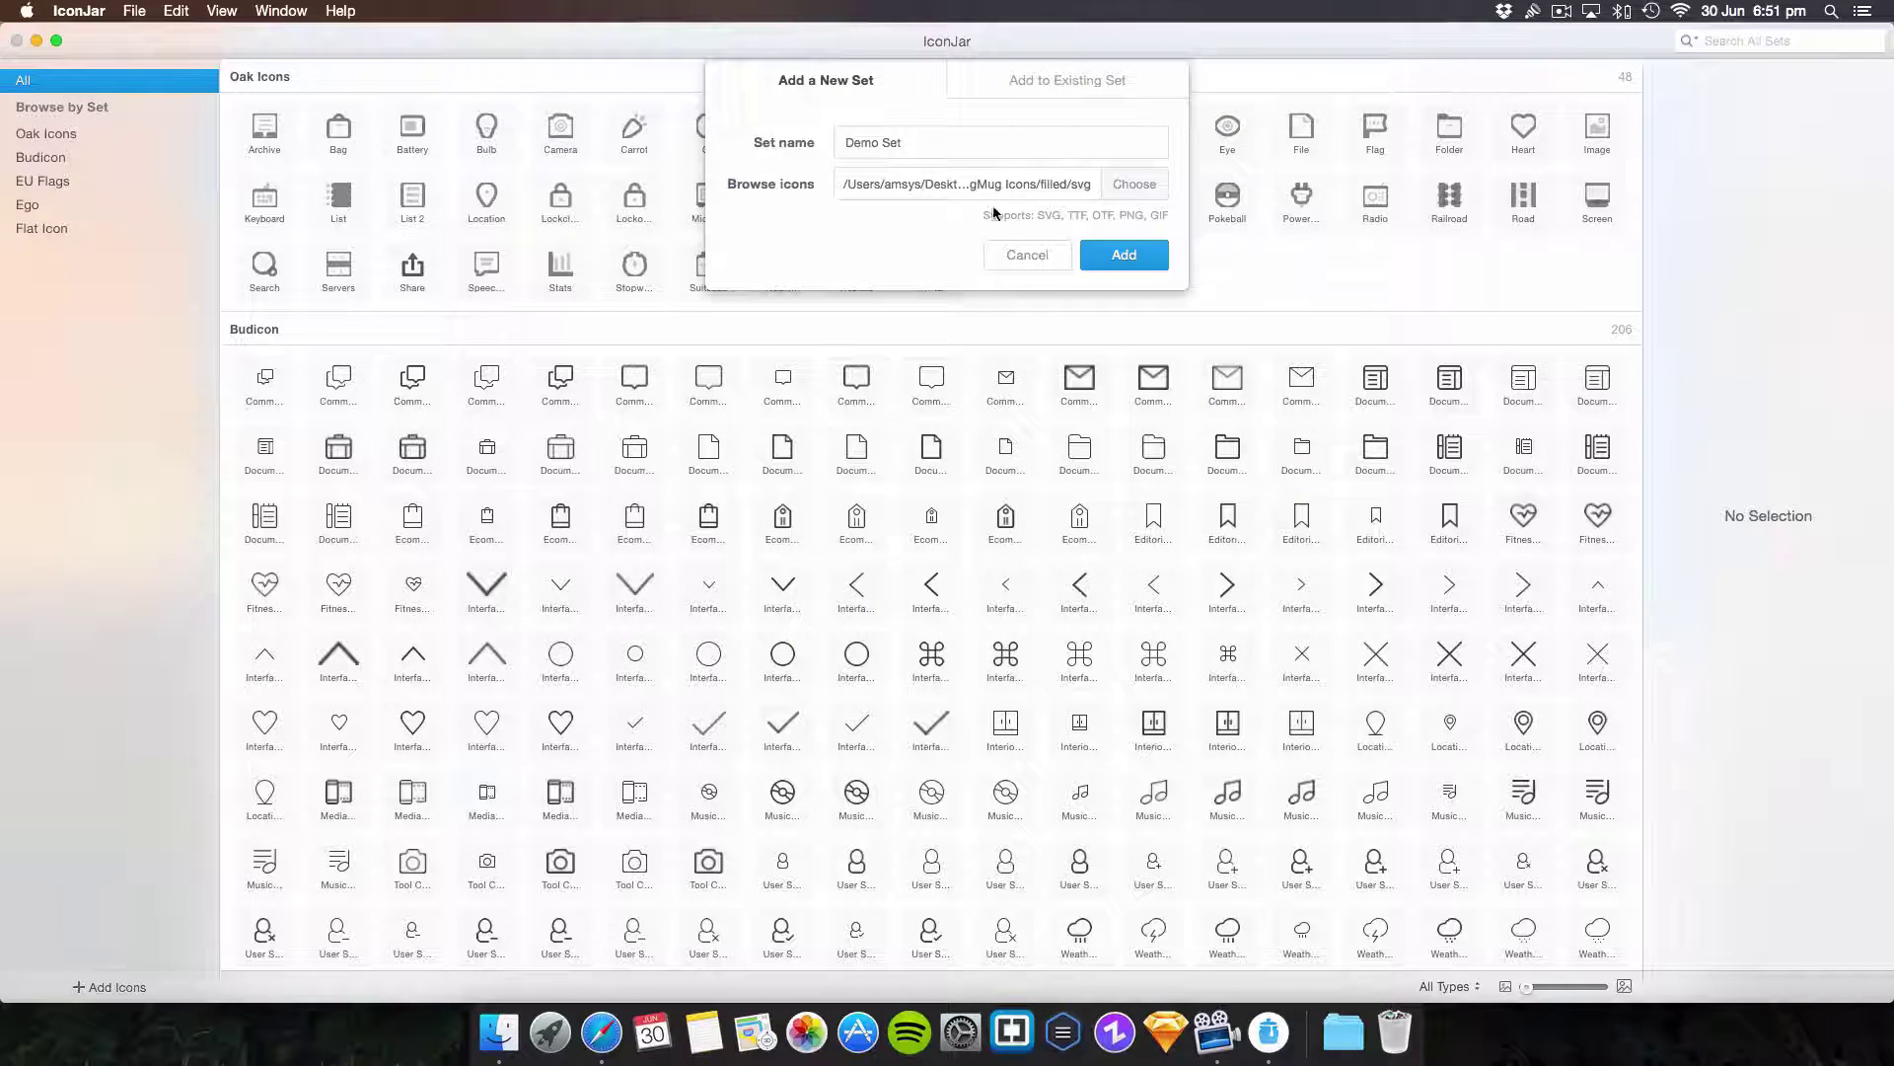
click(1125, 263)
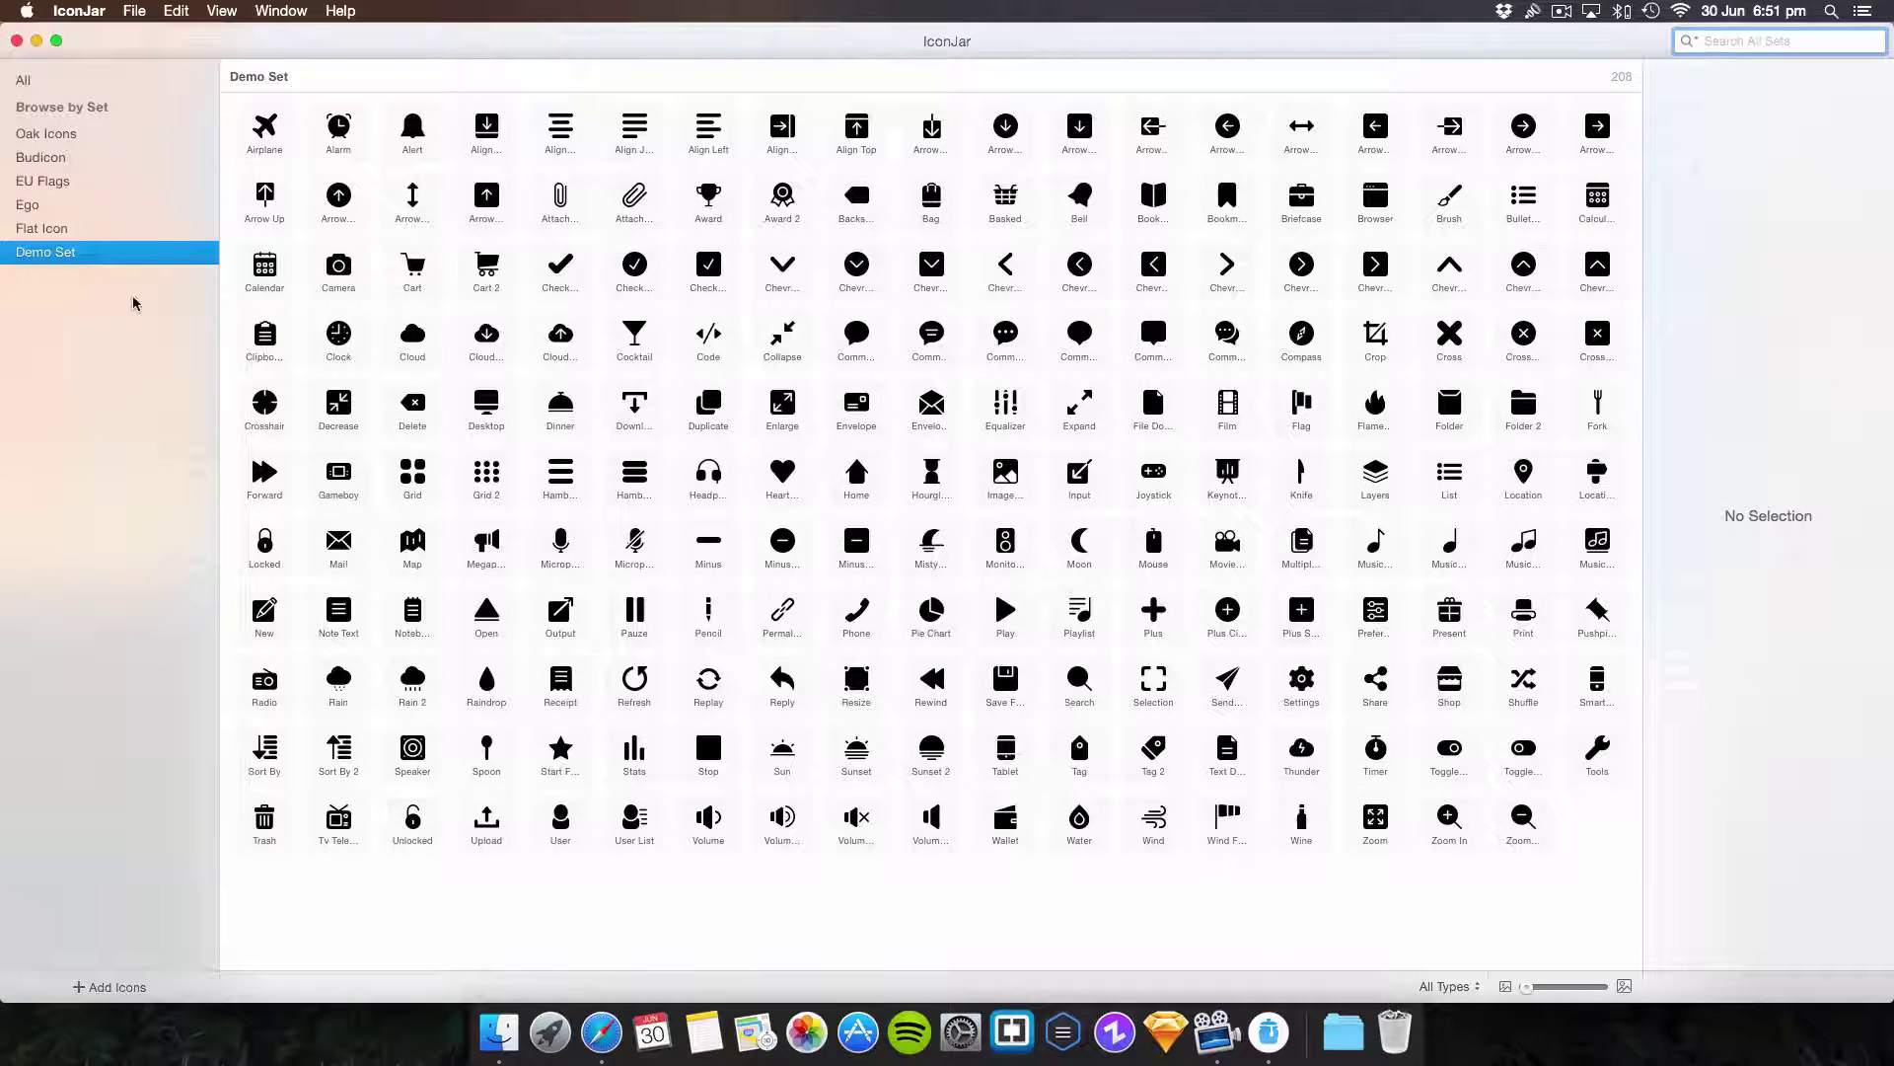
- Start Import Jar, dismiss the stray file browser, and restart the import
click(133, 13)
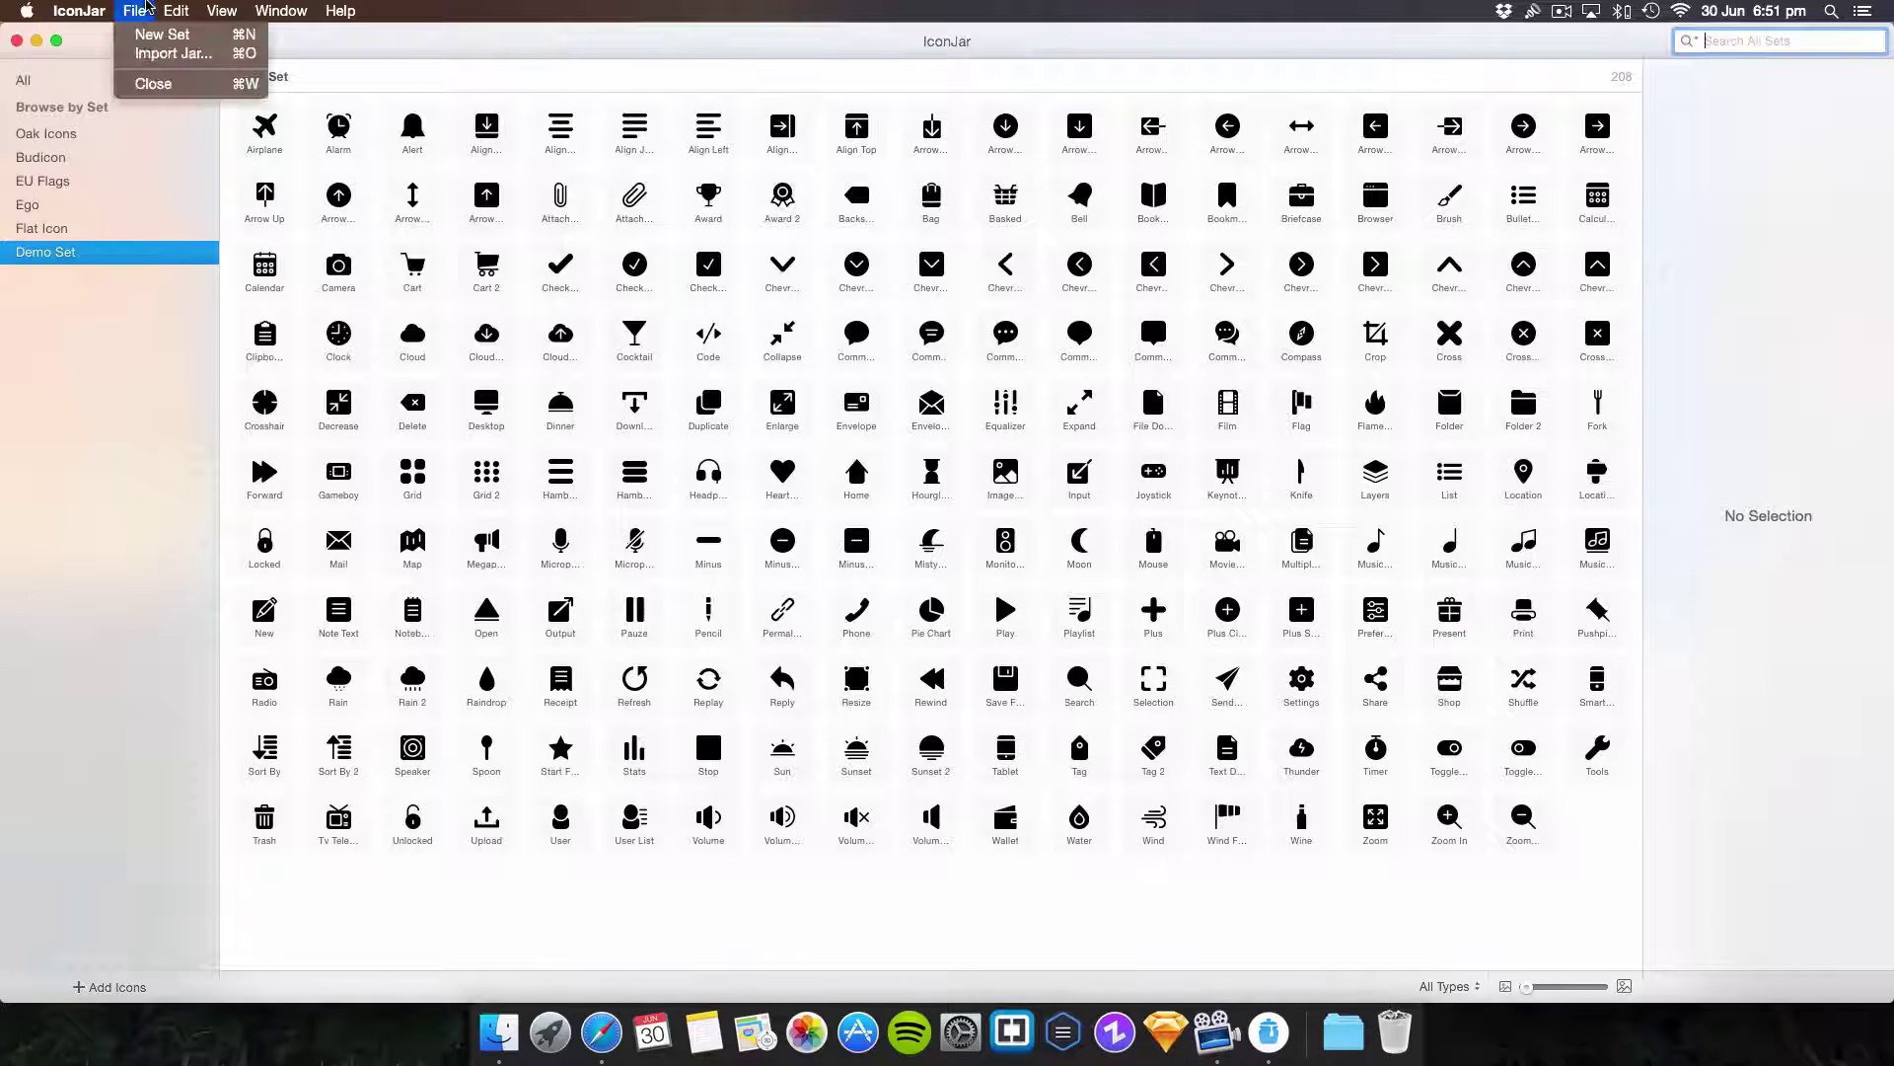
click(150, 60)
click(662, 204)
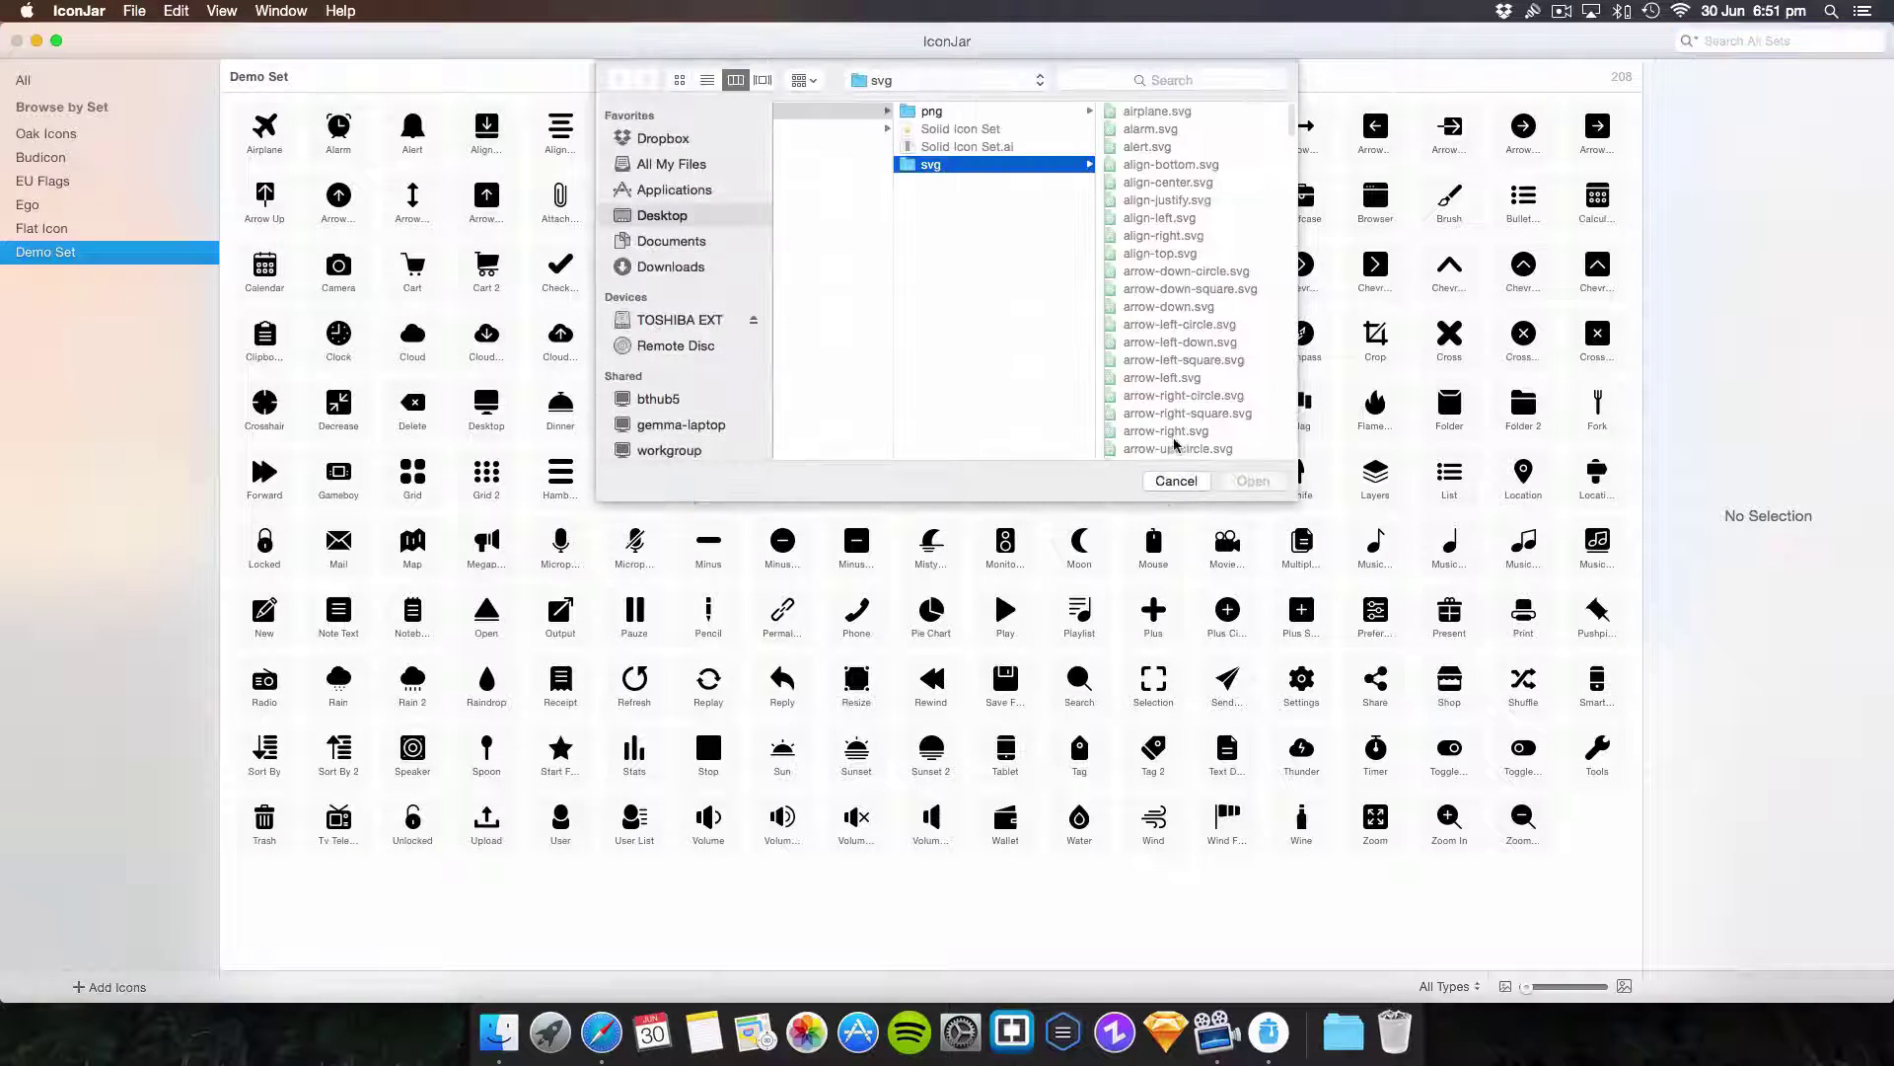
click(947, 172)
click(1253, 469)
click(134, 9)
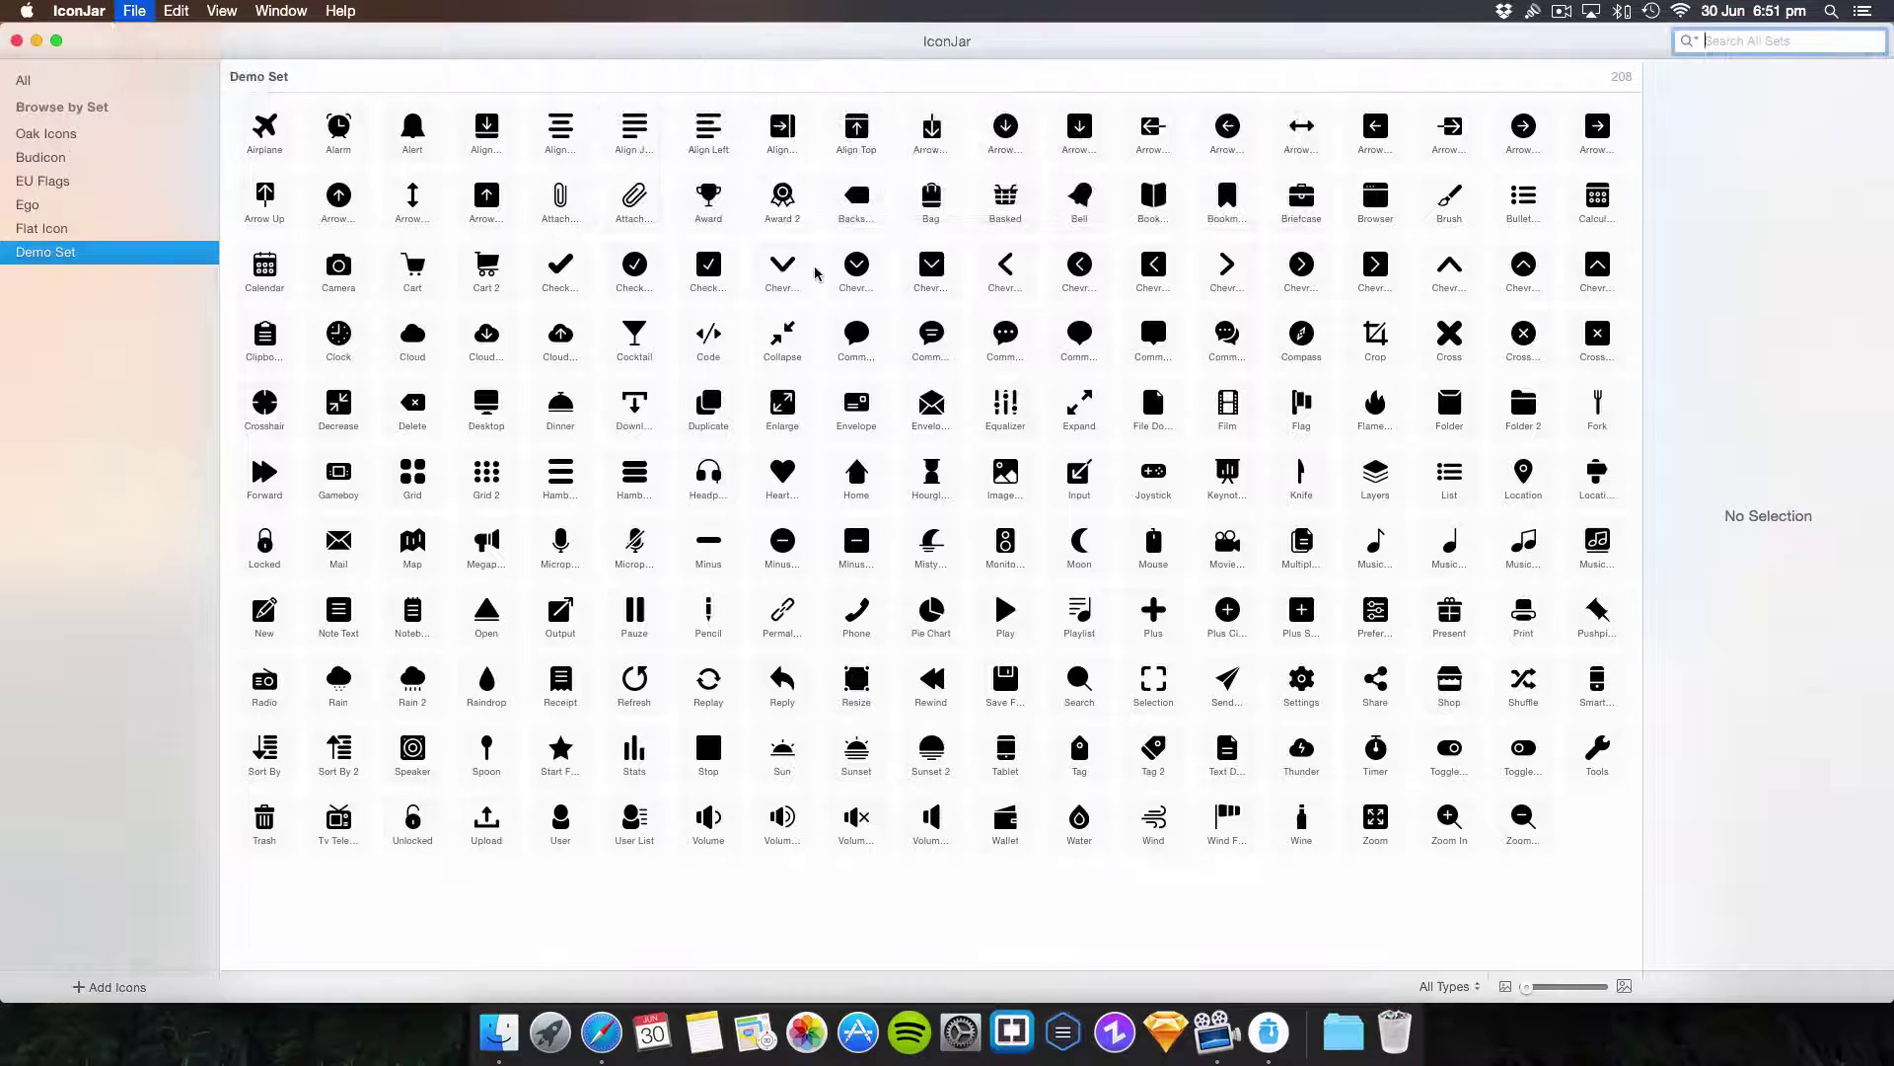
- Add the BigMug Icons/outlined/svg folder to the existing Demo Set, bringing it to 418 icons
click(1070, 82)
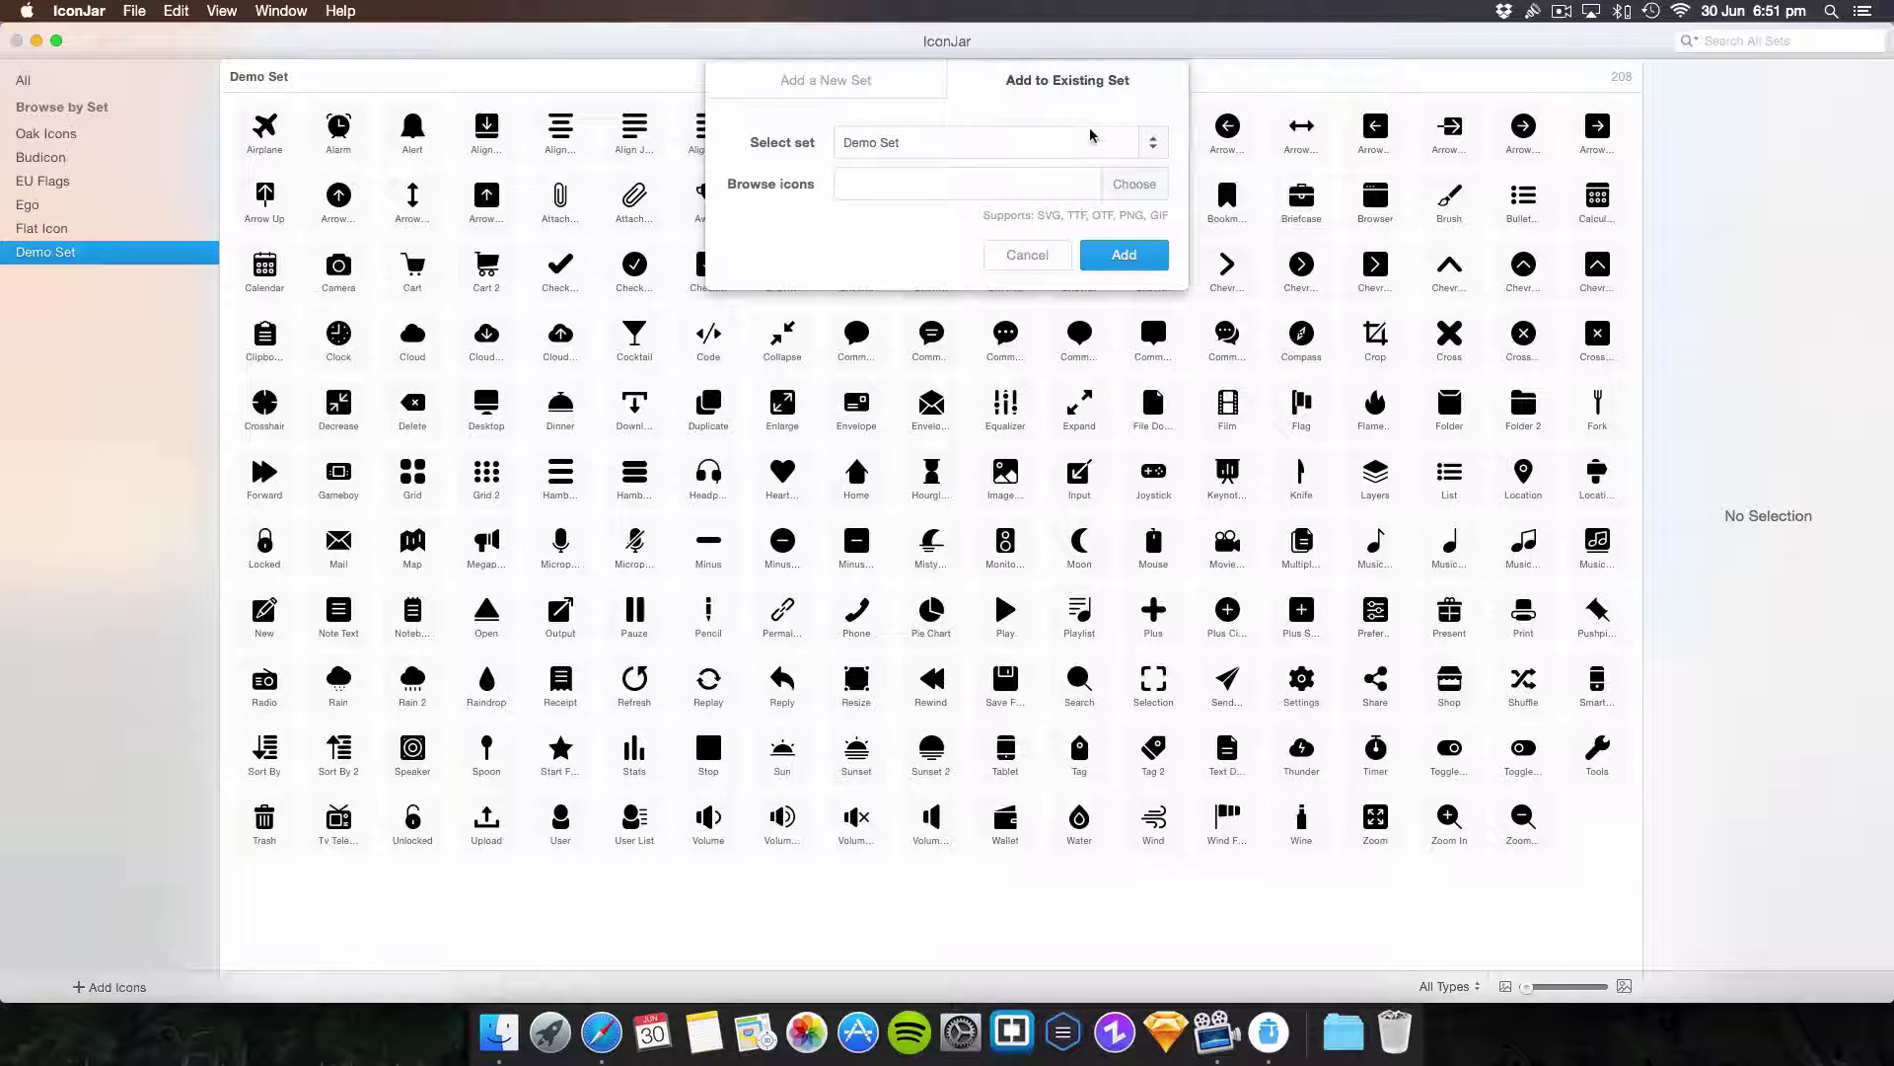
click(1136, 187)
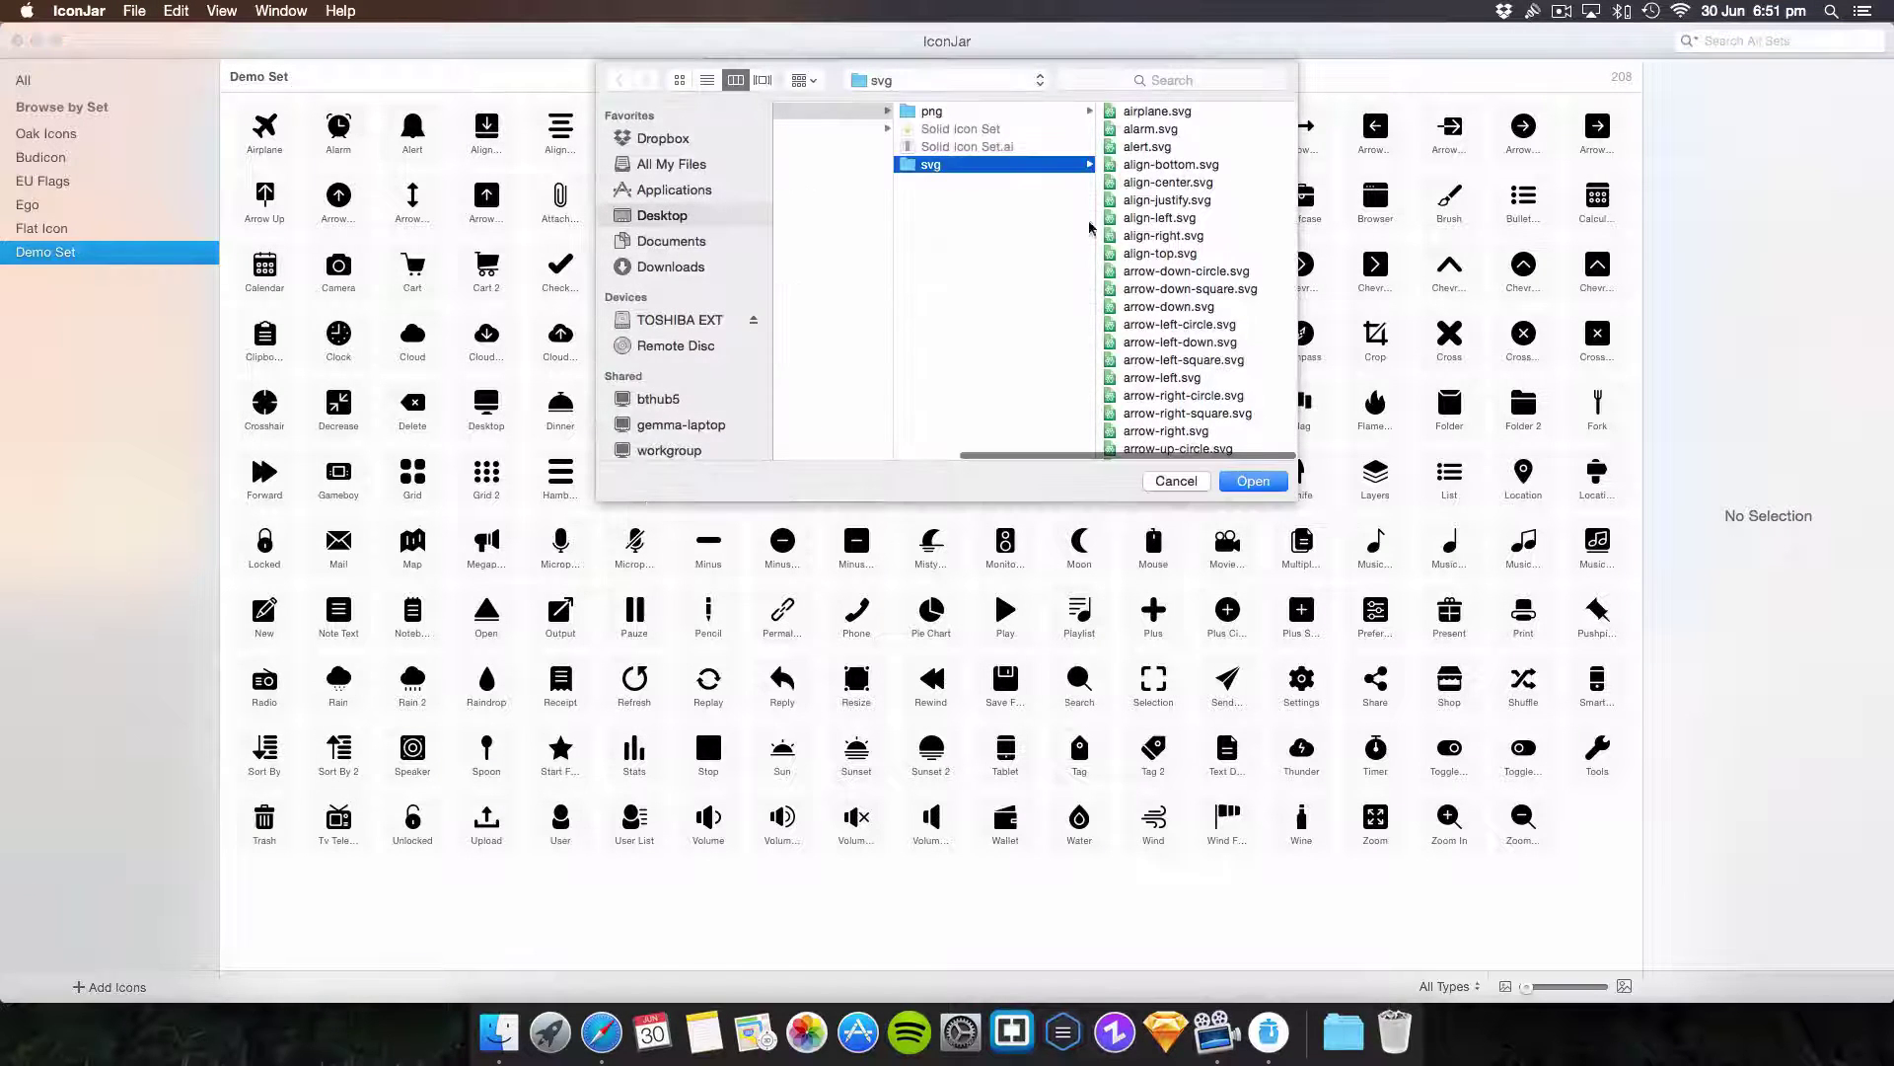
click(965, 114)
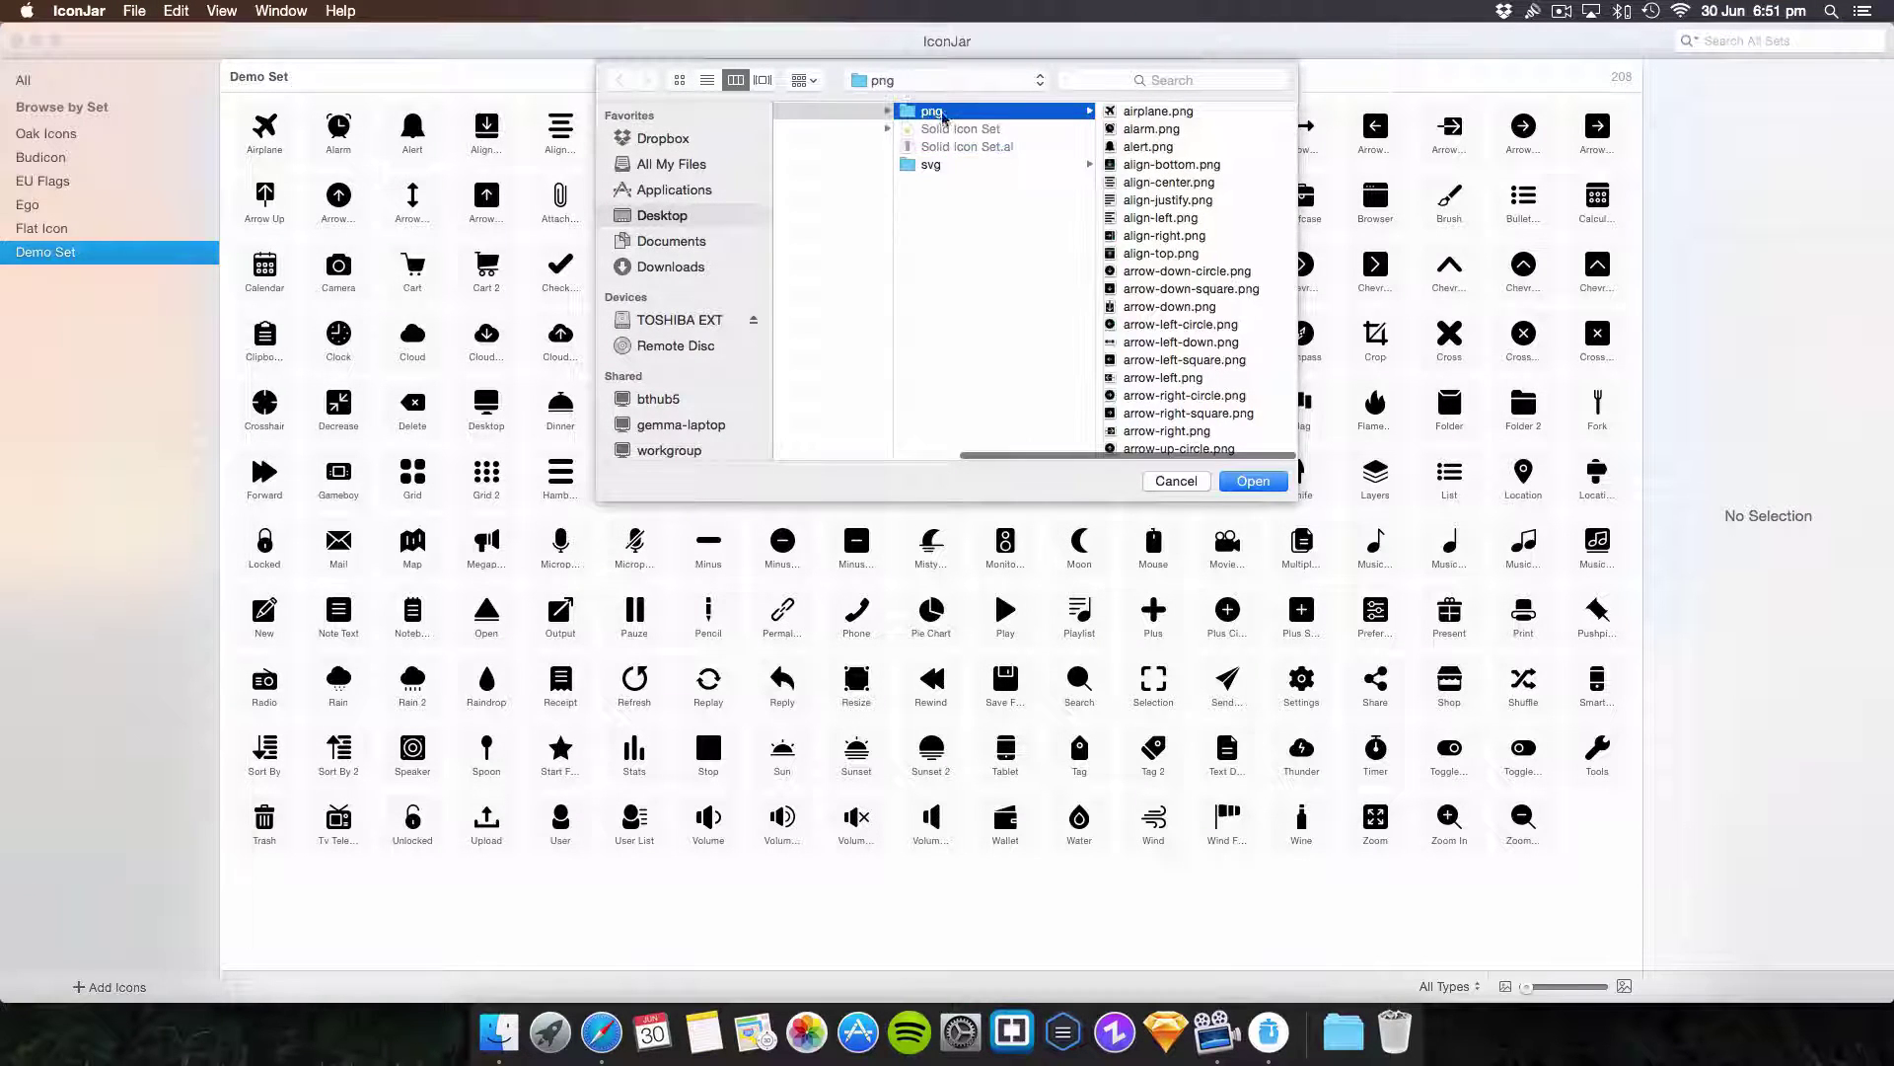
click(849, 130)
click(1021, 165)
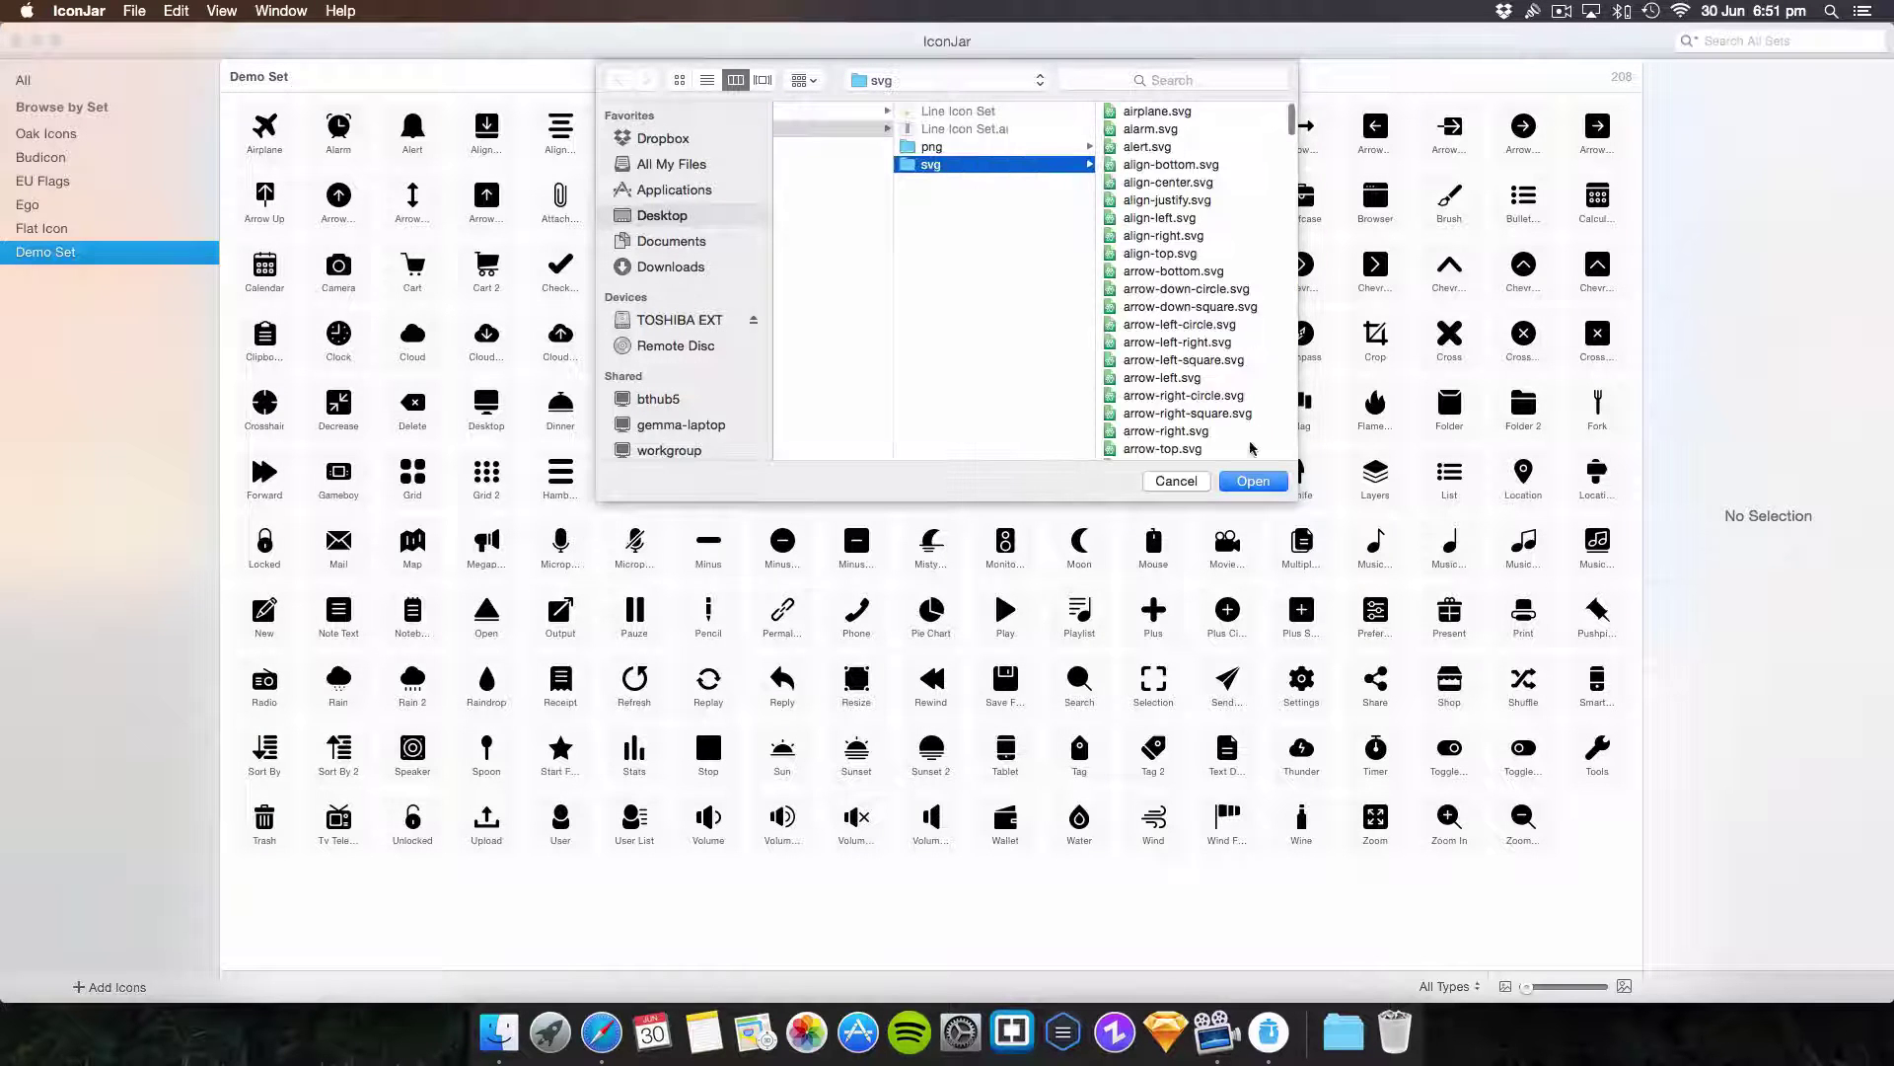
click(1254, 482)
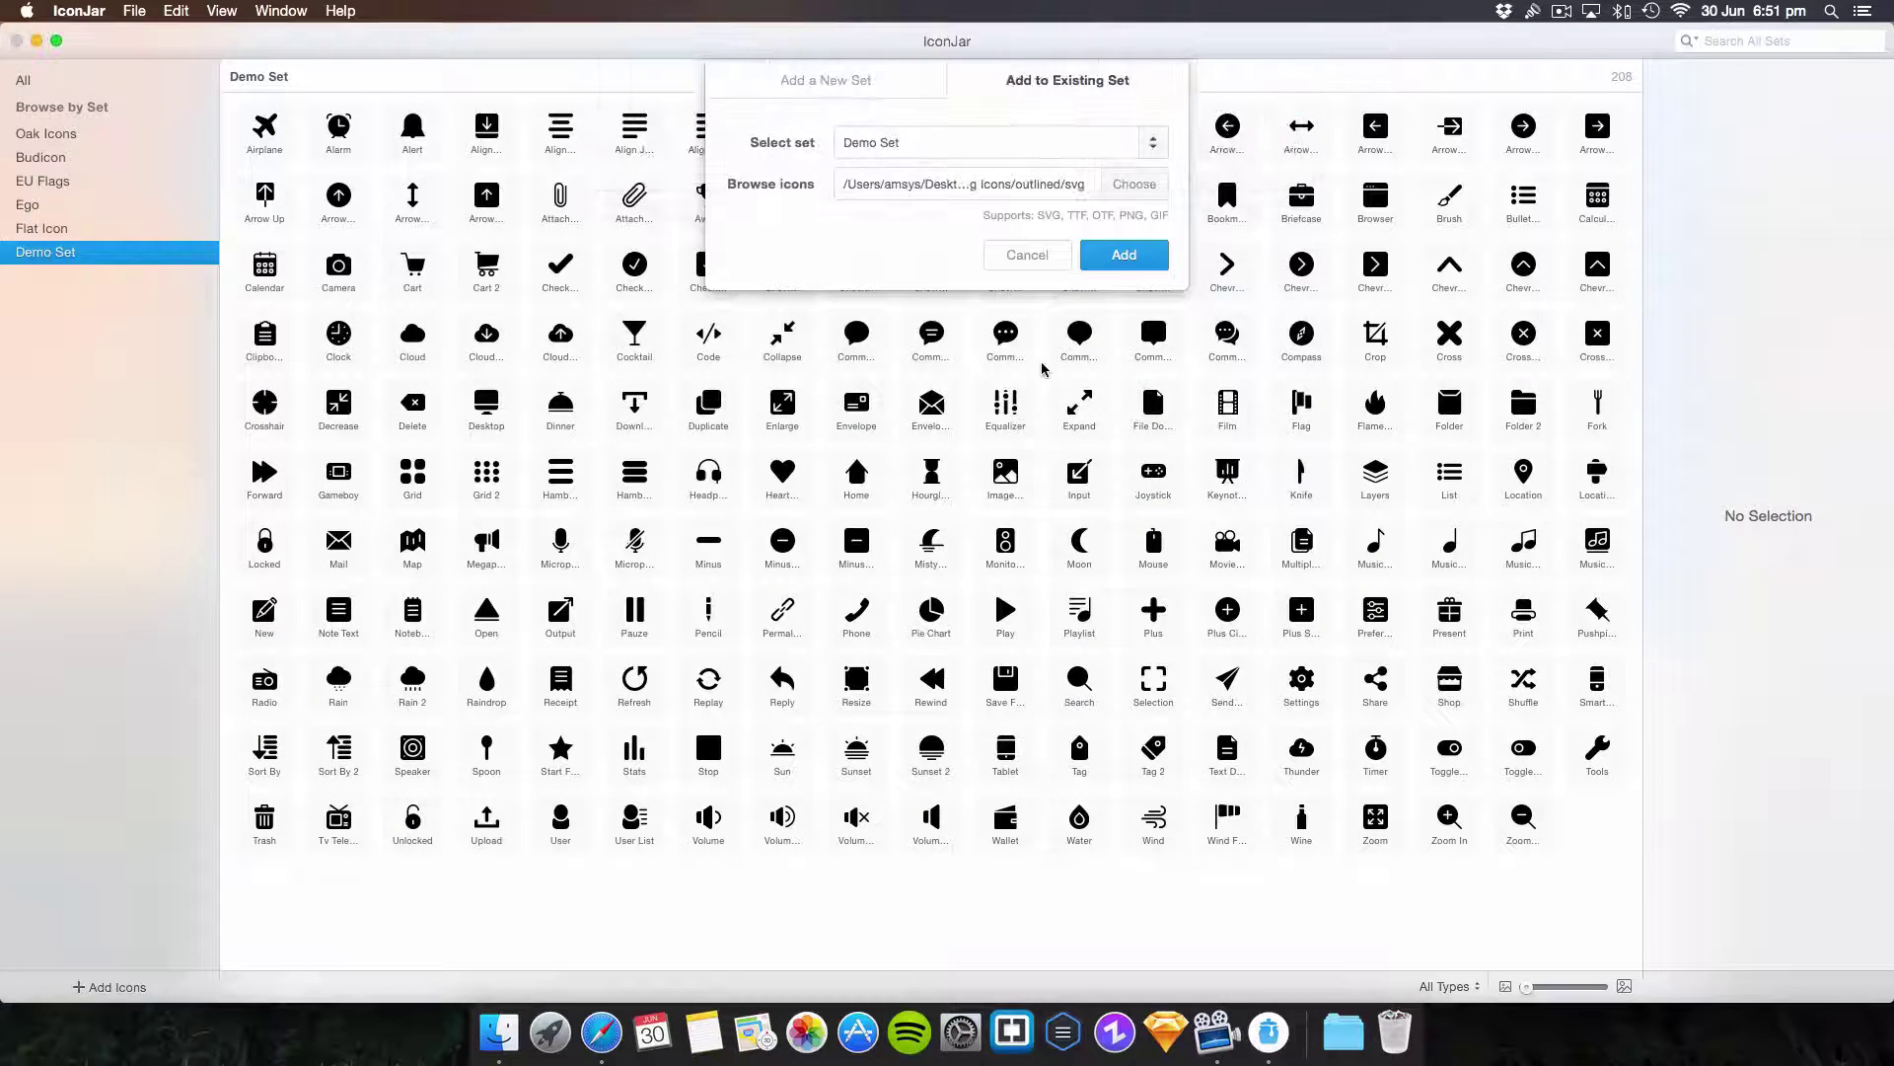
click(1125, 258)
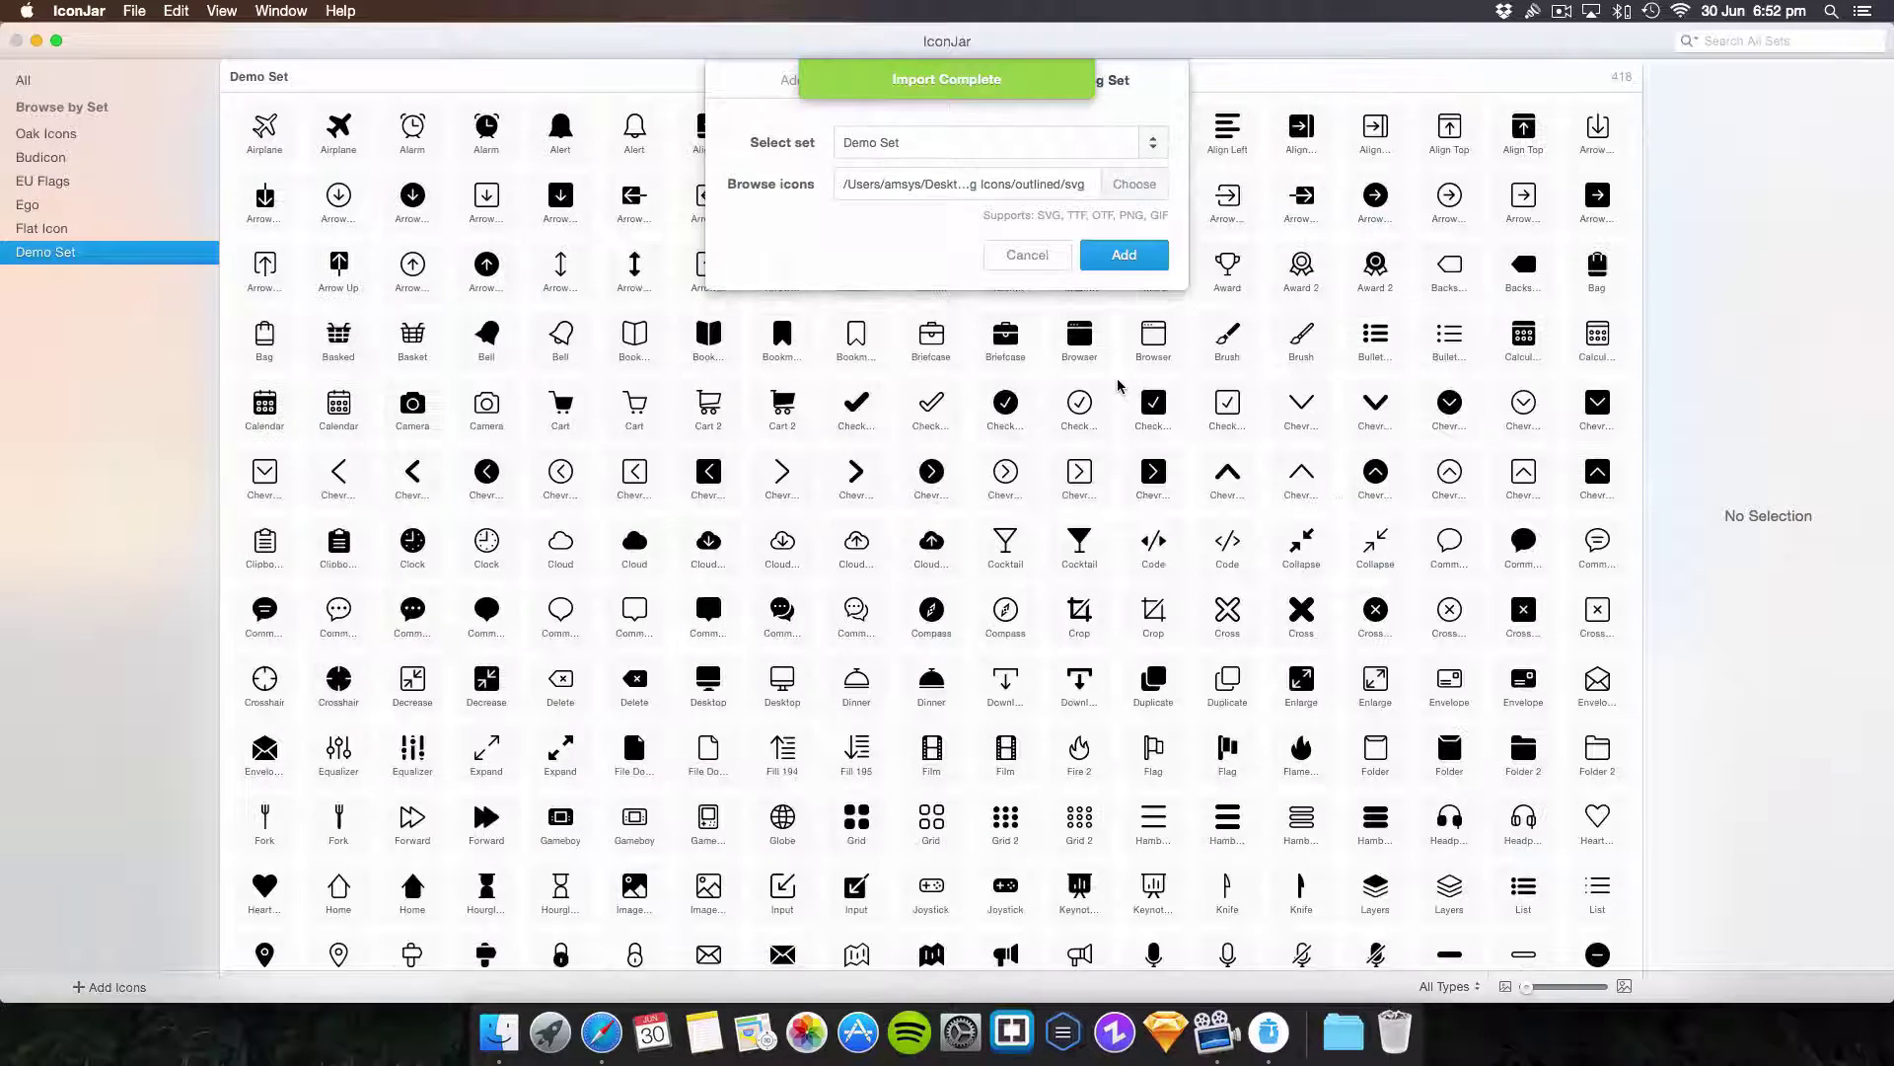
scroll(1059, 302, down, 2)
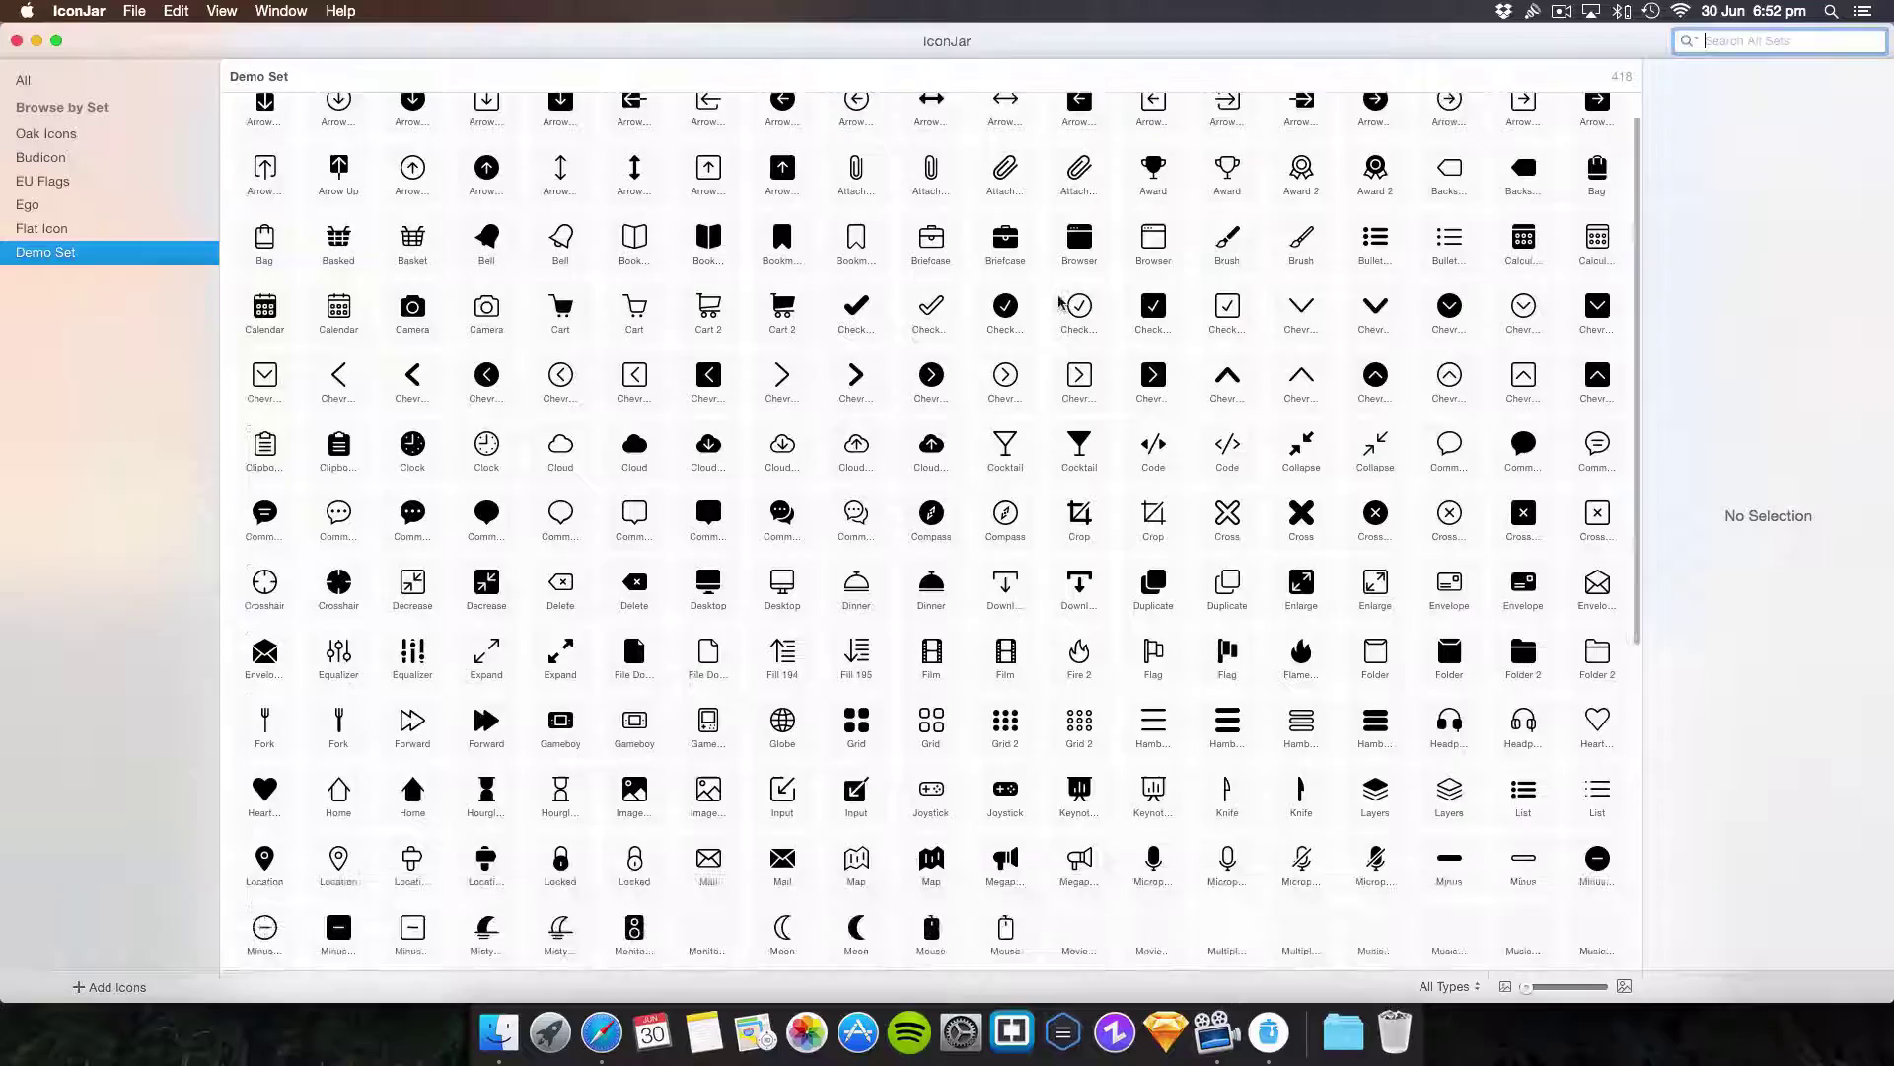
scroll(1081, 319, down, 5)
scroll(1103, 341, down, 2)
scroll(1109, 347, up, 9)
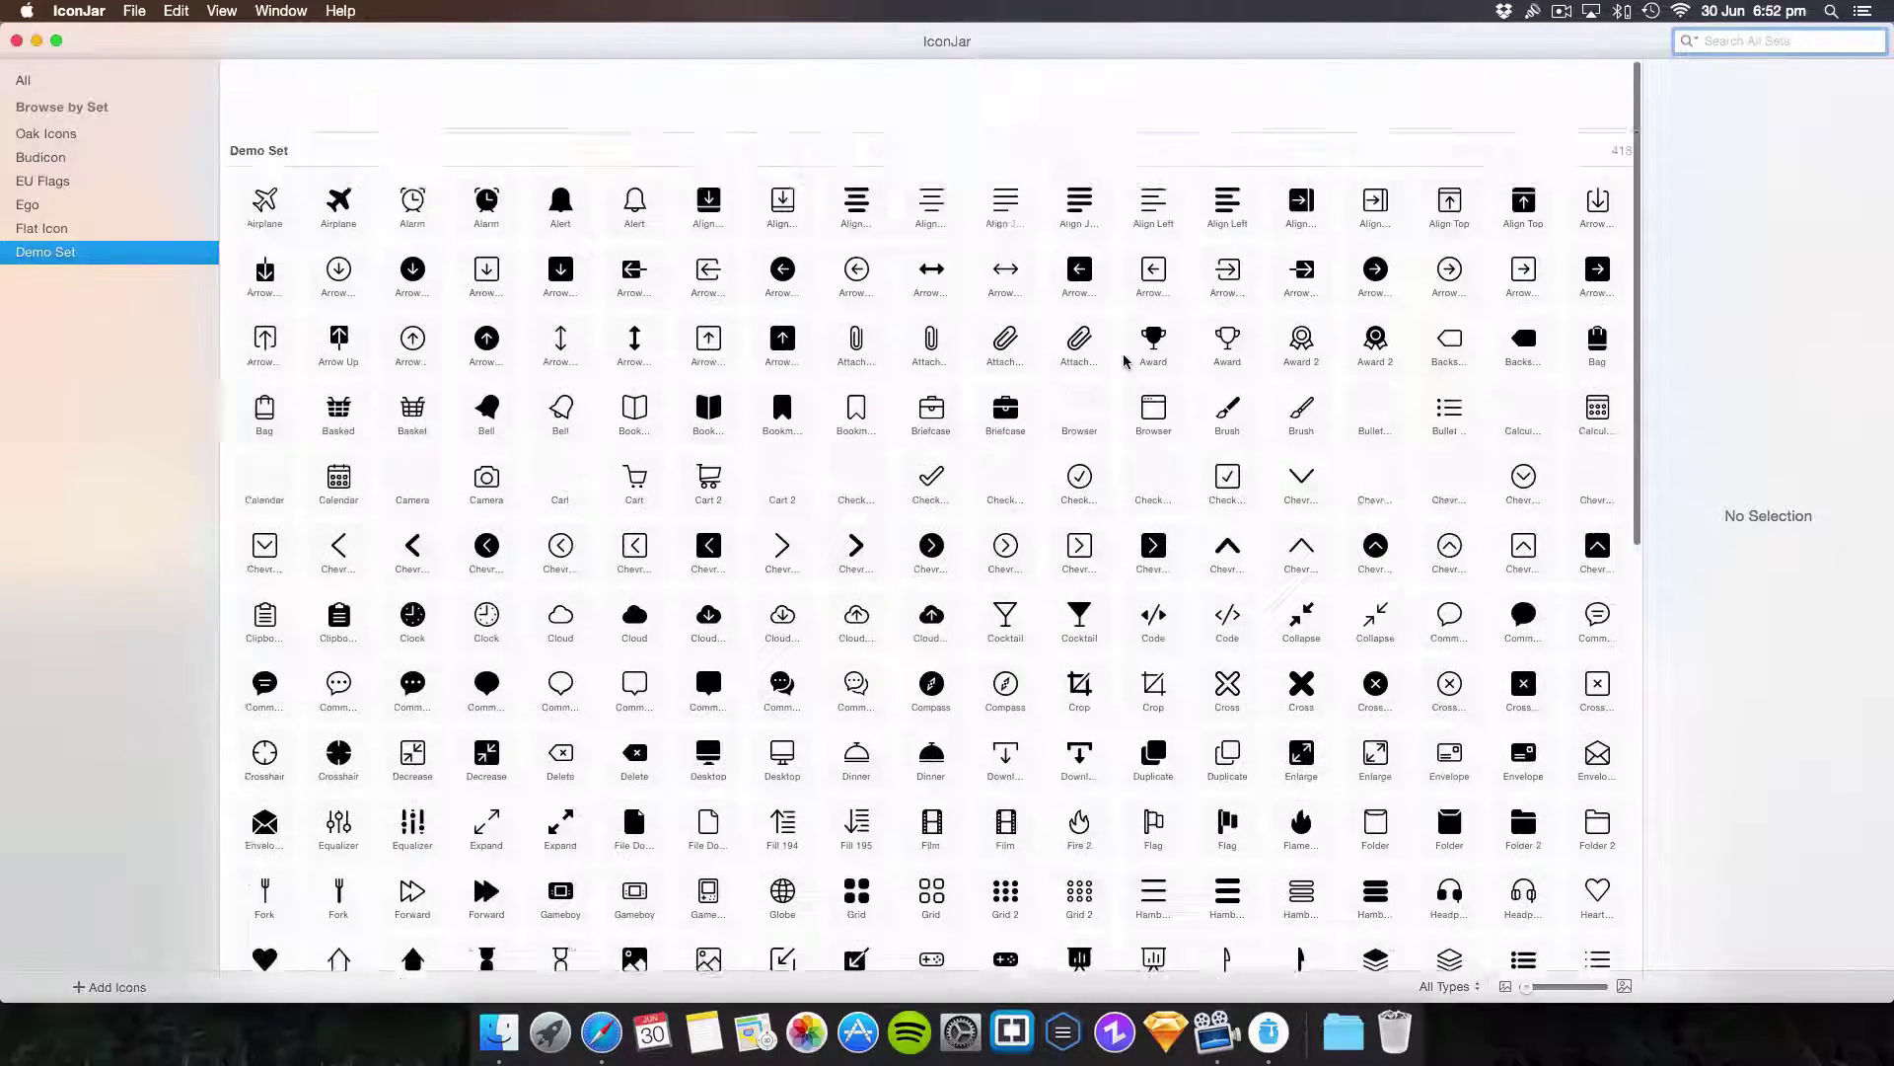
click(1062, 1032)
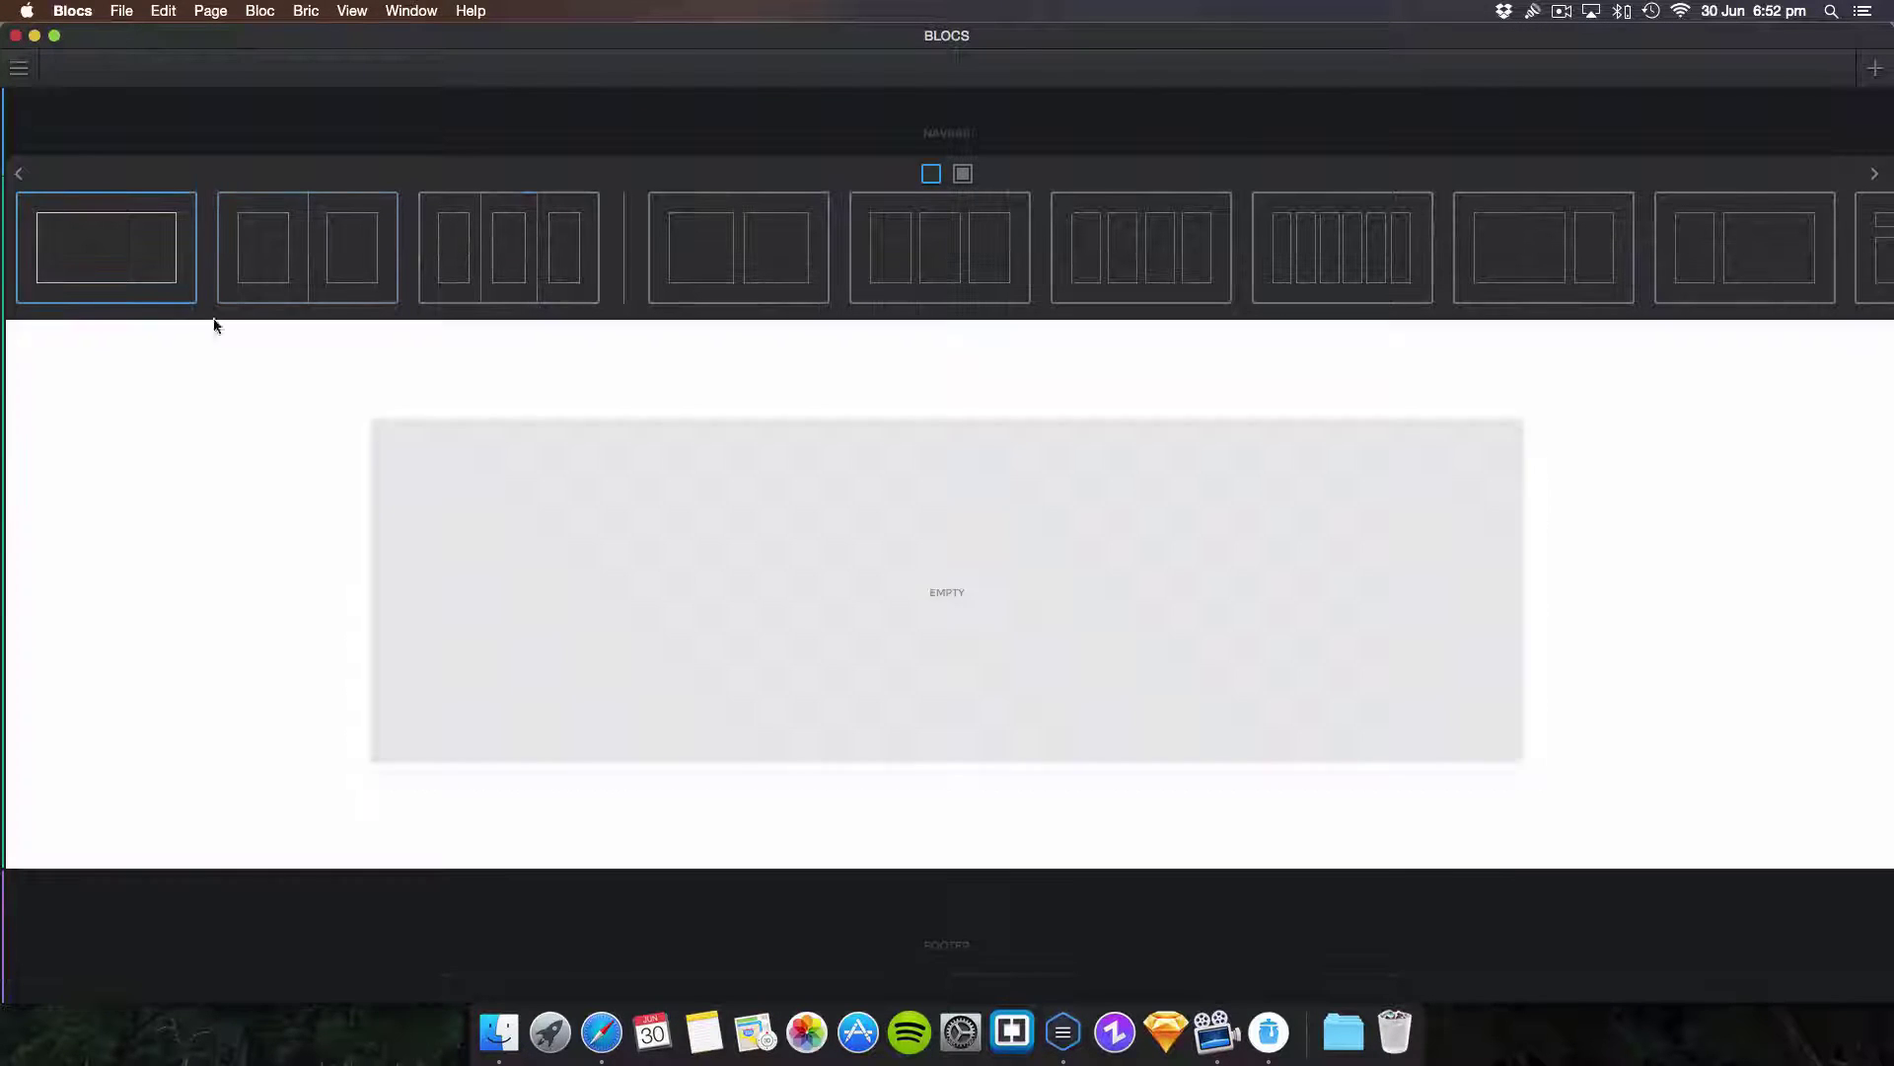
- Add a one-column bloc with an image bric, and bring a small IconJar window over Blocs
click(682, 539)
drag(828, 976, 842, 451)
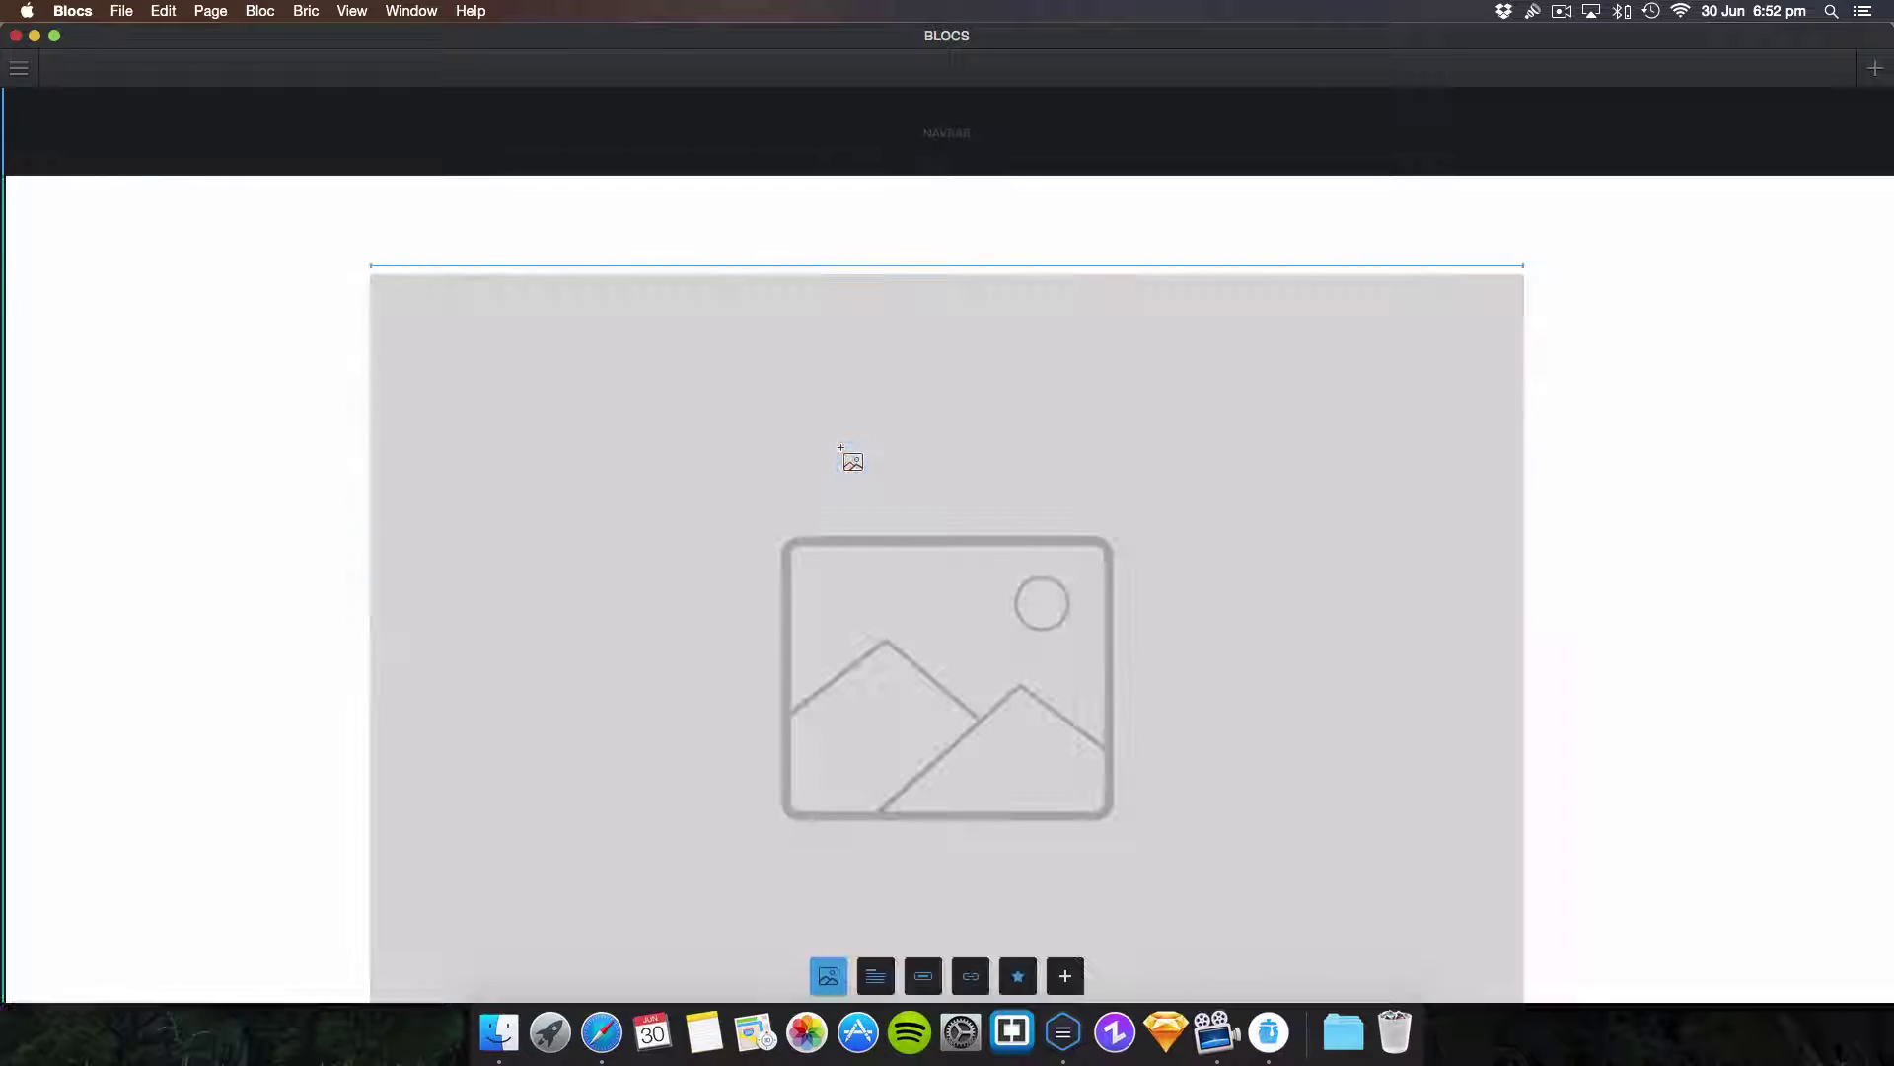
click(1269, 1032)
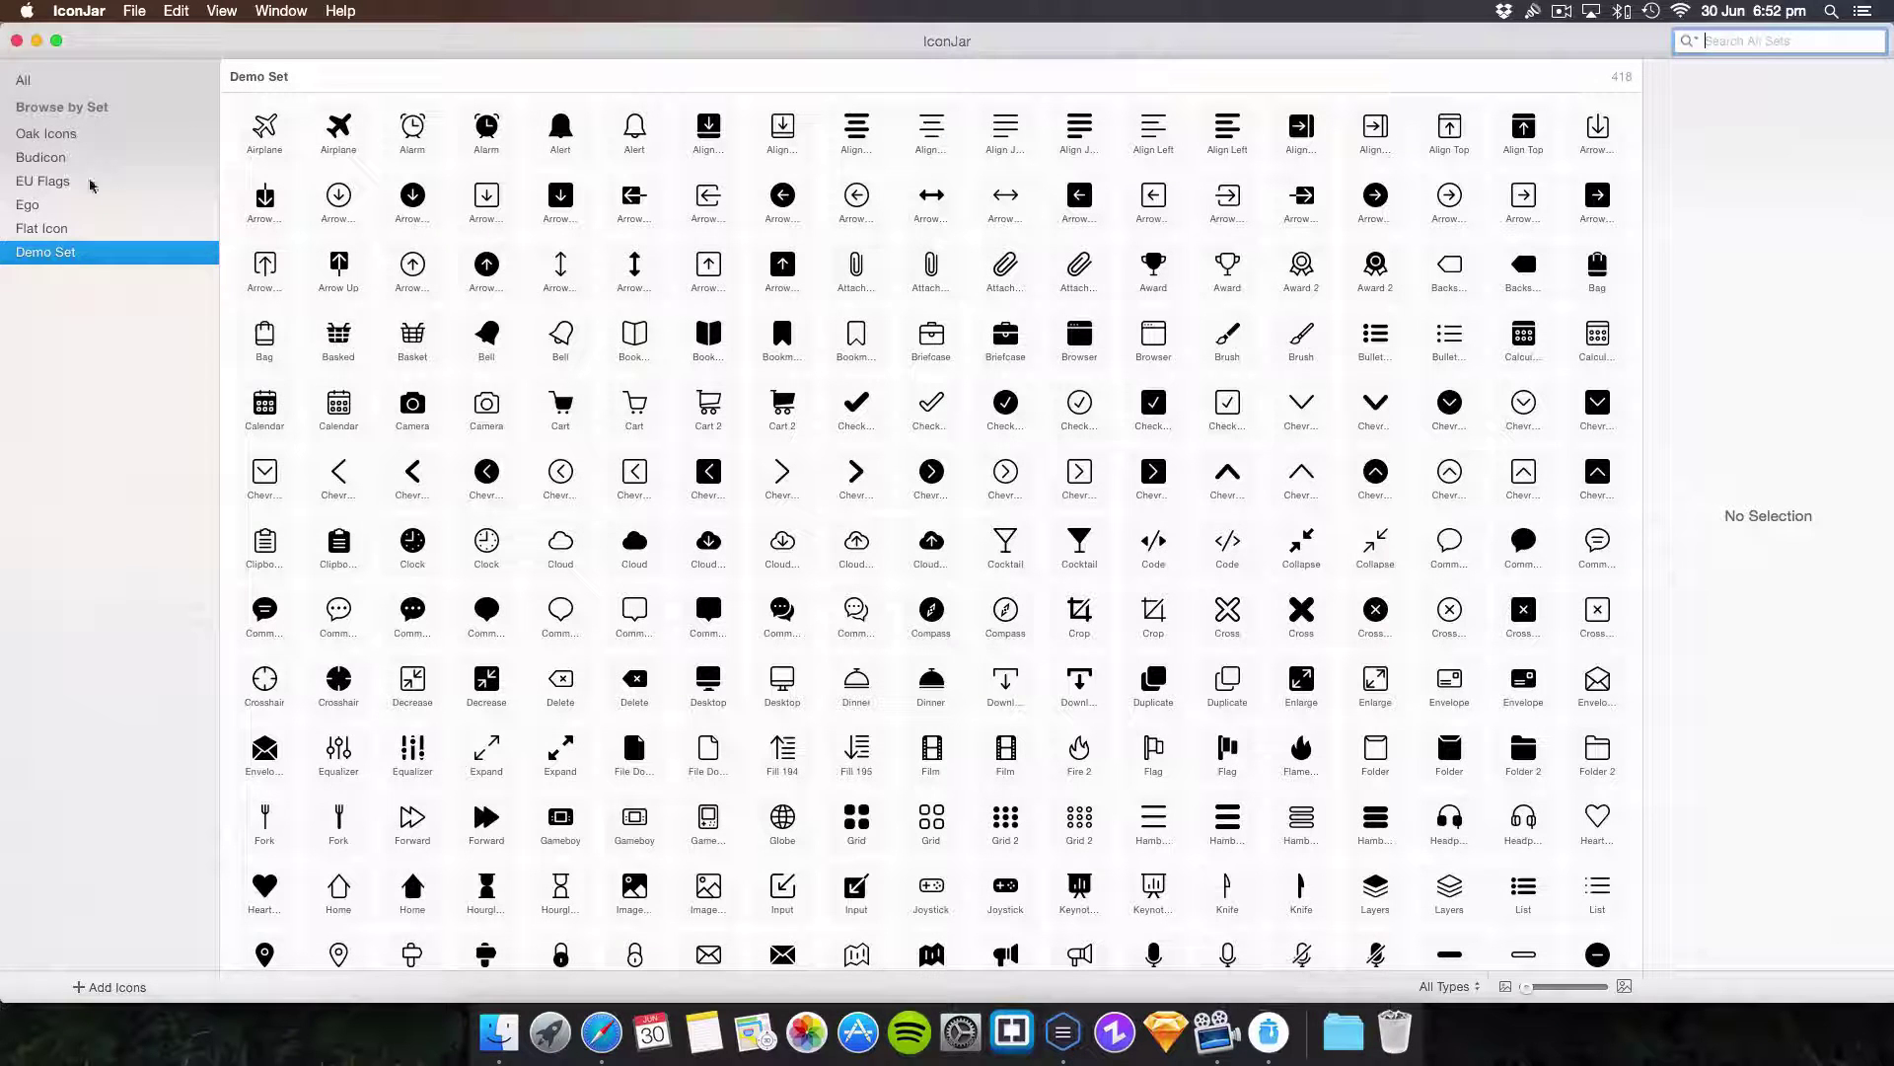
click(53, 41)
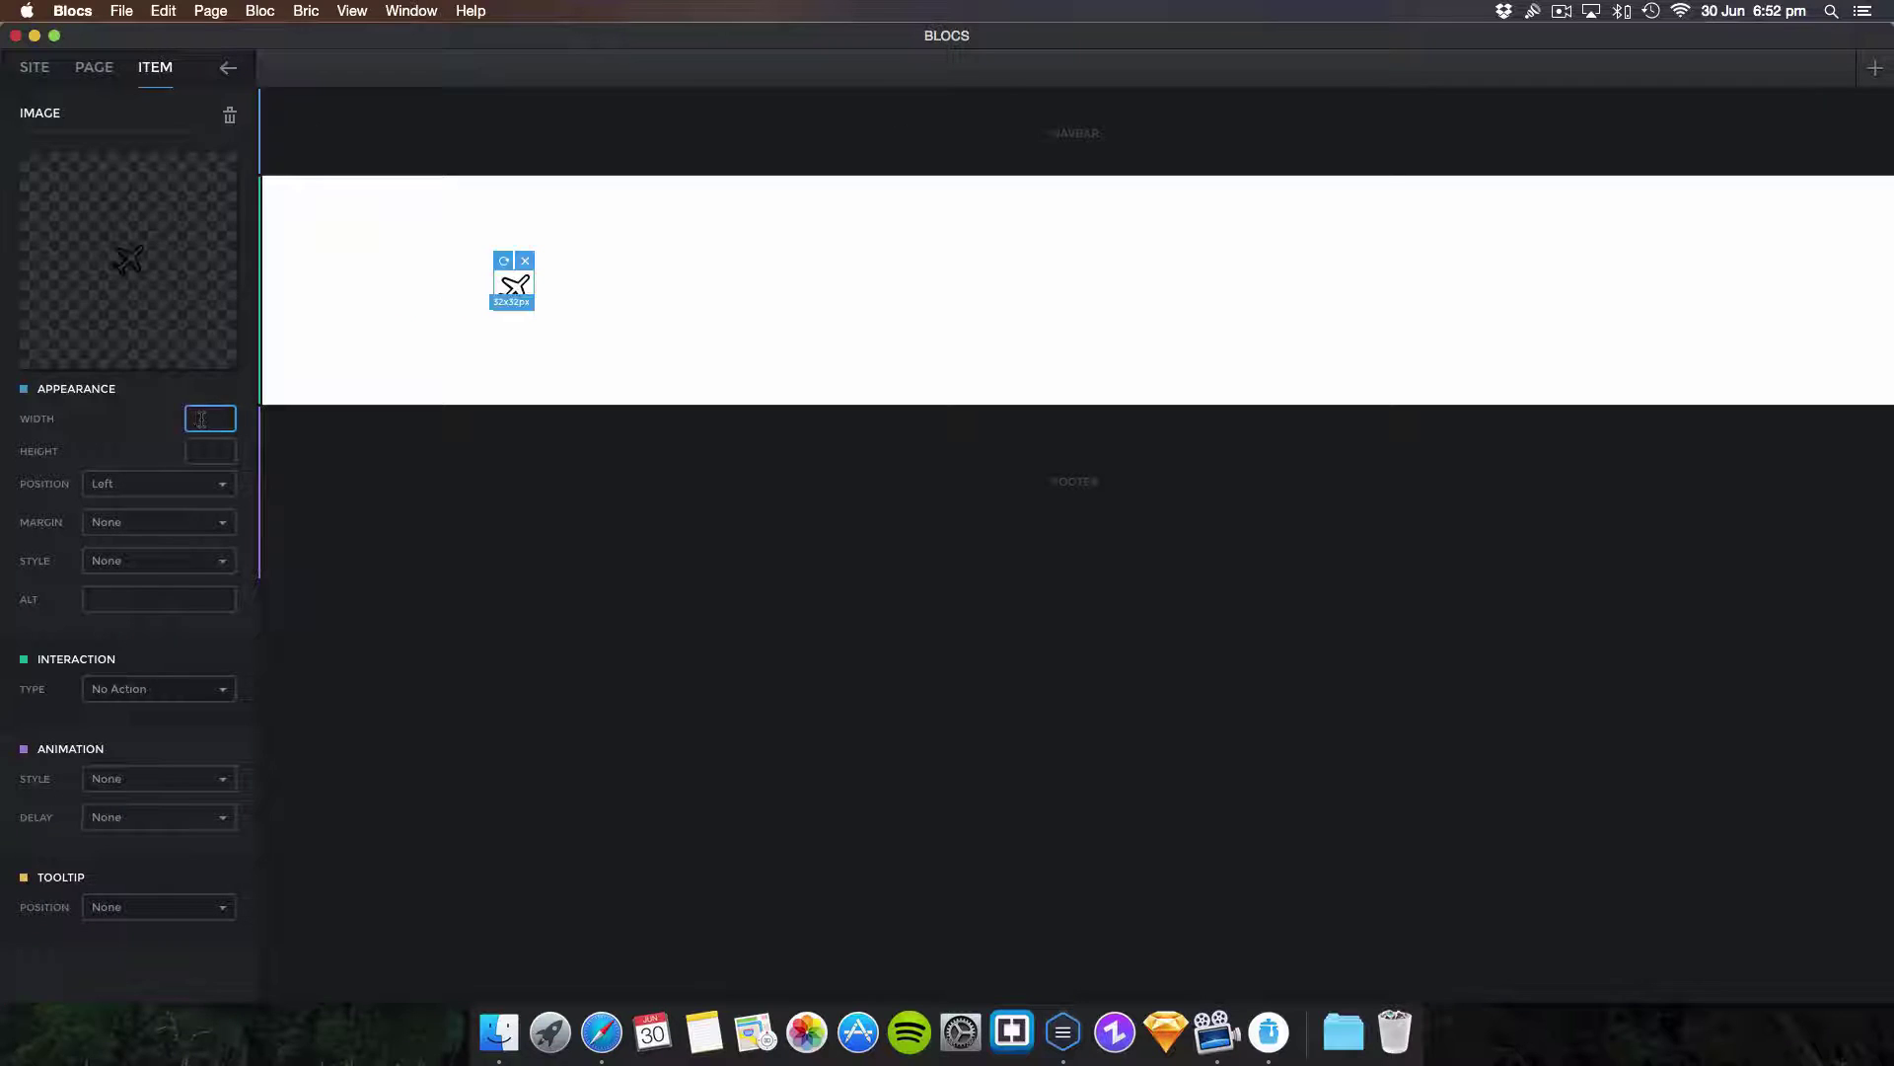
text(400)
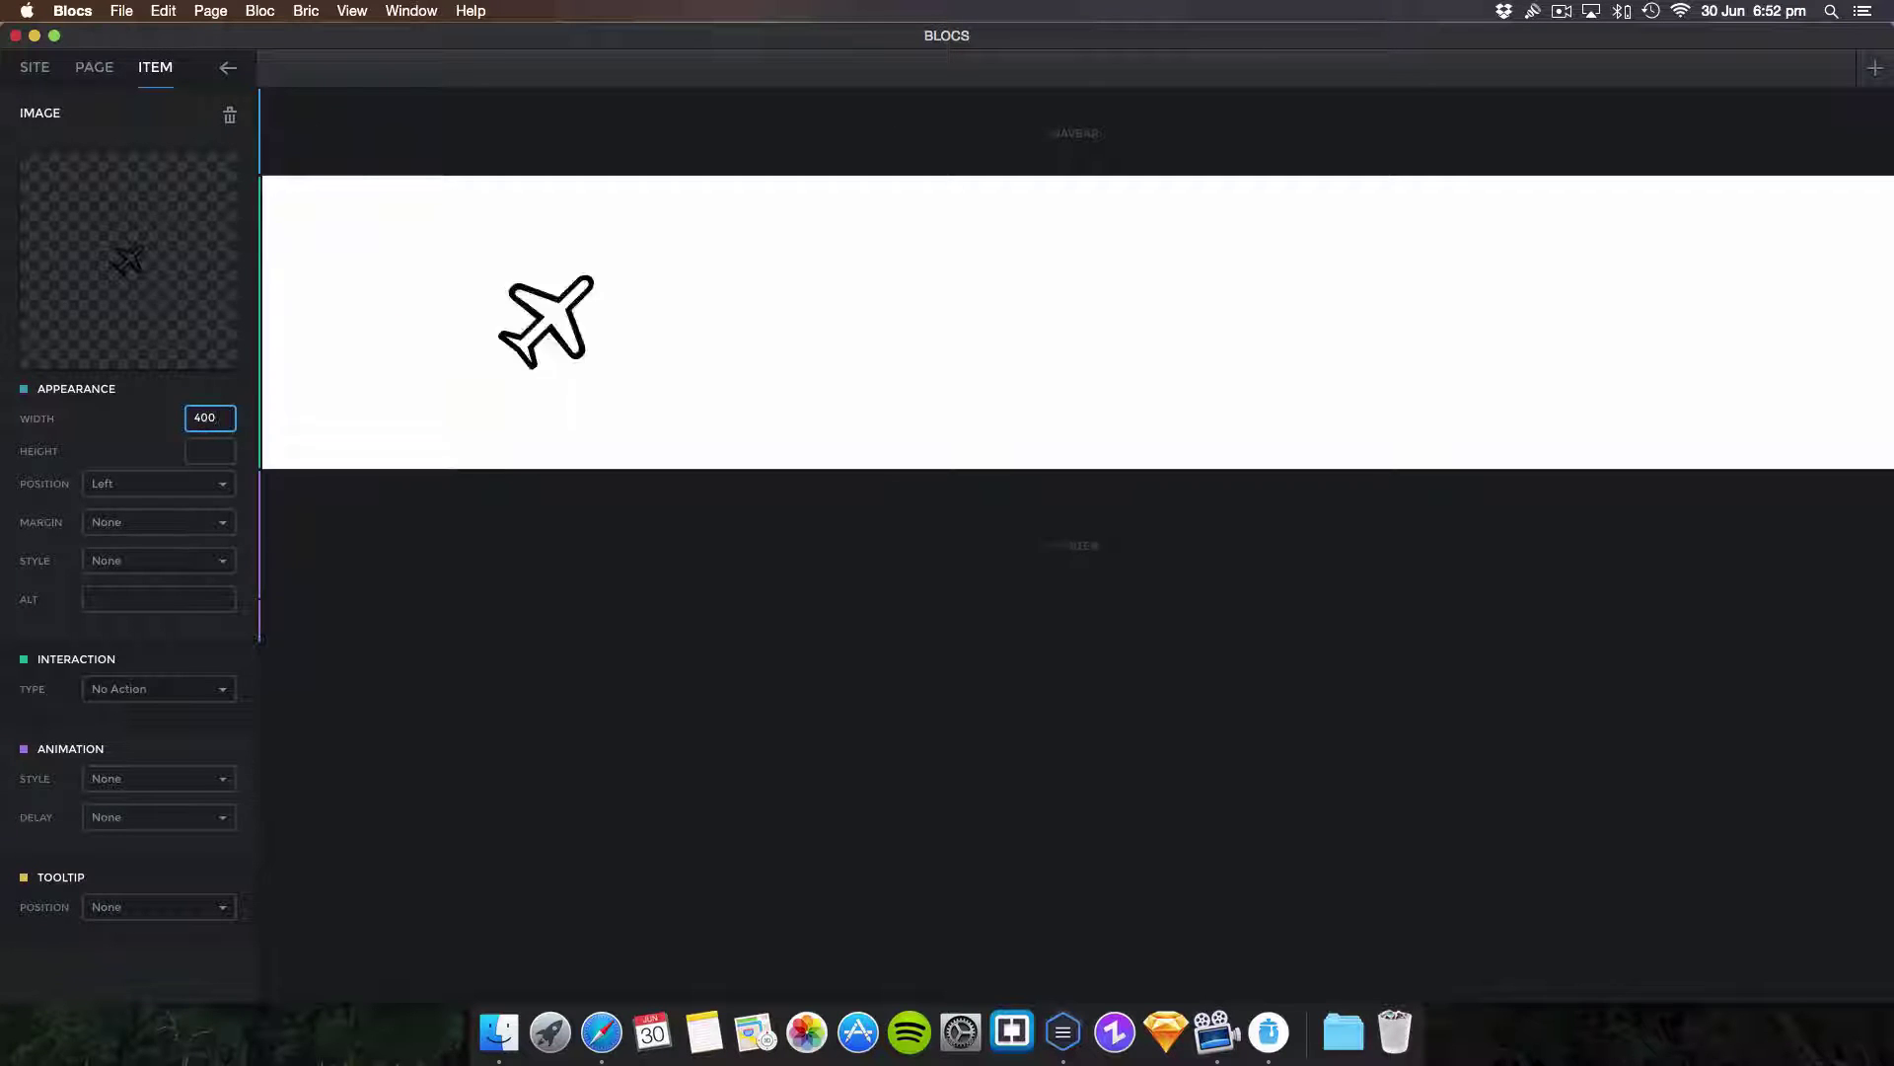
- Set the airplane image width to 400 px and centre it in its bloc
key(Return)
click(392, 384)
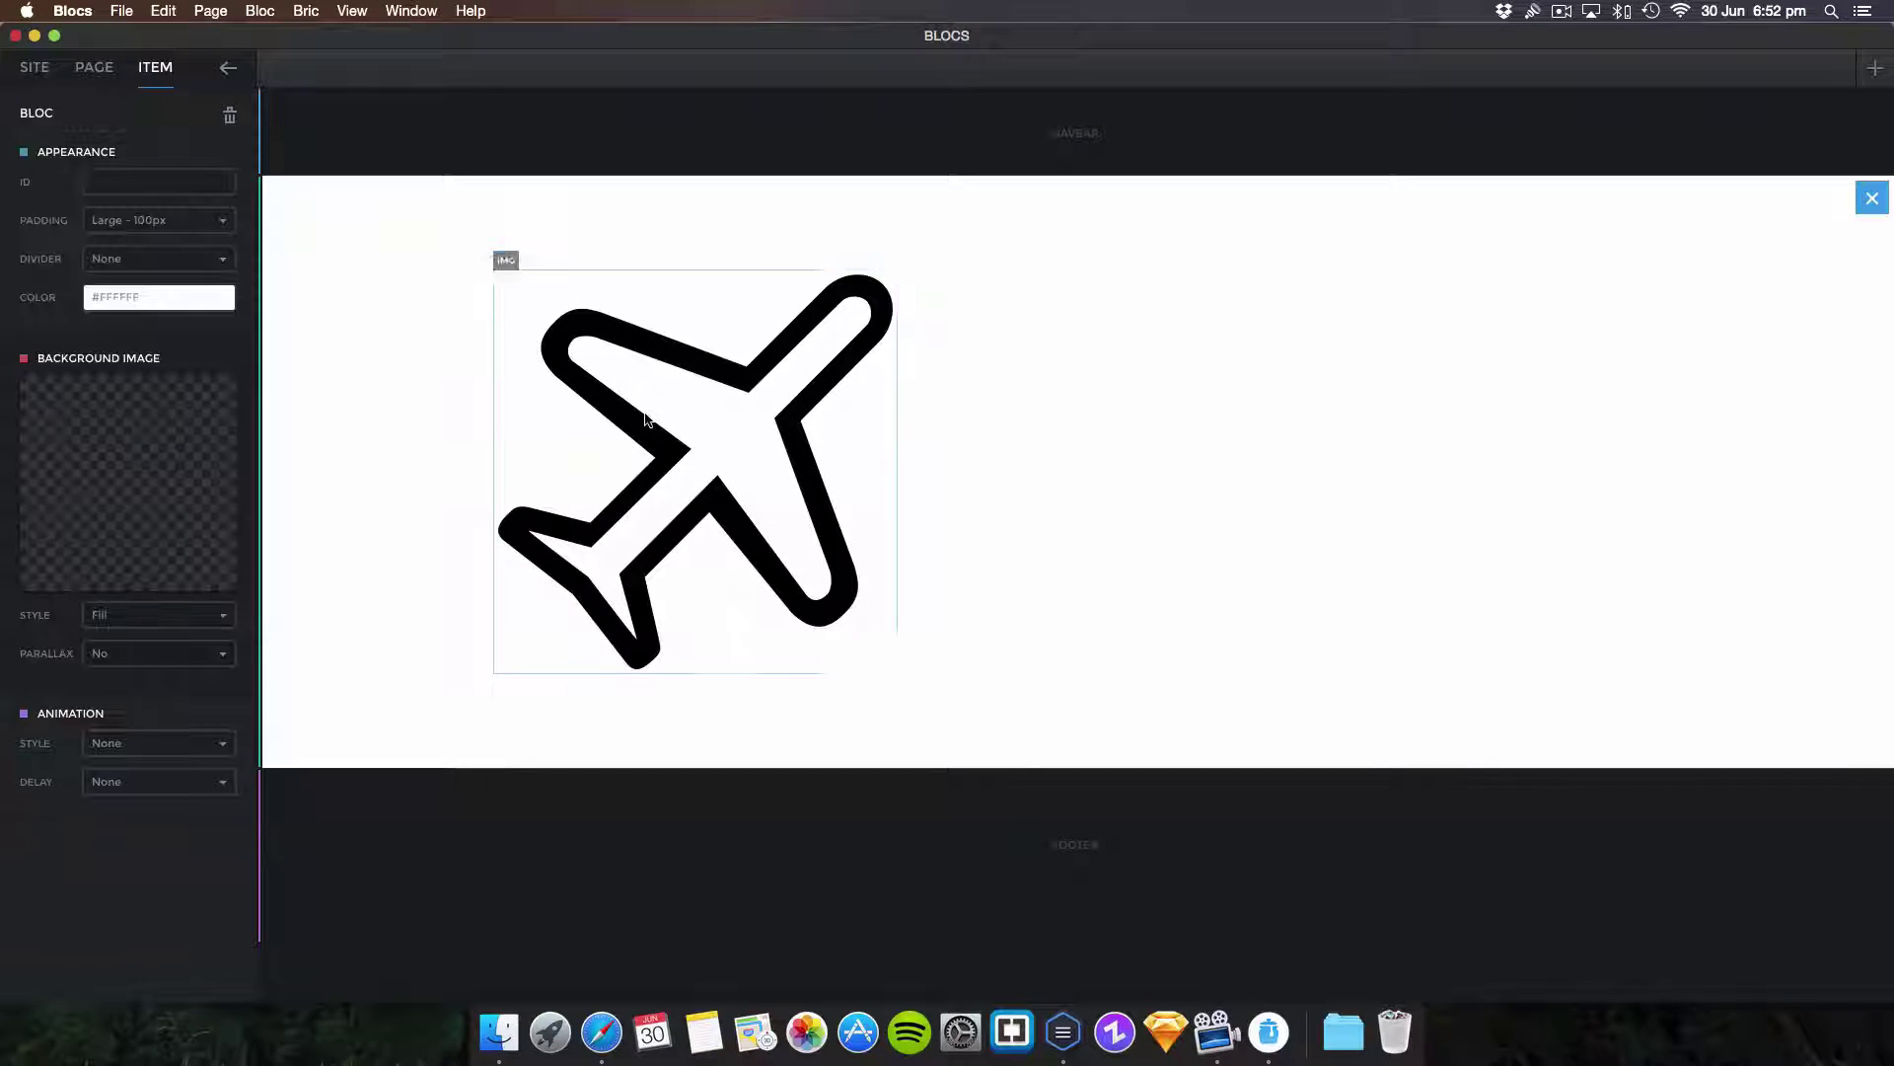
click(559, 386)
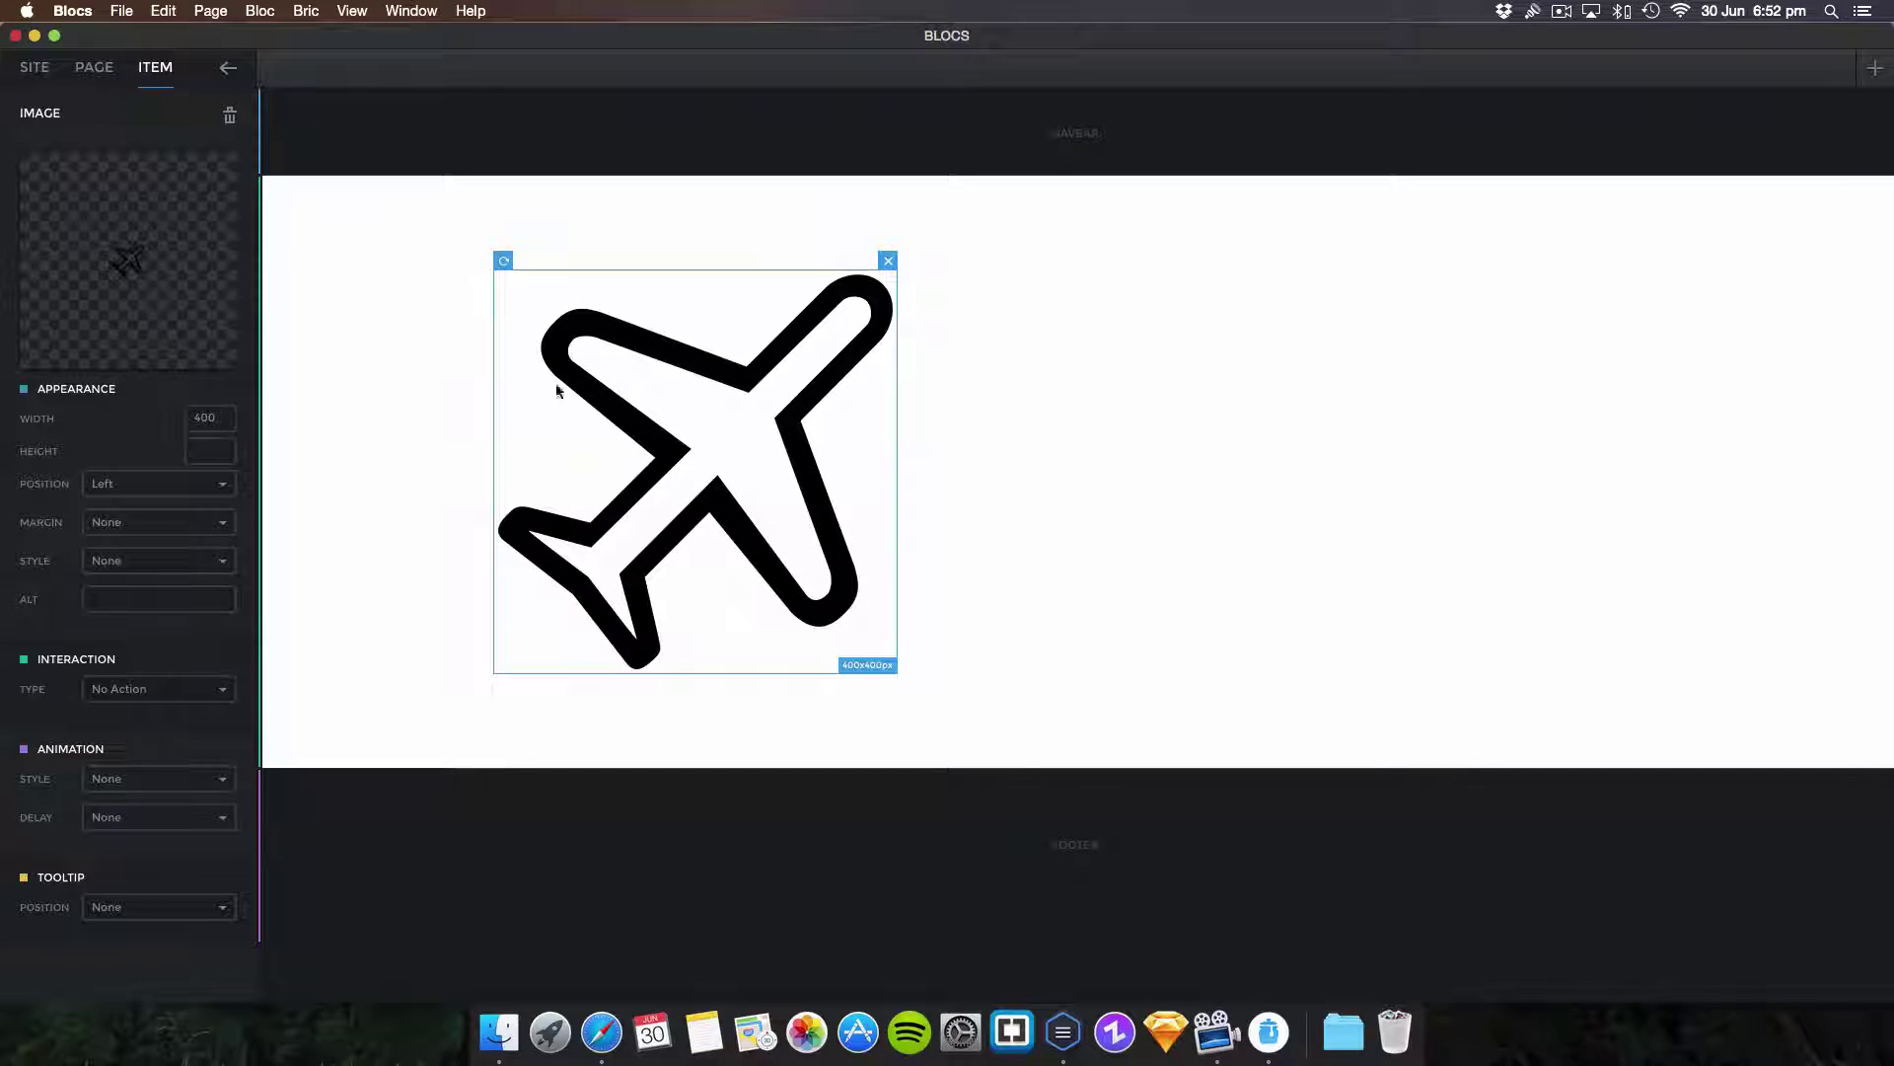
click(160, 482)
click(153, 528)
click(536, 461)
click(1093, 464)
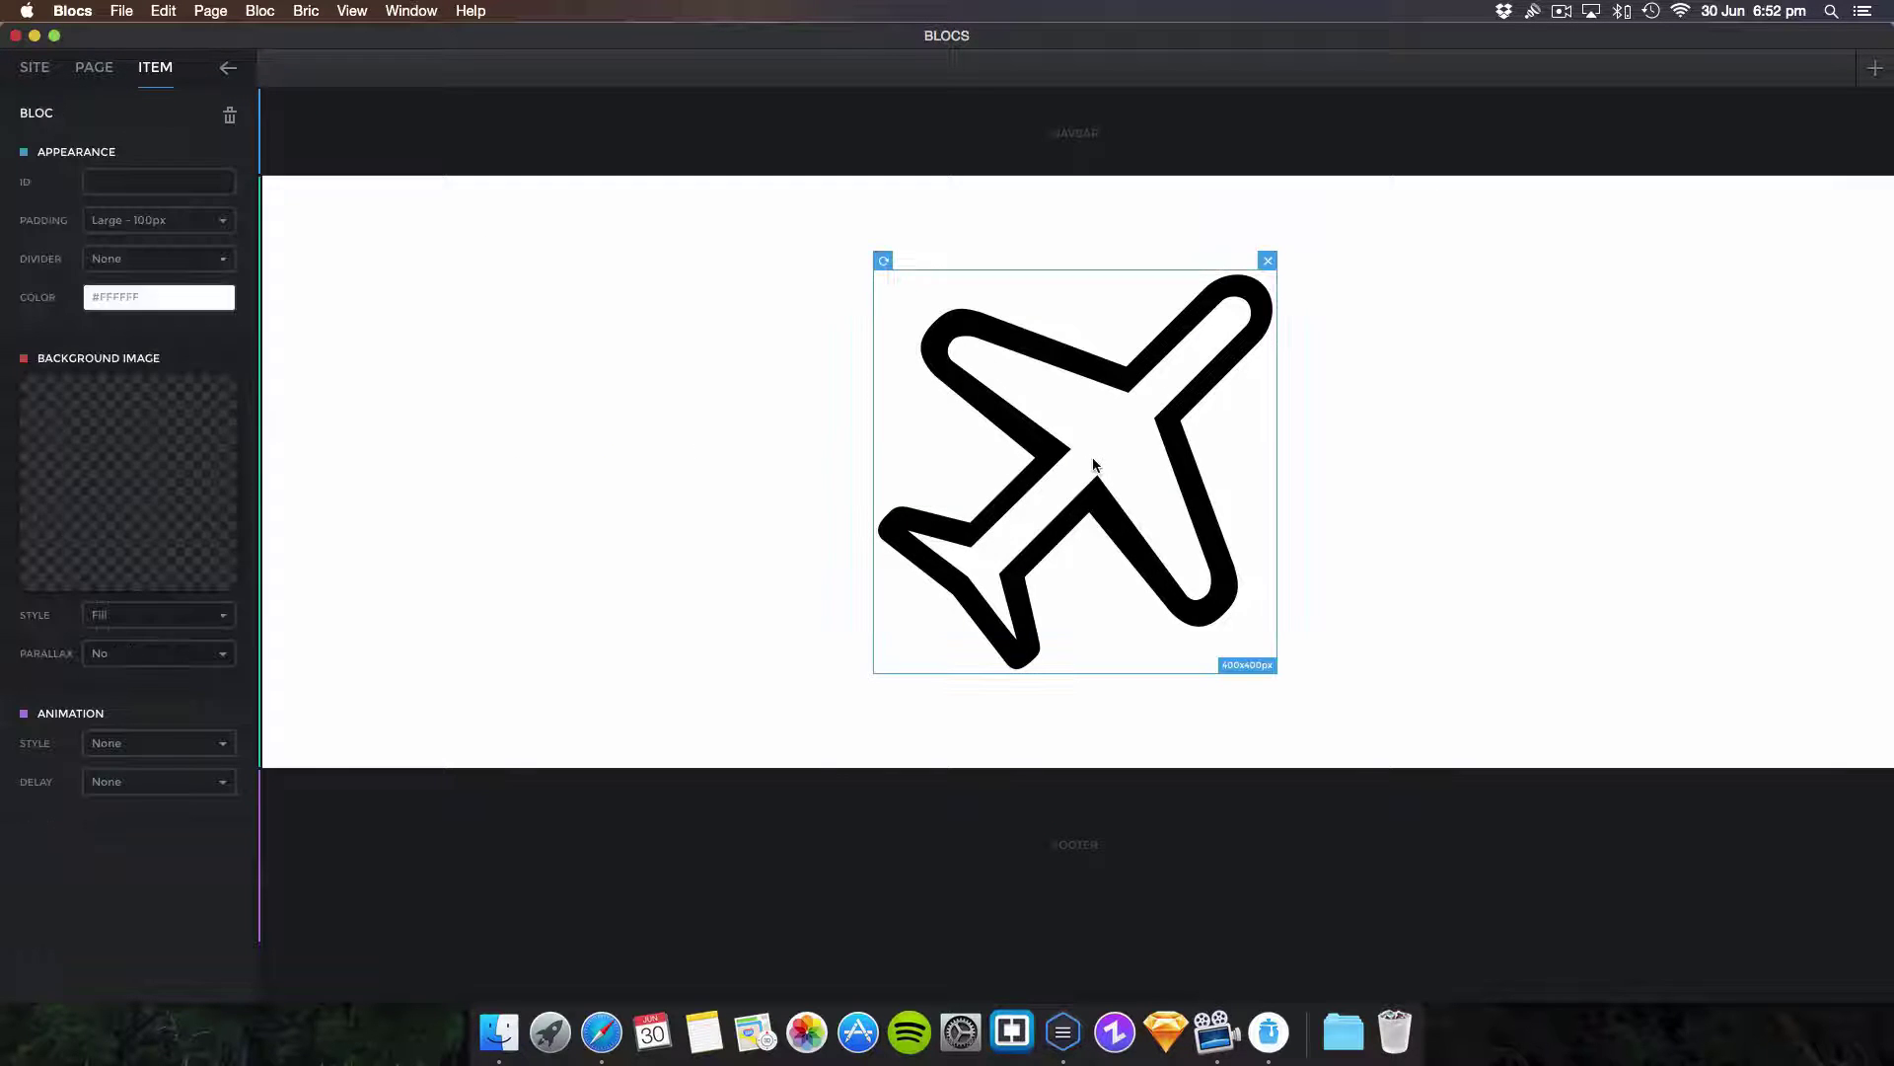
- Bring IconJar to the front and enlarge its window to show the Demo Set grid
click(1271, 1032)
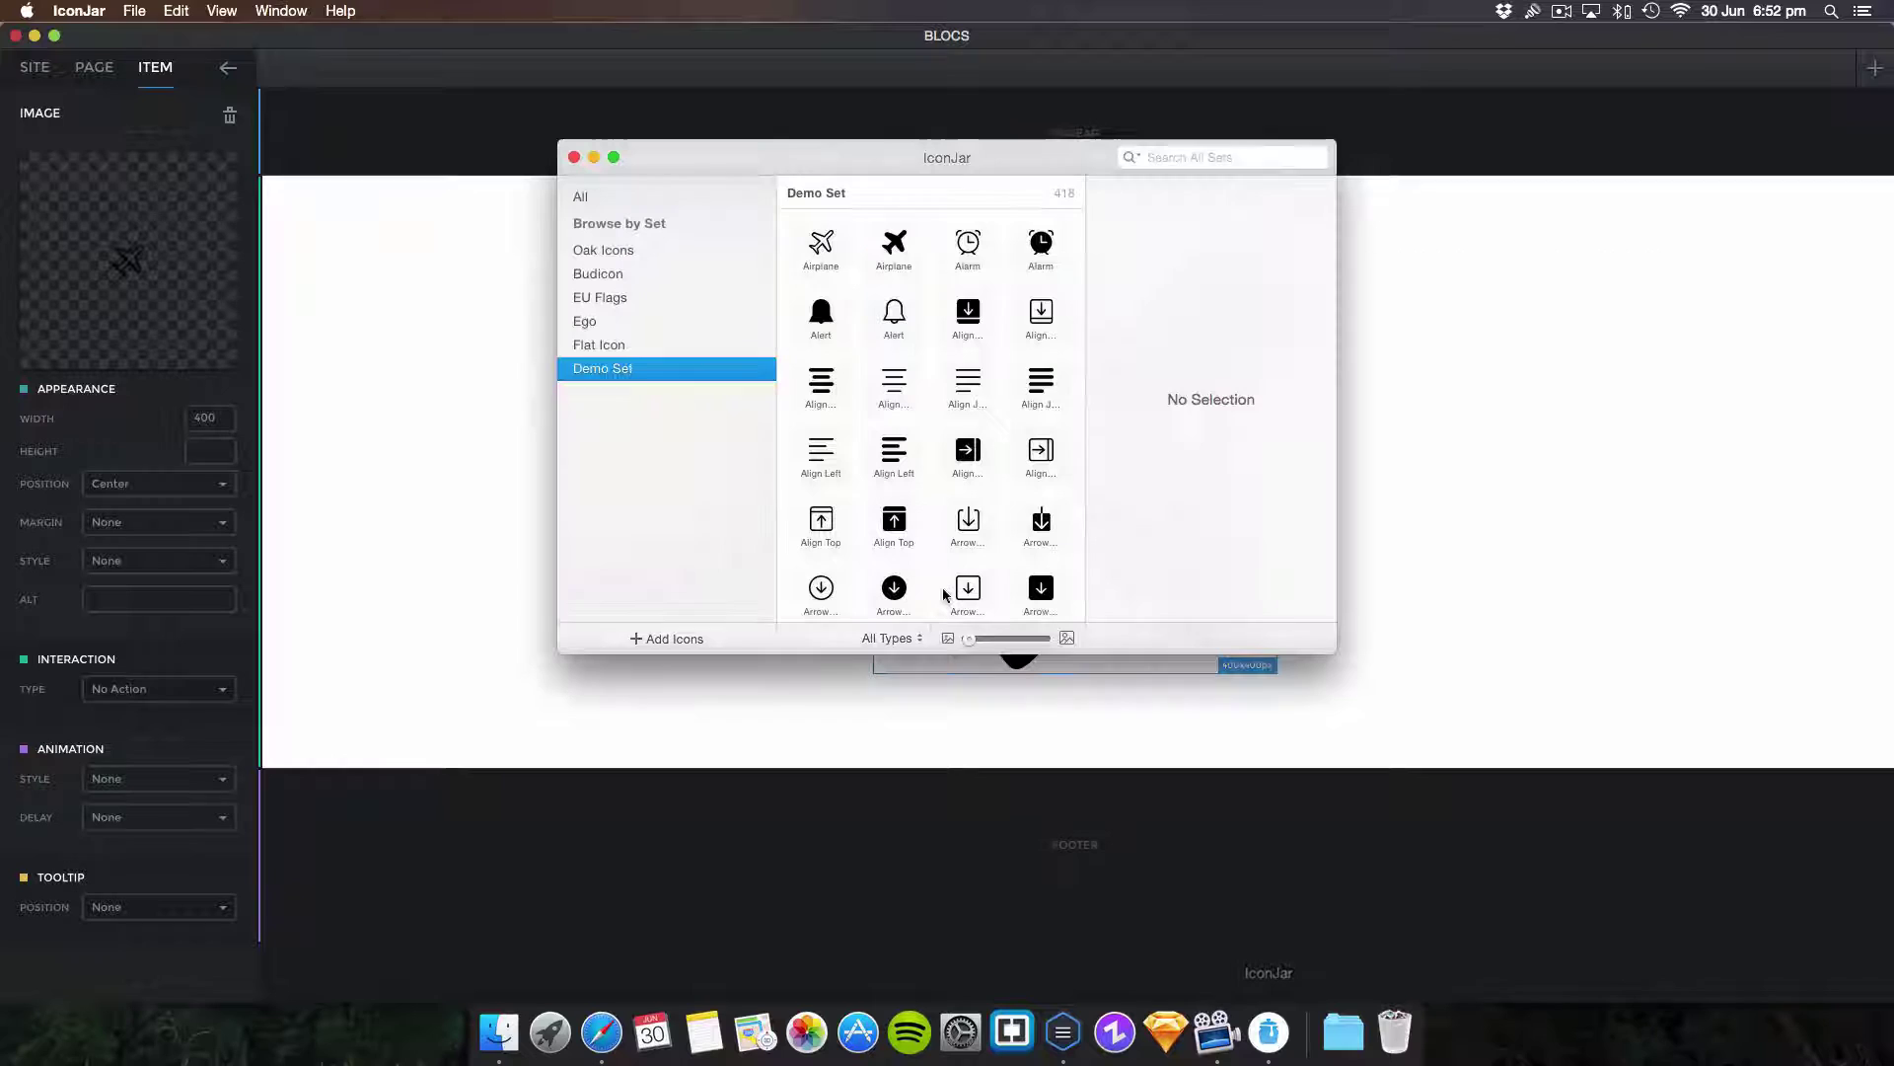
scroll(966, 389, down, 2)
scroll(967, 388, down, 2)
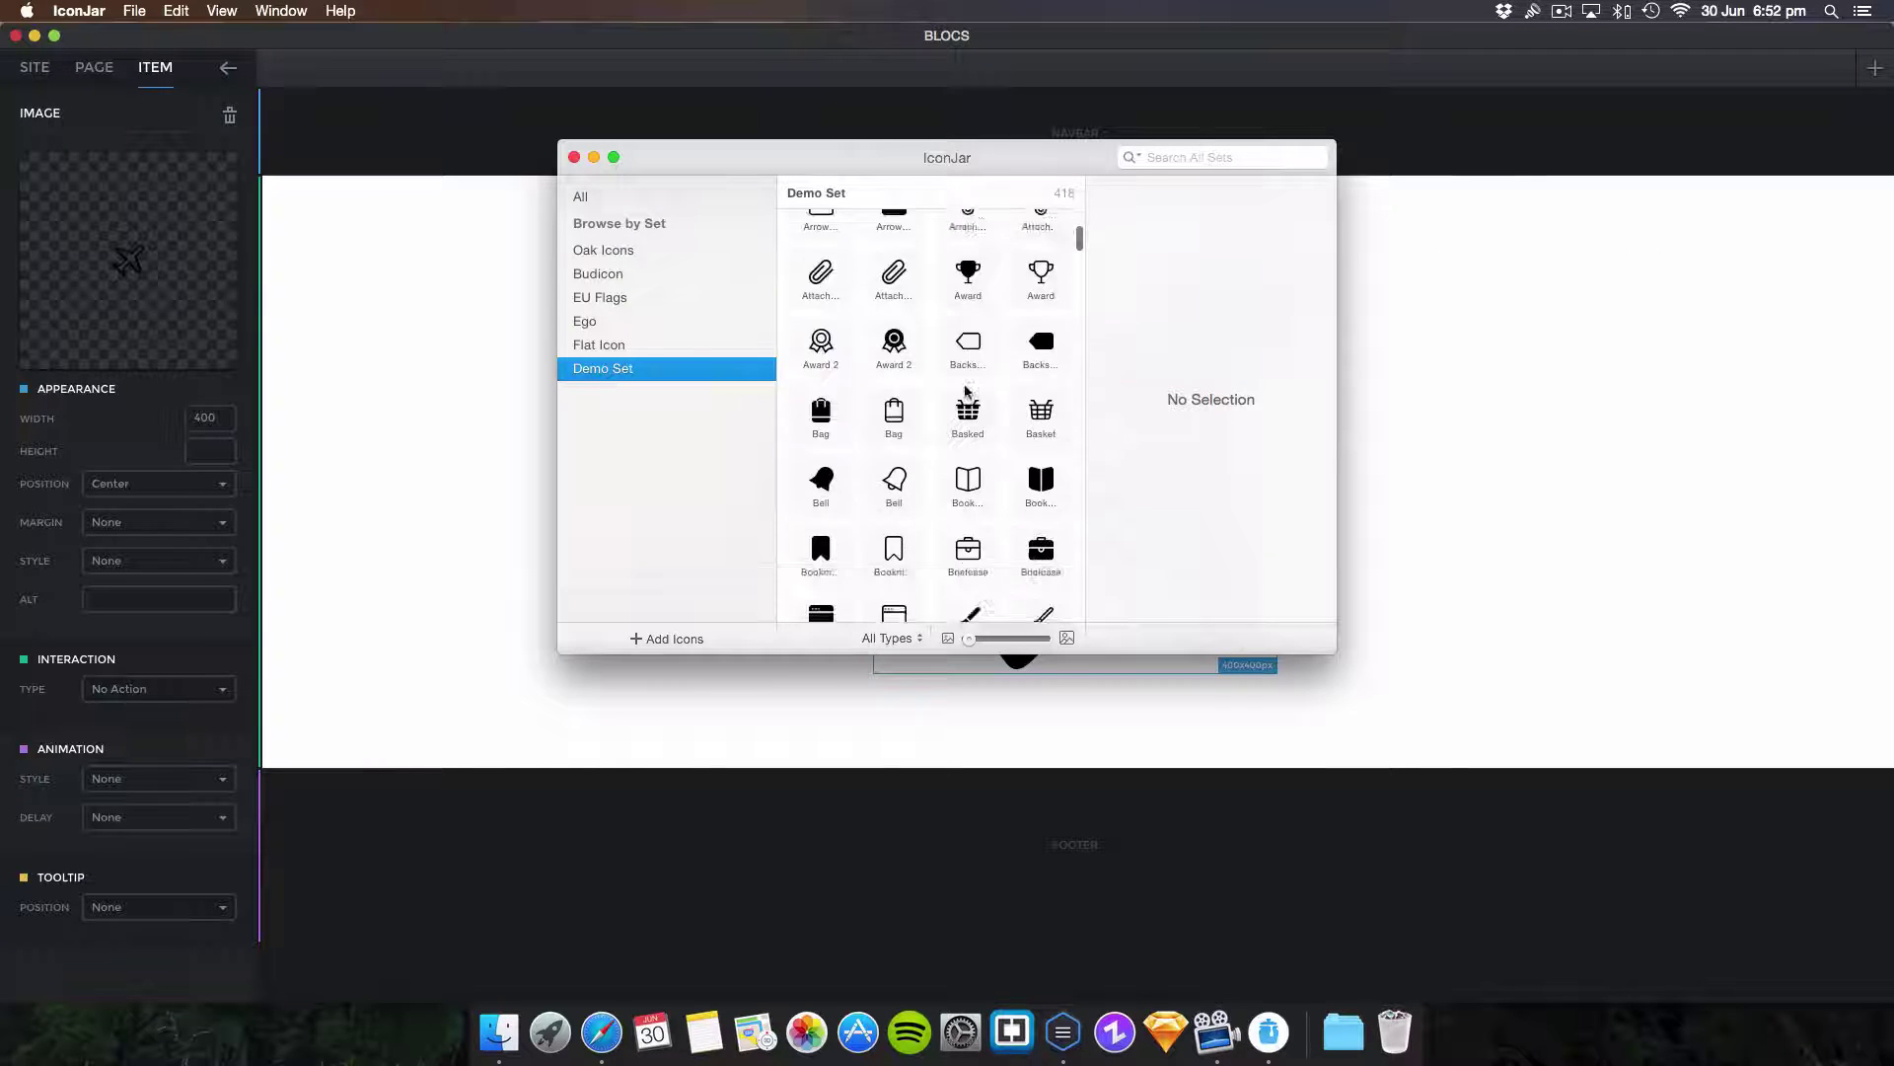
click(614, 157)
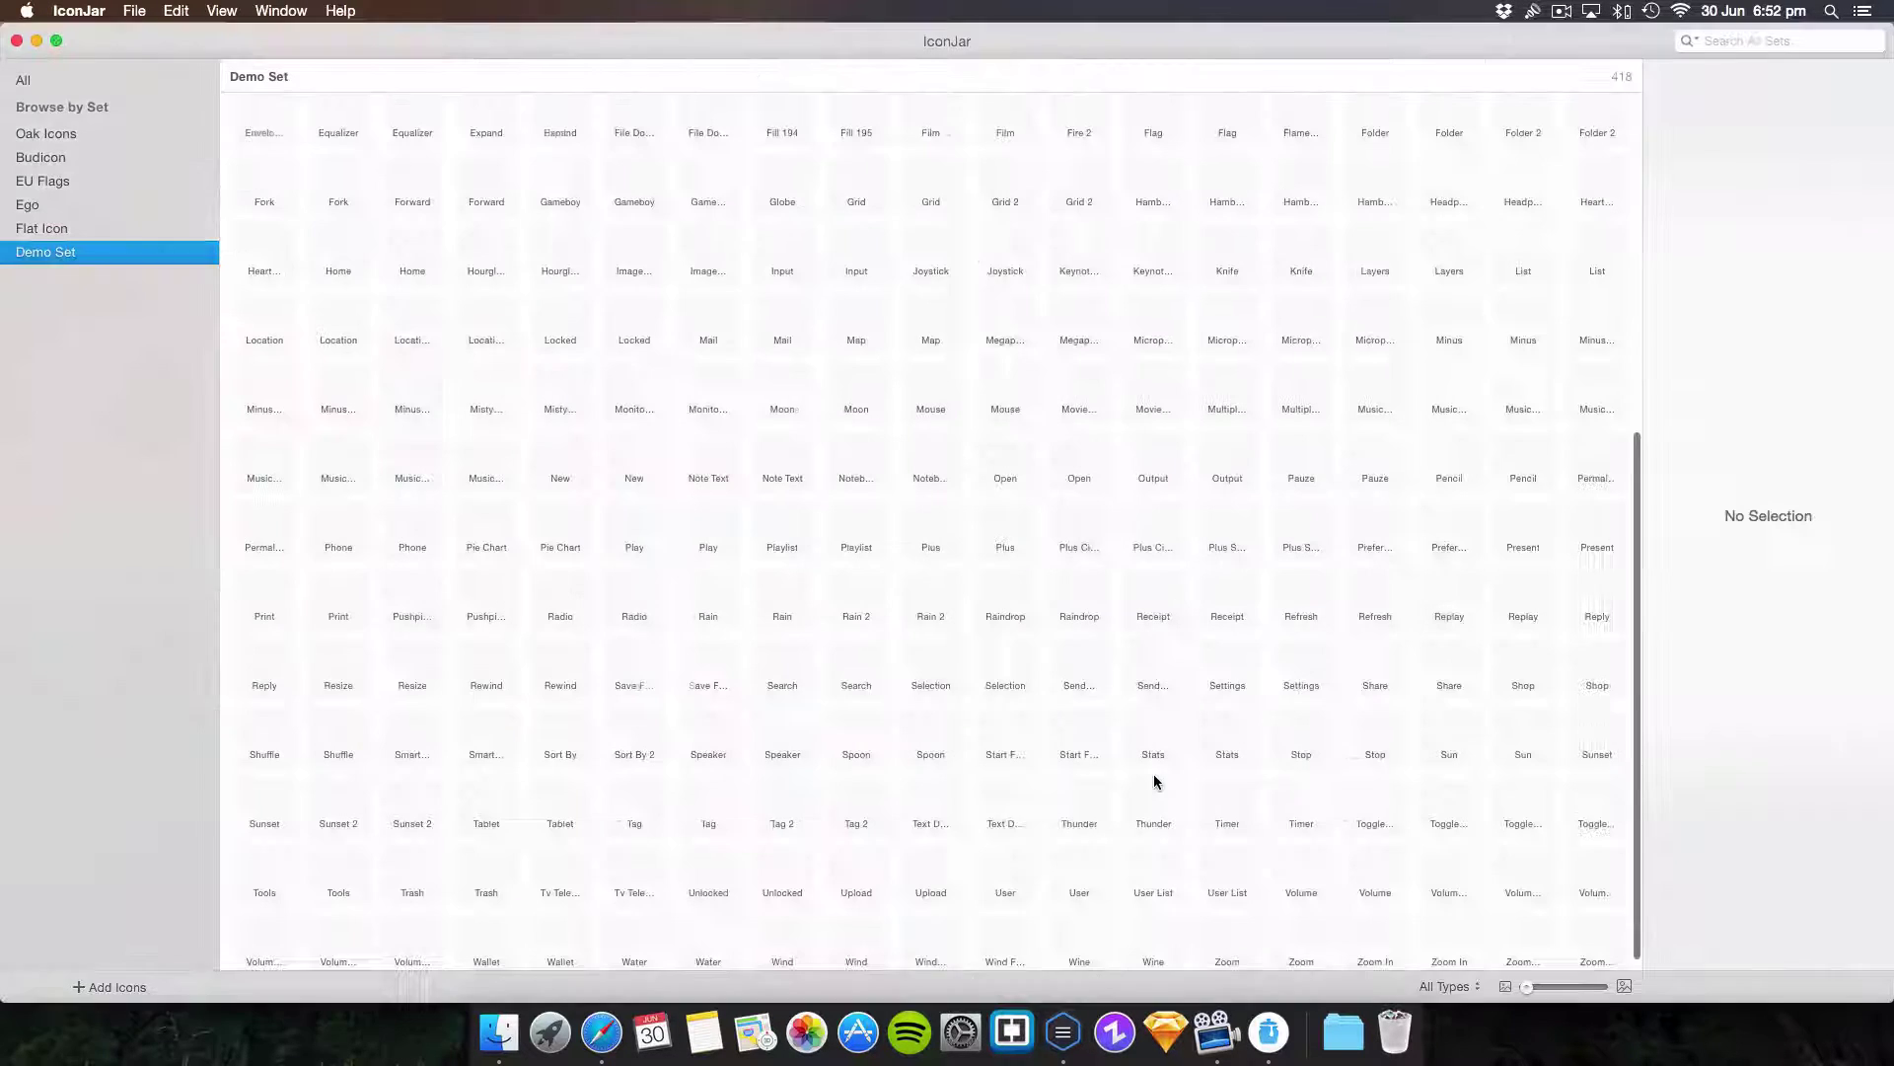
scroll(1352, 774, down, 1)
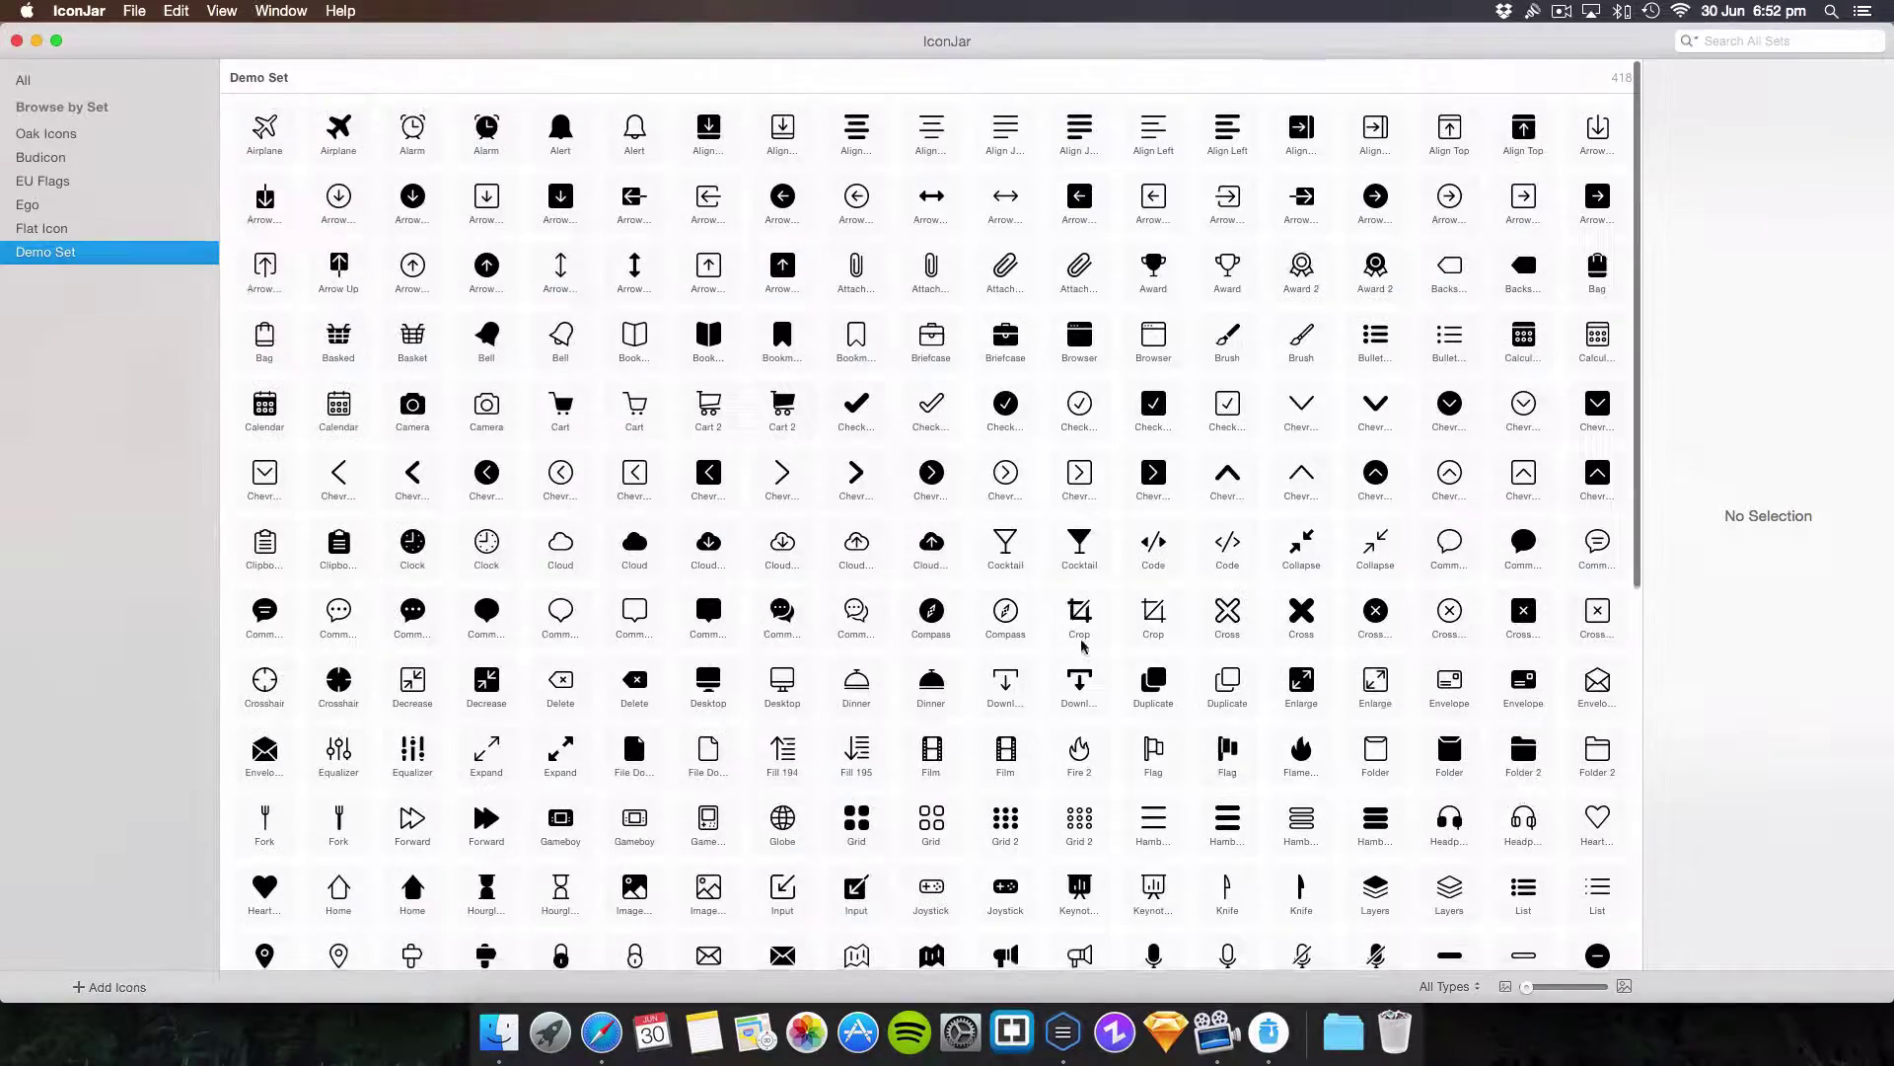
scroll(1259, 710, down, 5)
scroll(1154, 622, down, 4)
scroll(1032, 548, up, 4)
scroll(1032, 549, up, 3)
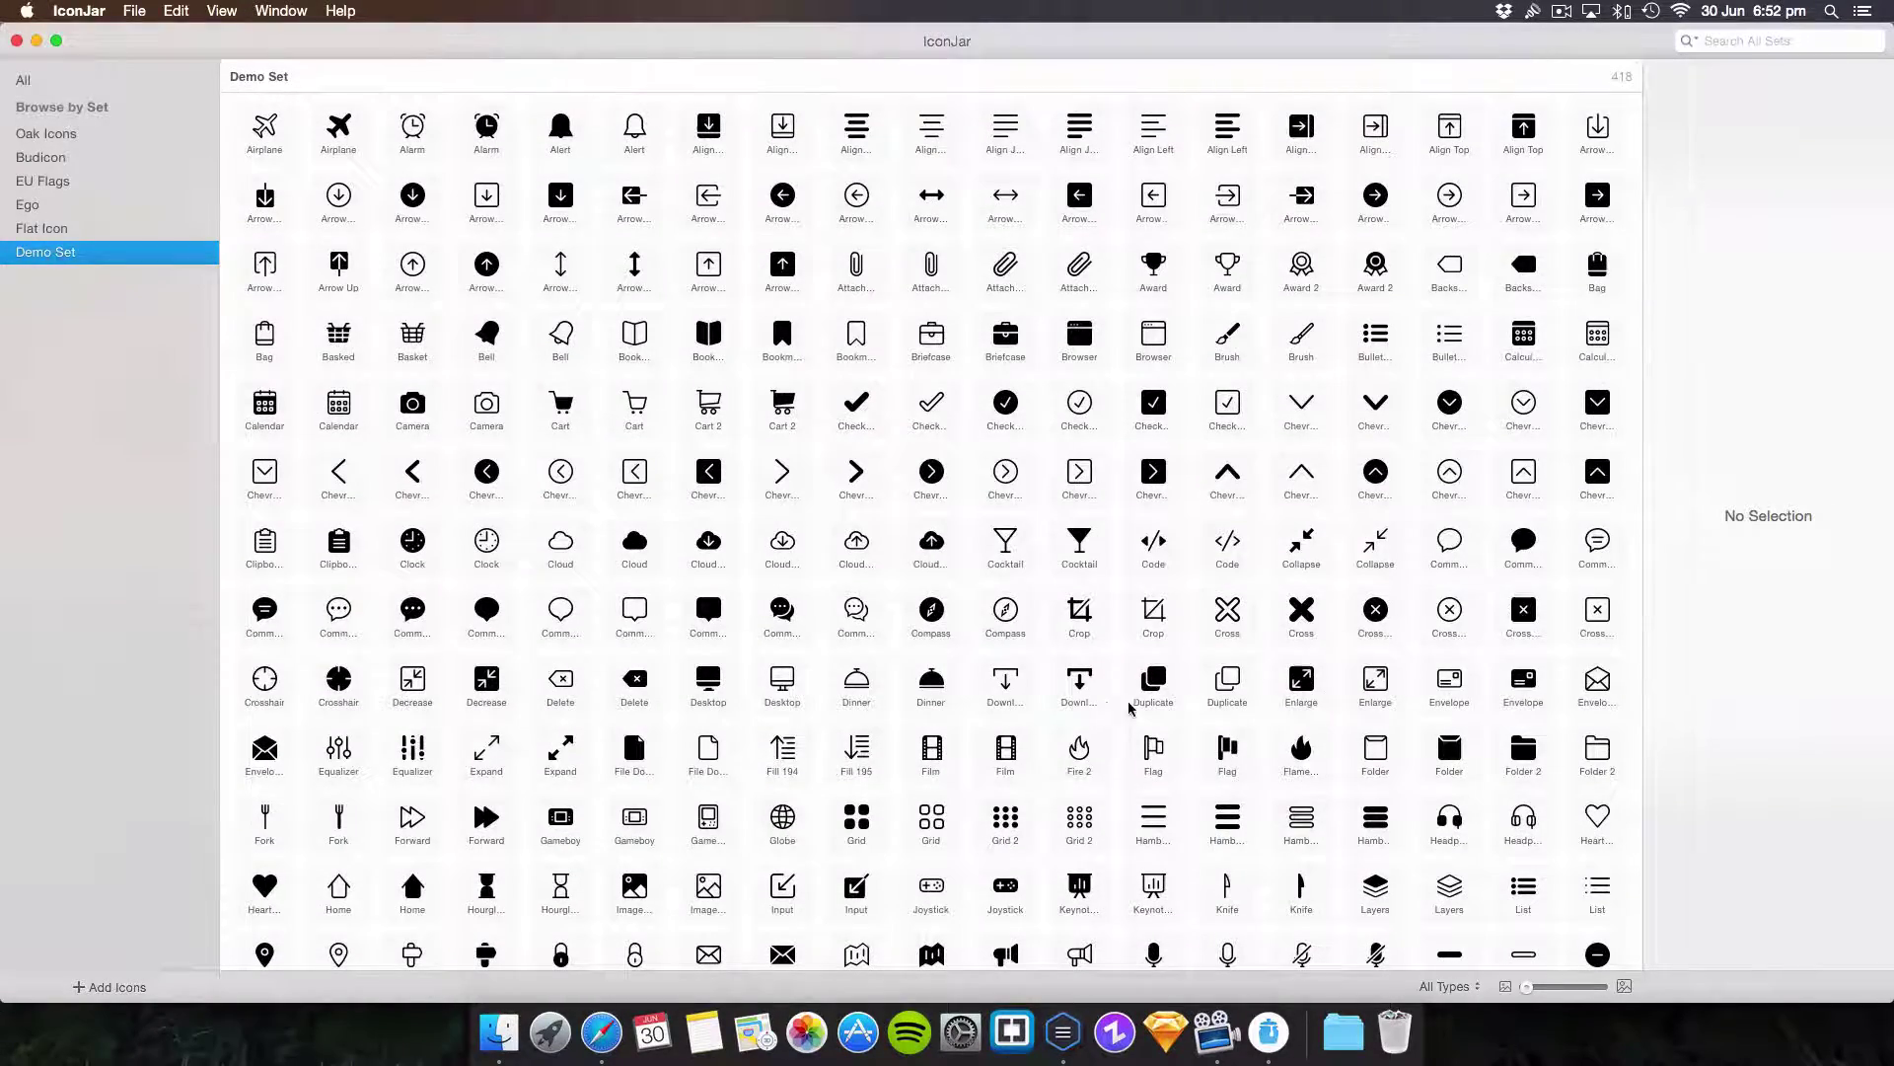
scroll(771, 592, up, 1)
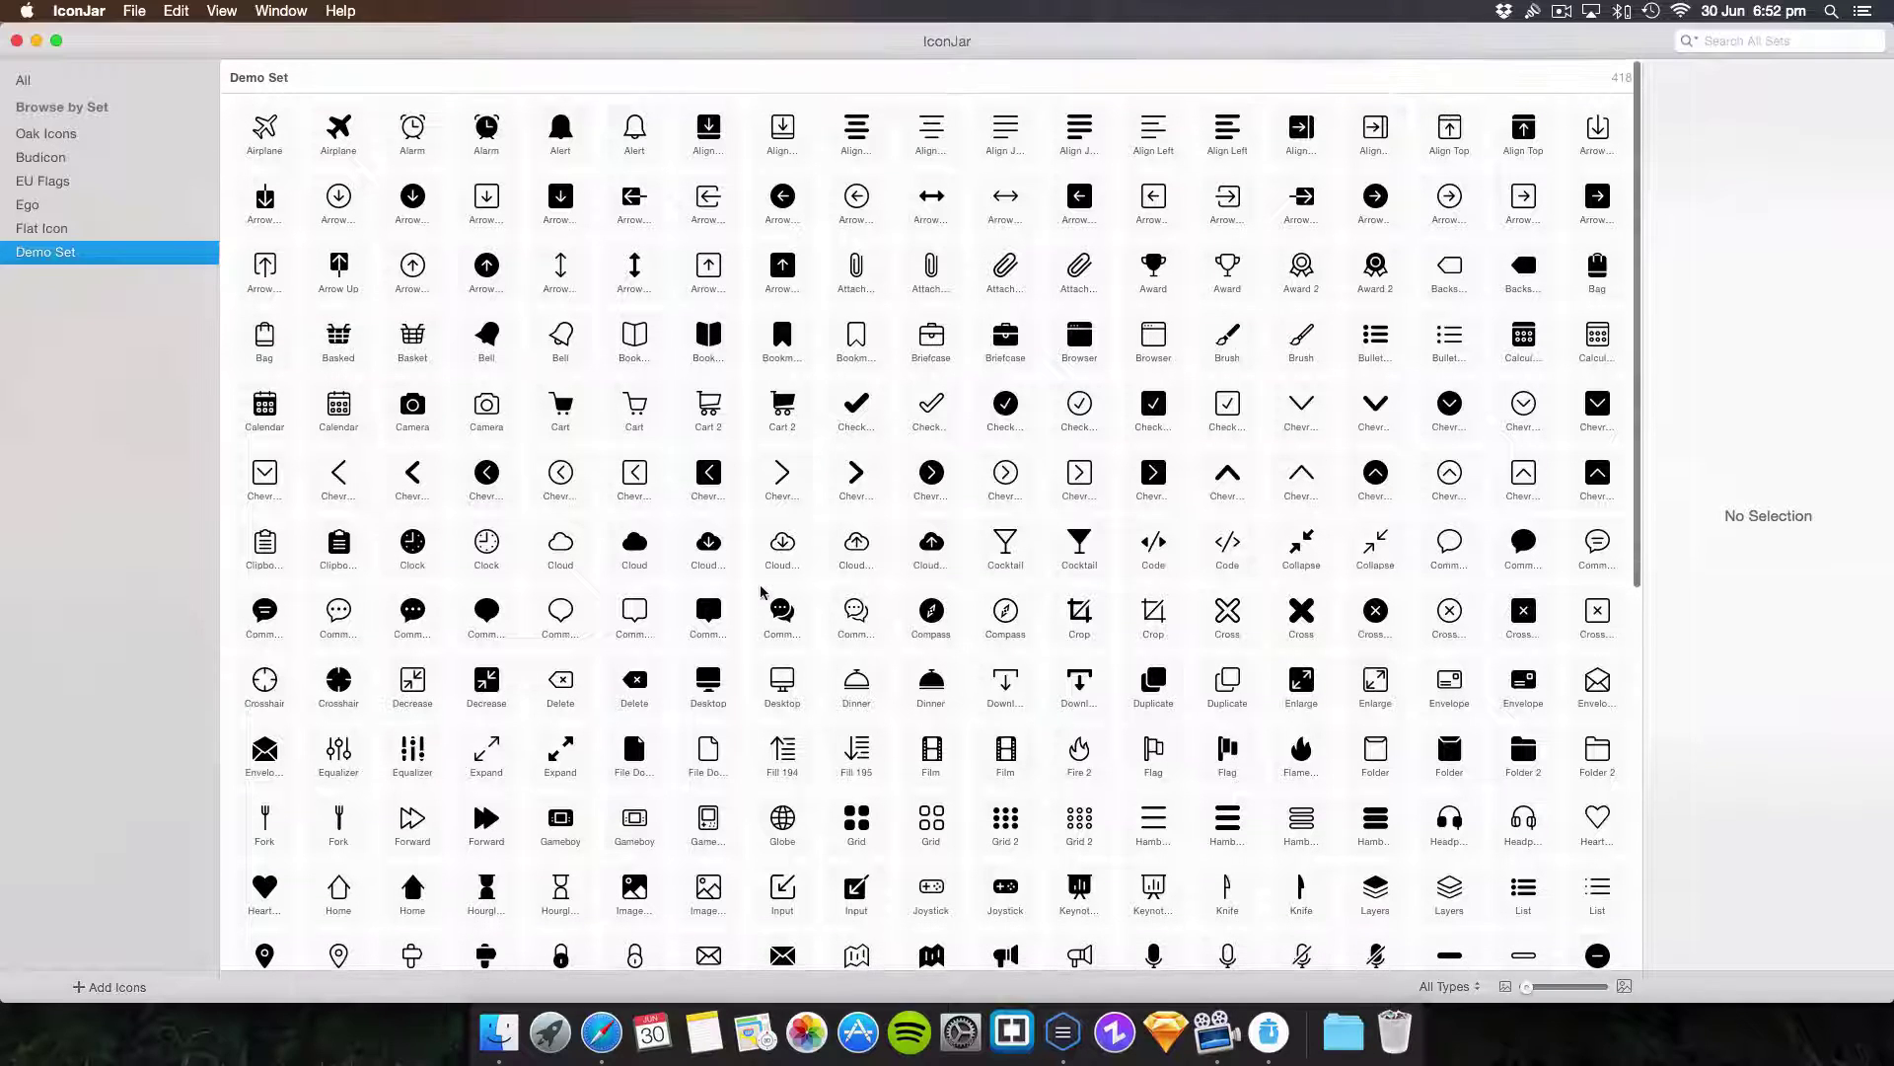
- Open the geticonjar.com Freebies page in Safari and view listing pages 2 and 1
click(598, 1033)
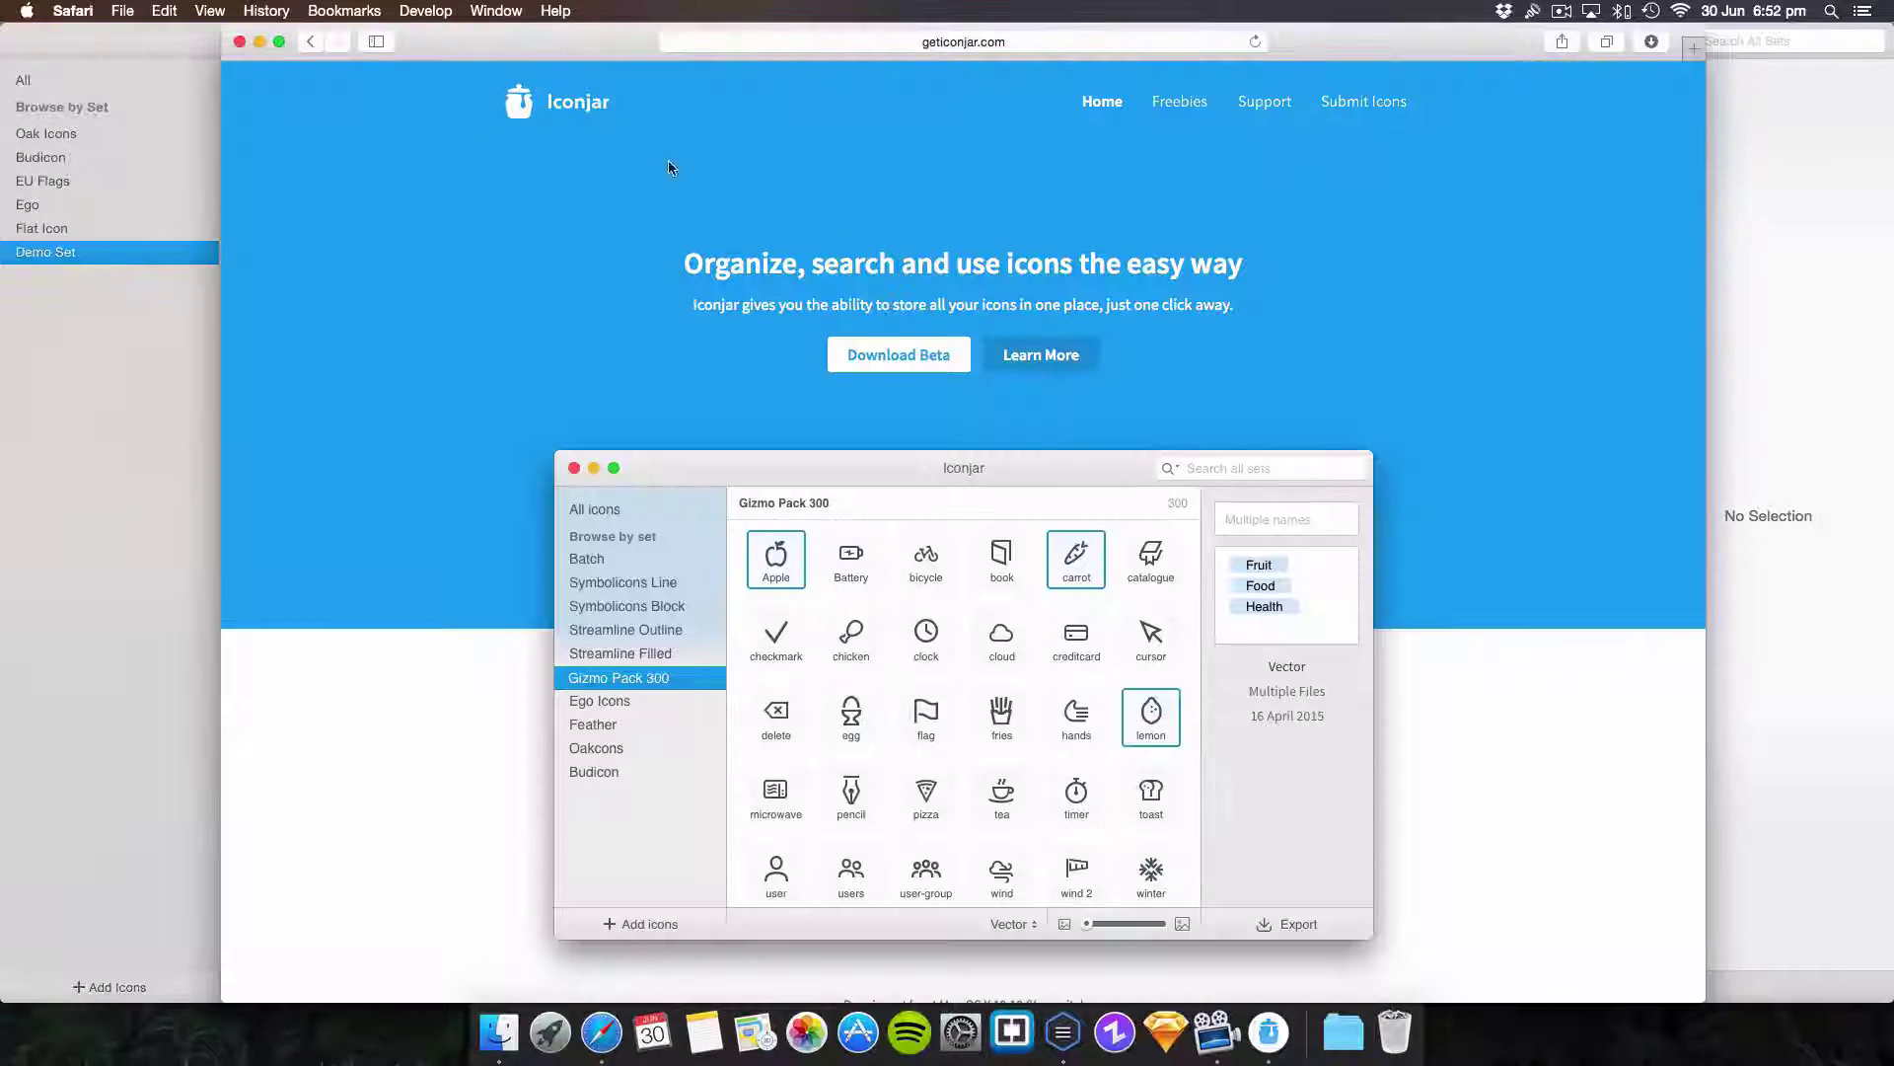
click(1188, 103)
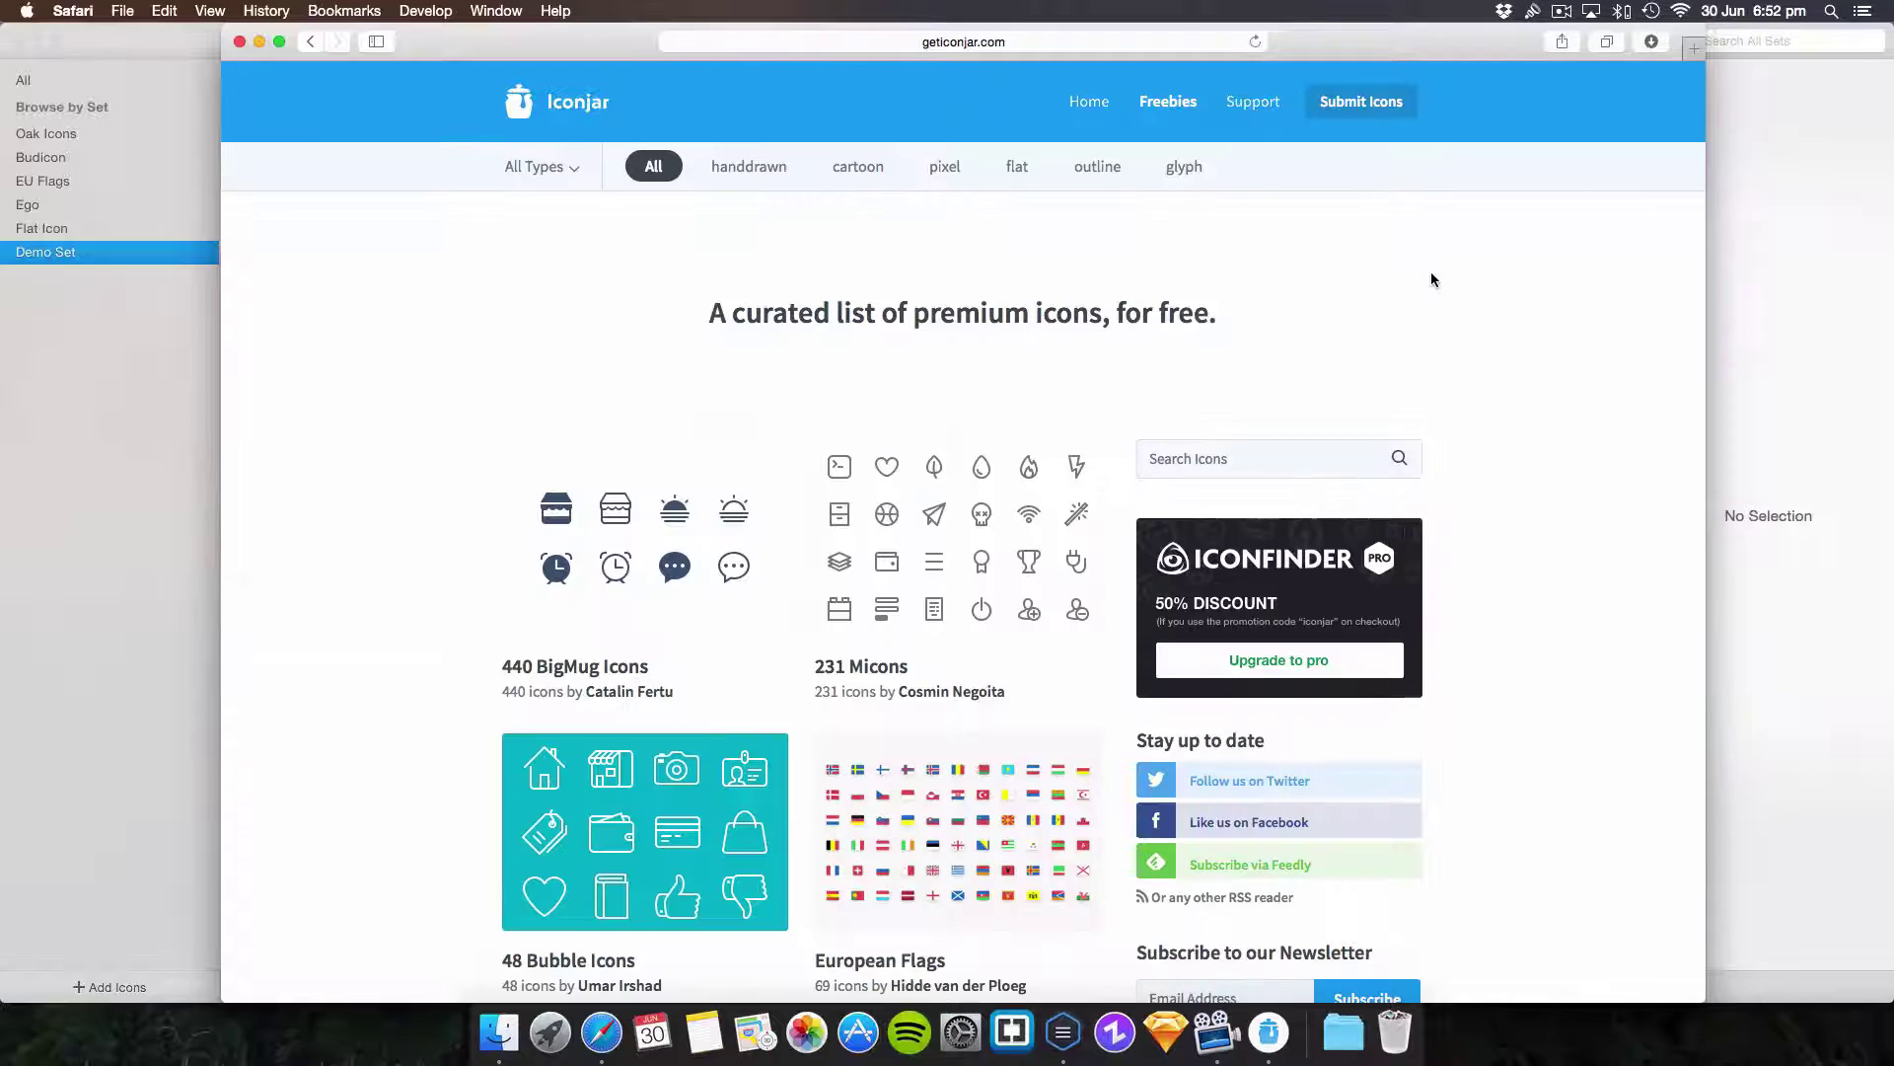
scroll(1431, 274, down, 5)
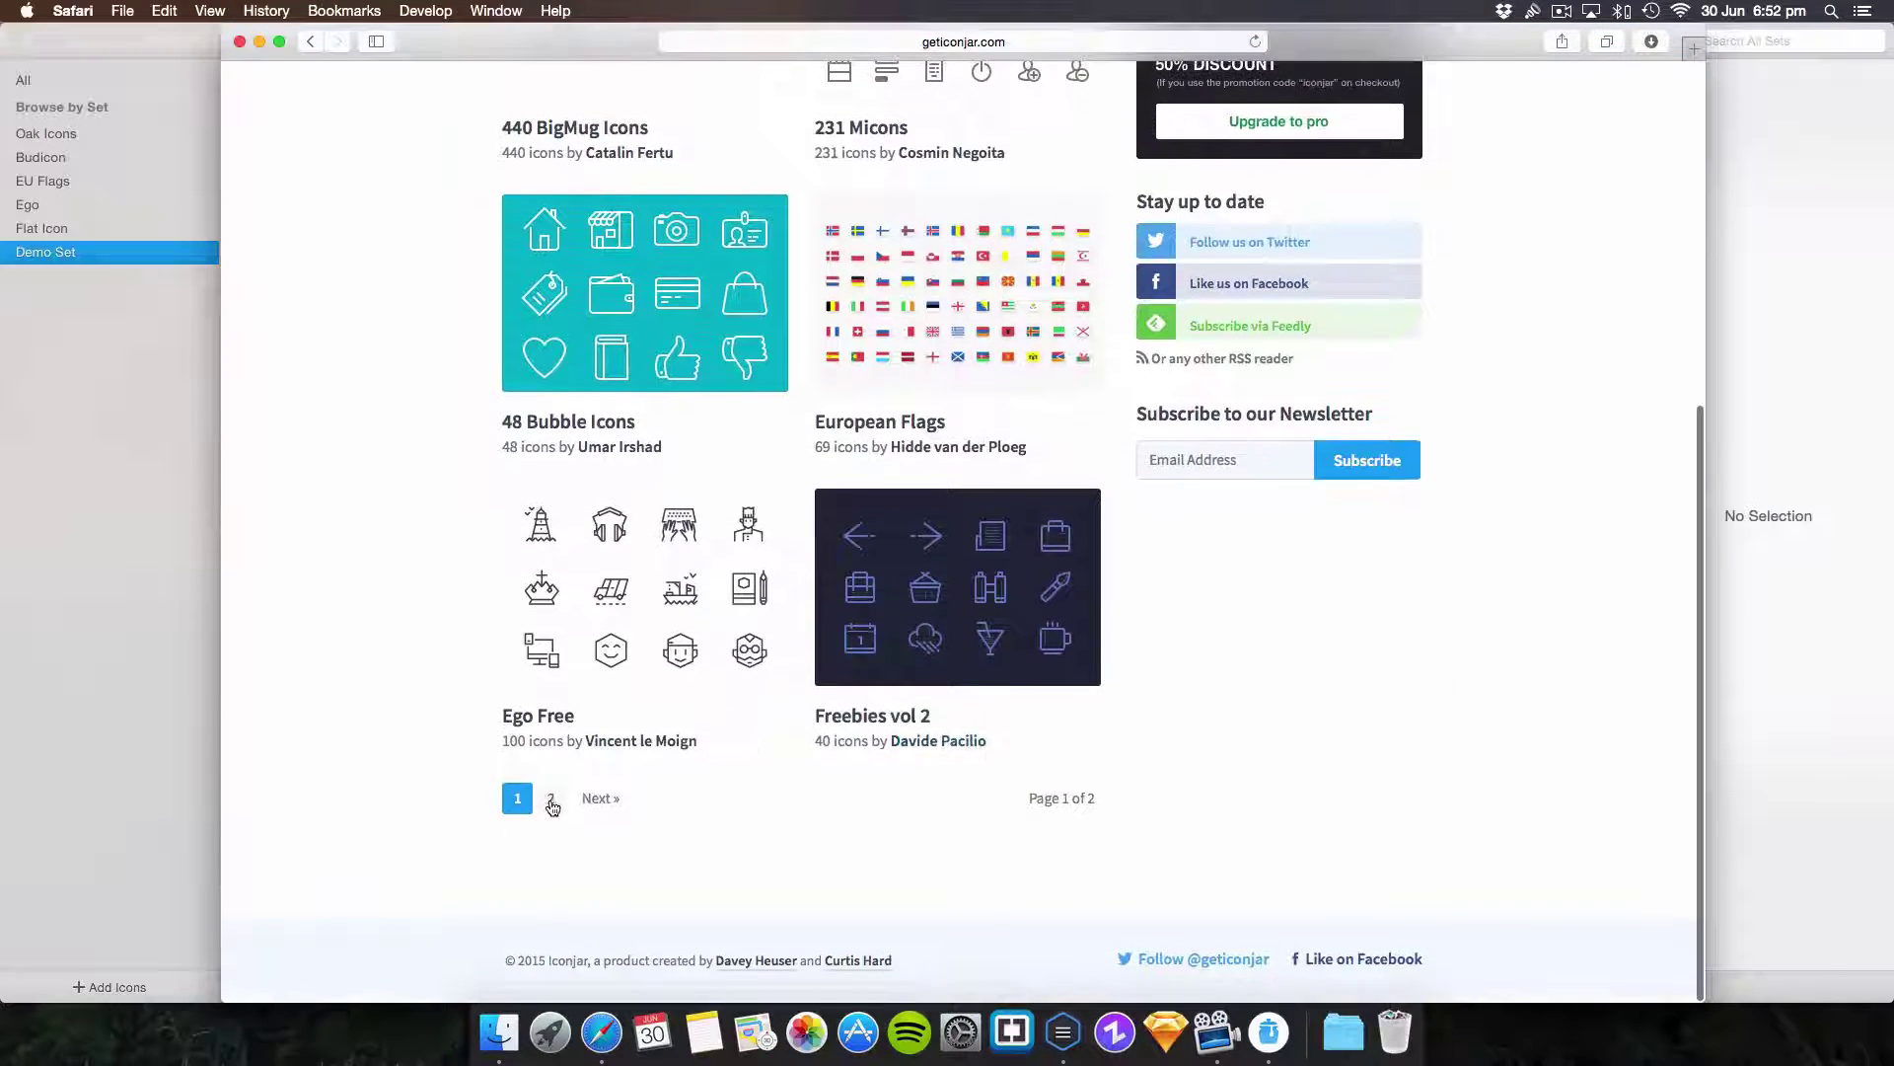
click(551, 797)
scroll(437, 444, down, 2)
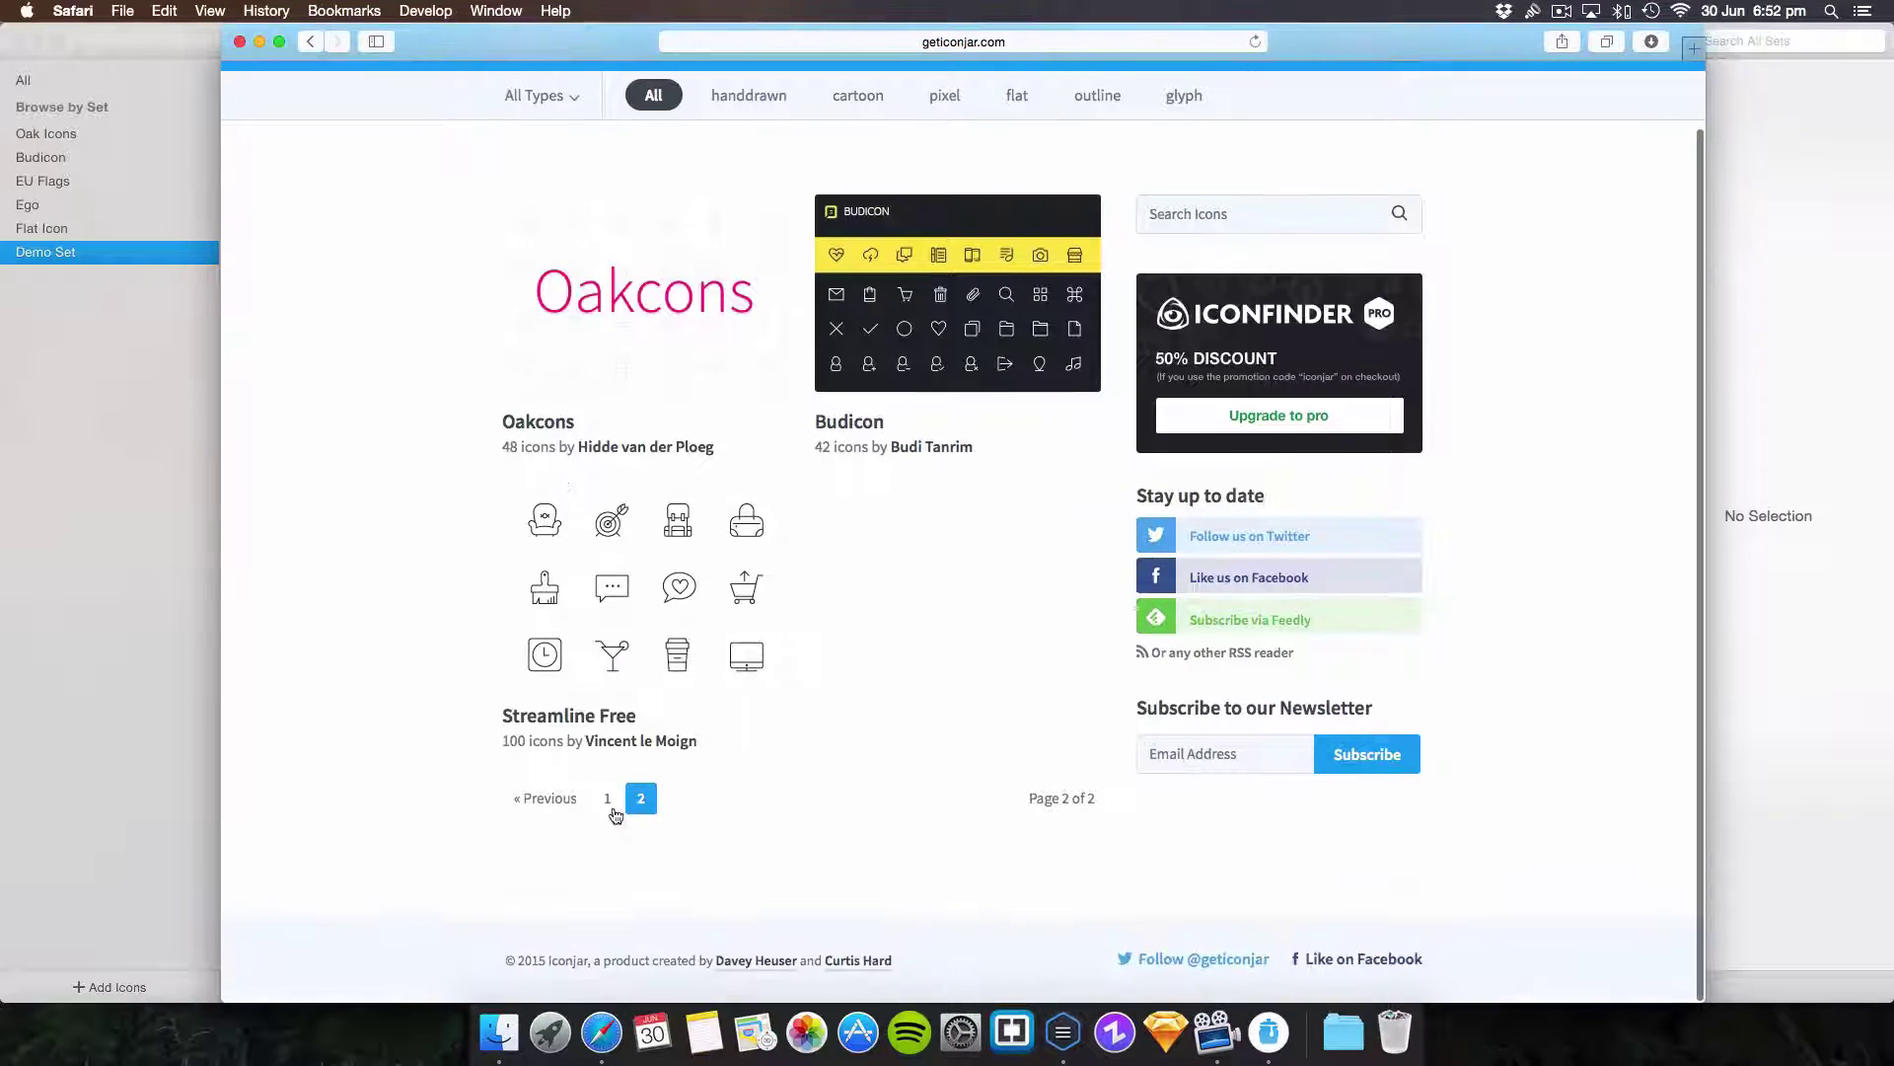
click(607, 799)
scroll(785, 635, down, 3)
scroll(784, 633, down, 4)
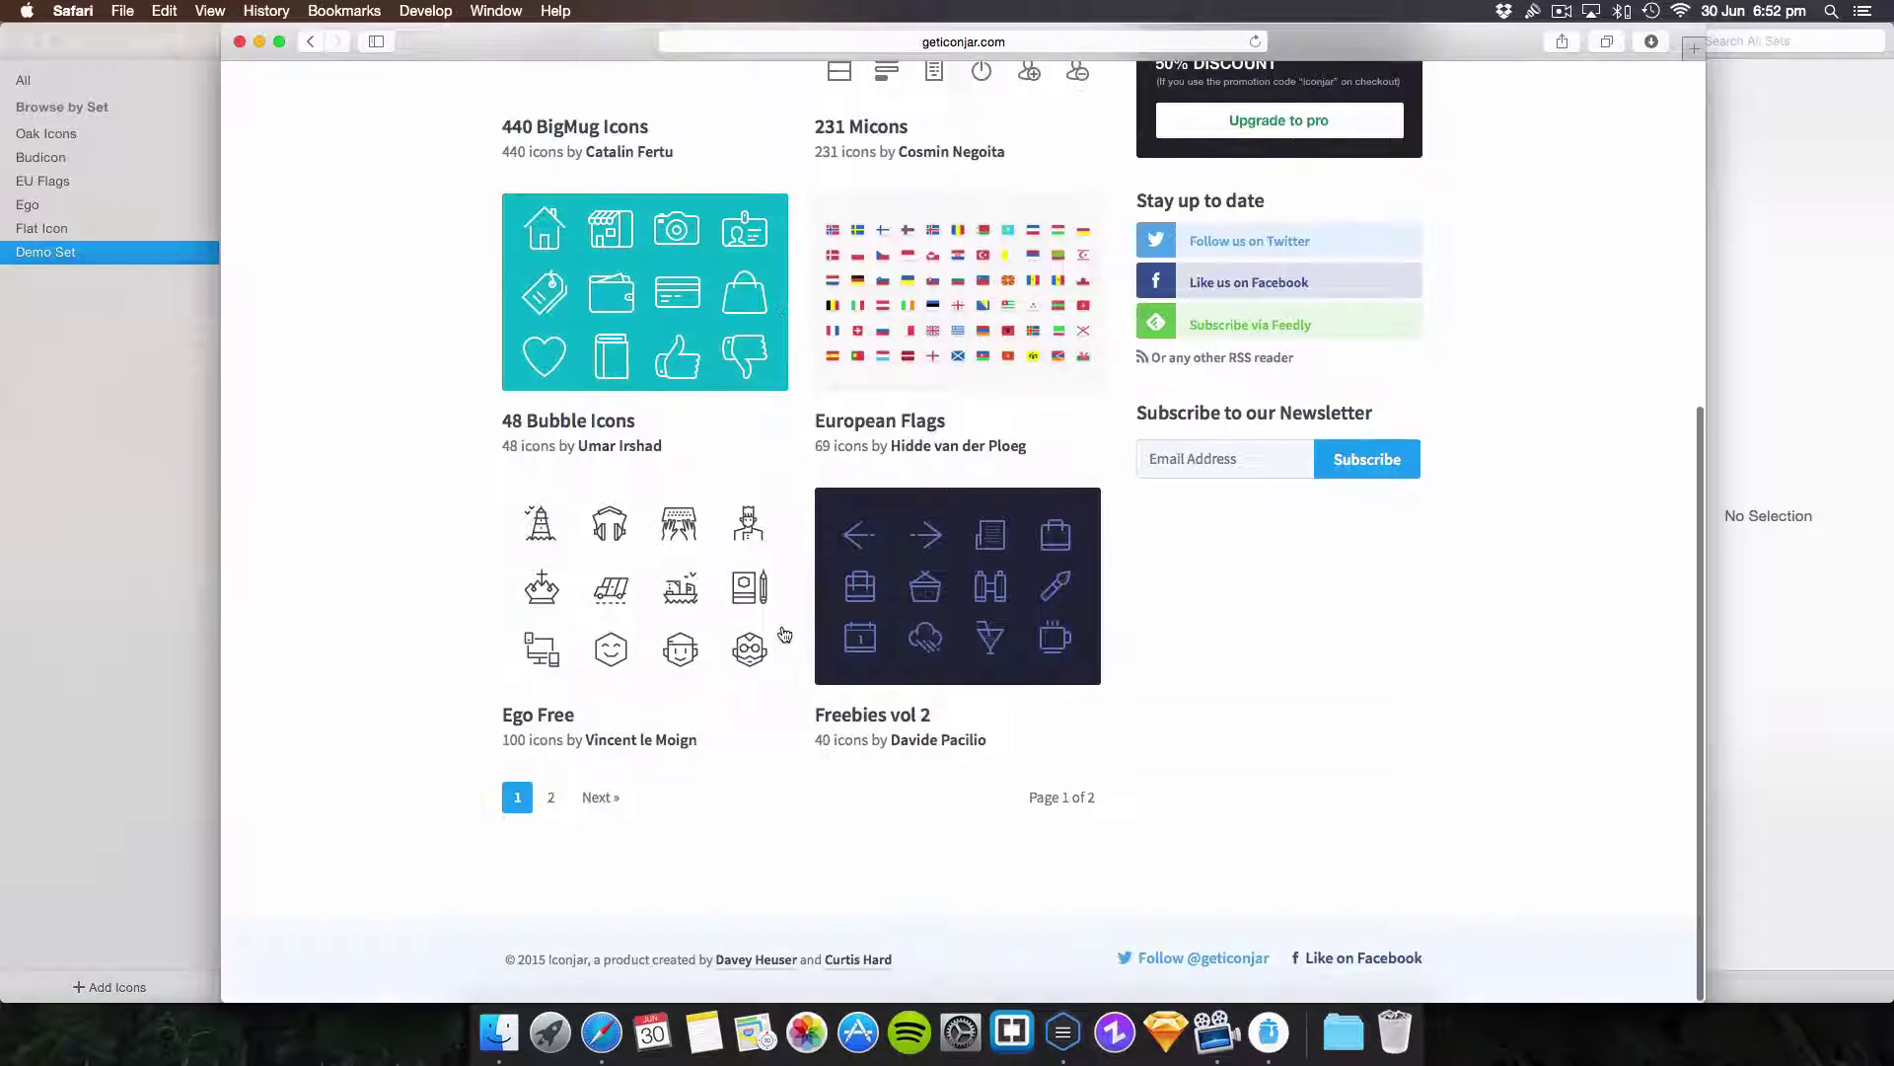
scroll(1353, 500, up, 5)
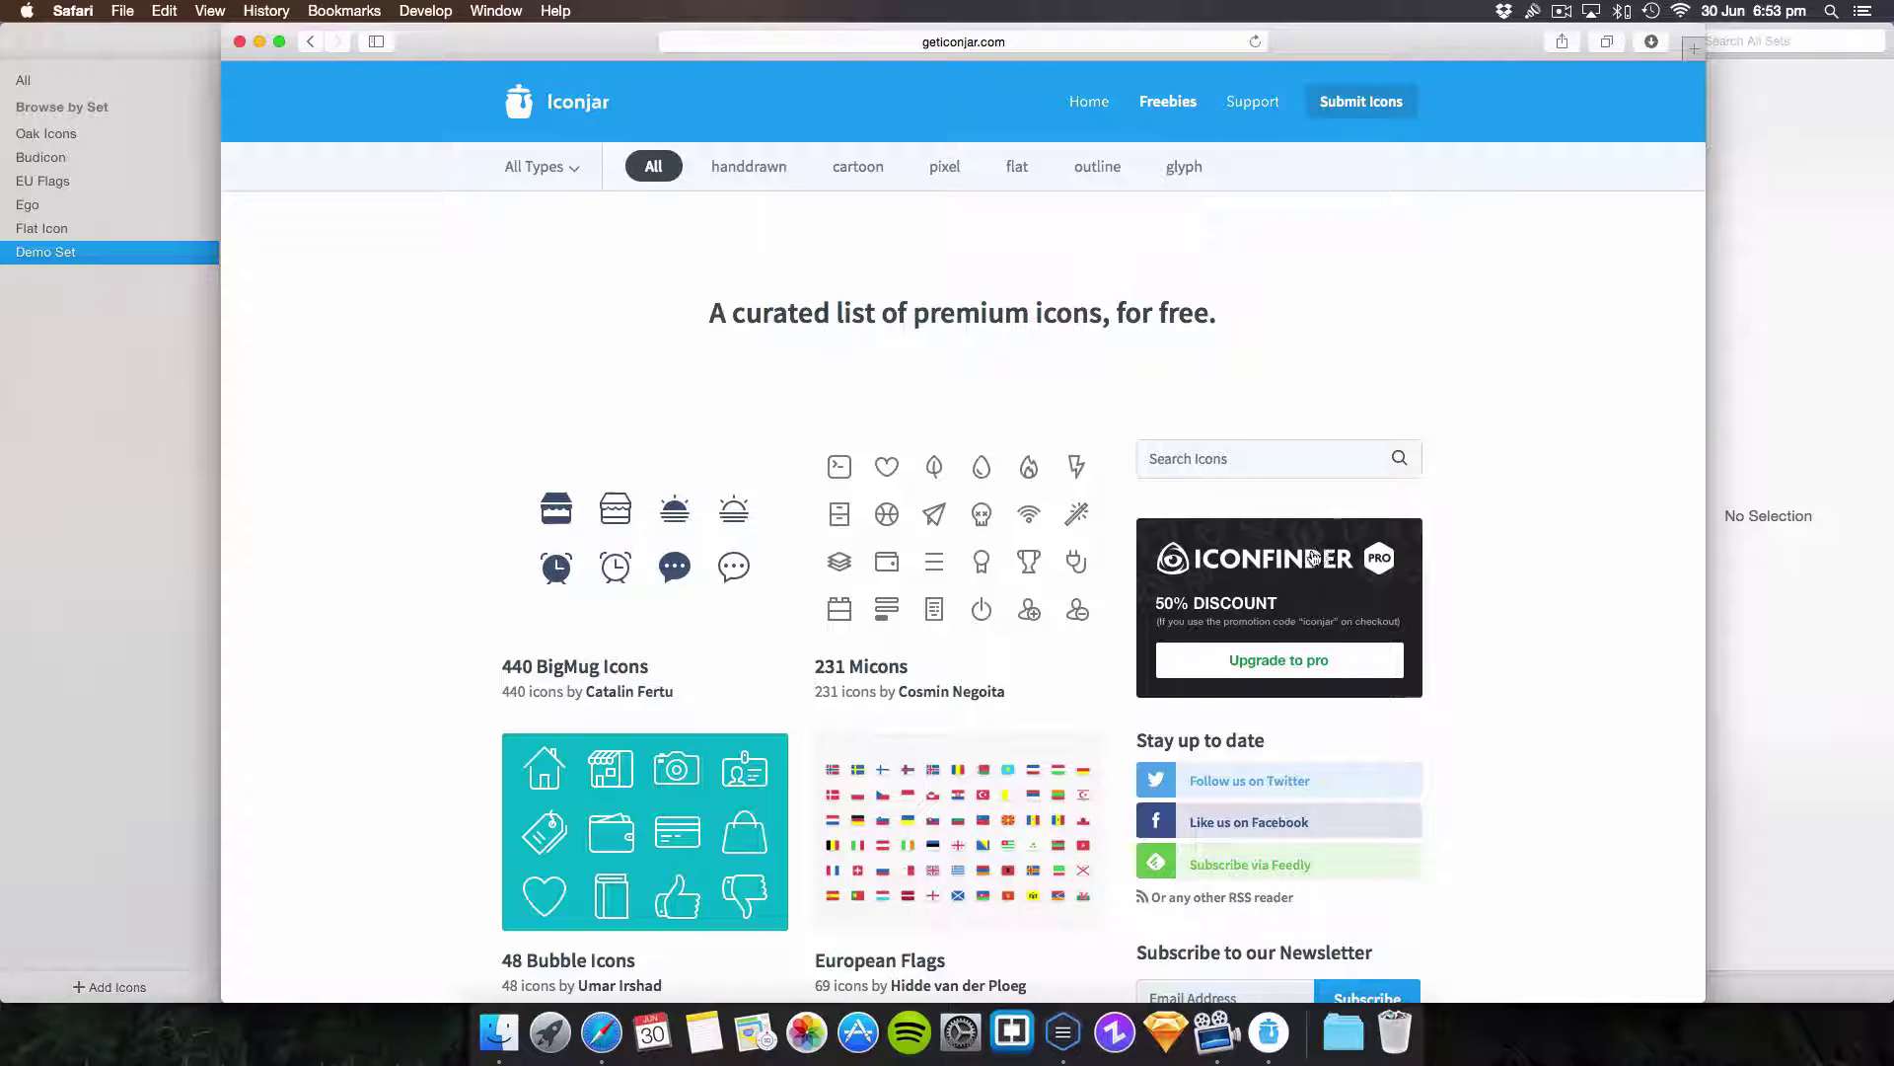
- View the Iconfinder Pro offer, go back to the freebies page, and return to IconJar
click(1308, 553)
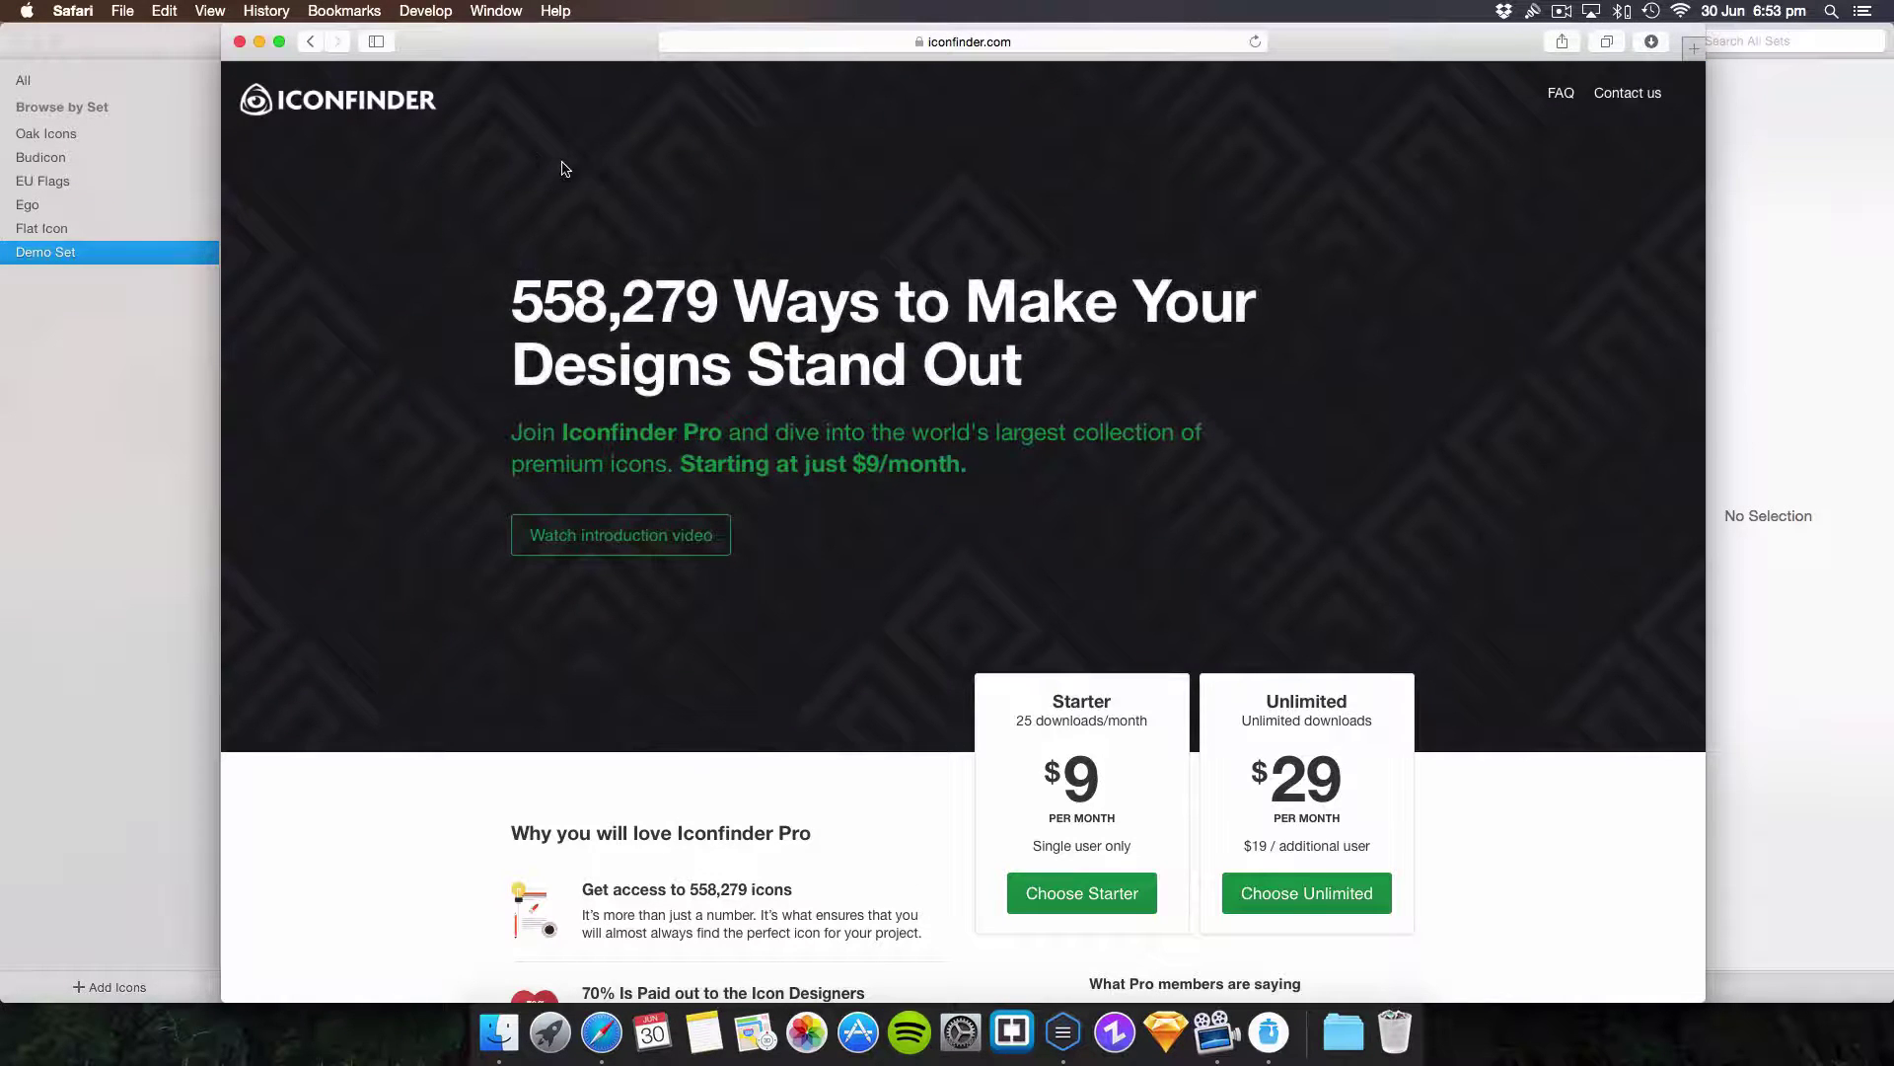
scroll(505, 180, down, 2)
scroll(473, 179, down, 1)
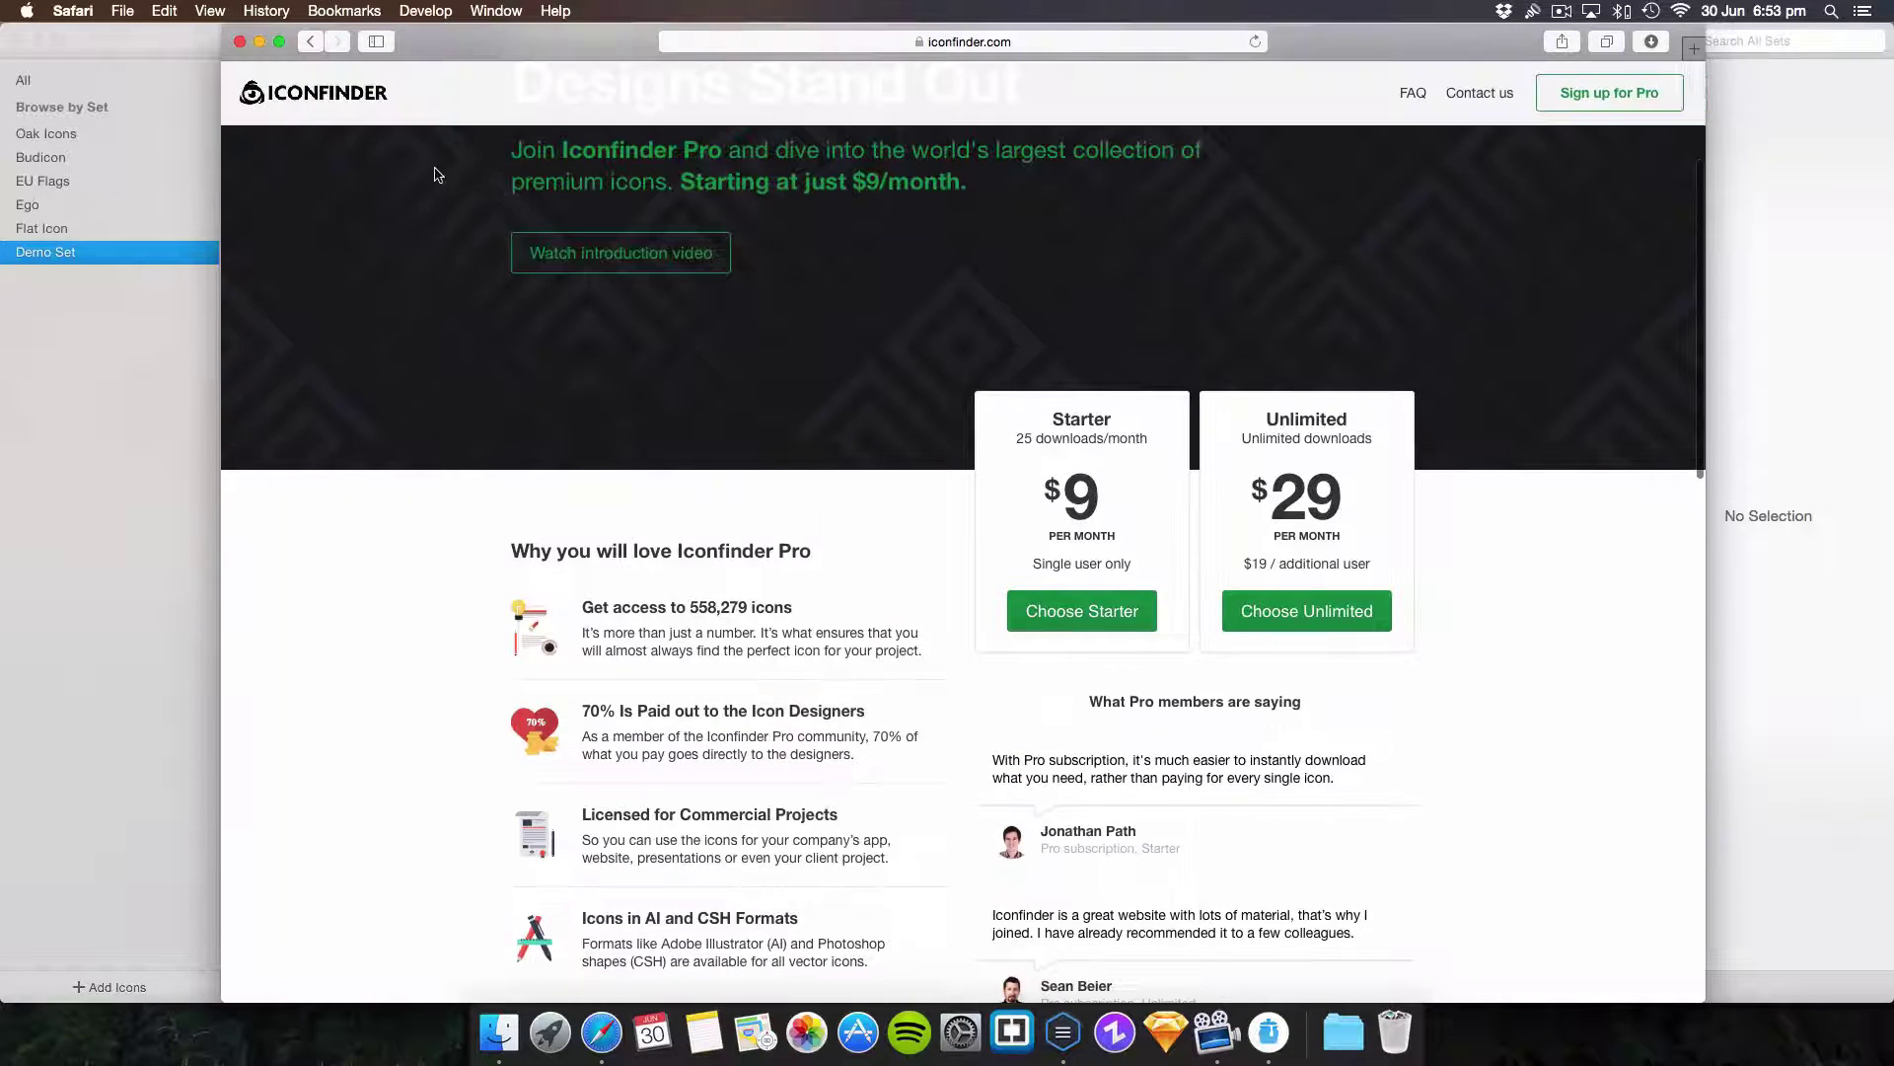
scroll(444, 175, down, 3)
scroll(433, 175, down, 1)
scroll(434, 174, down, 3)
scroll(434, 175, up, 10)
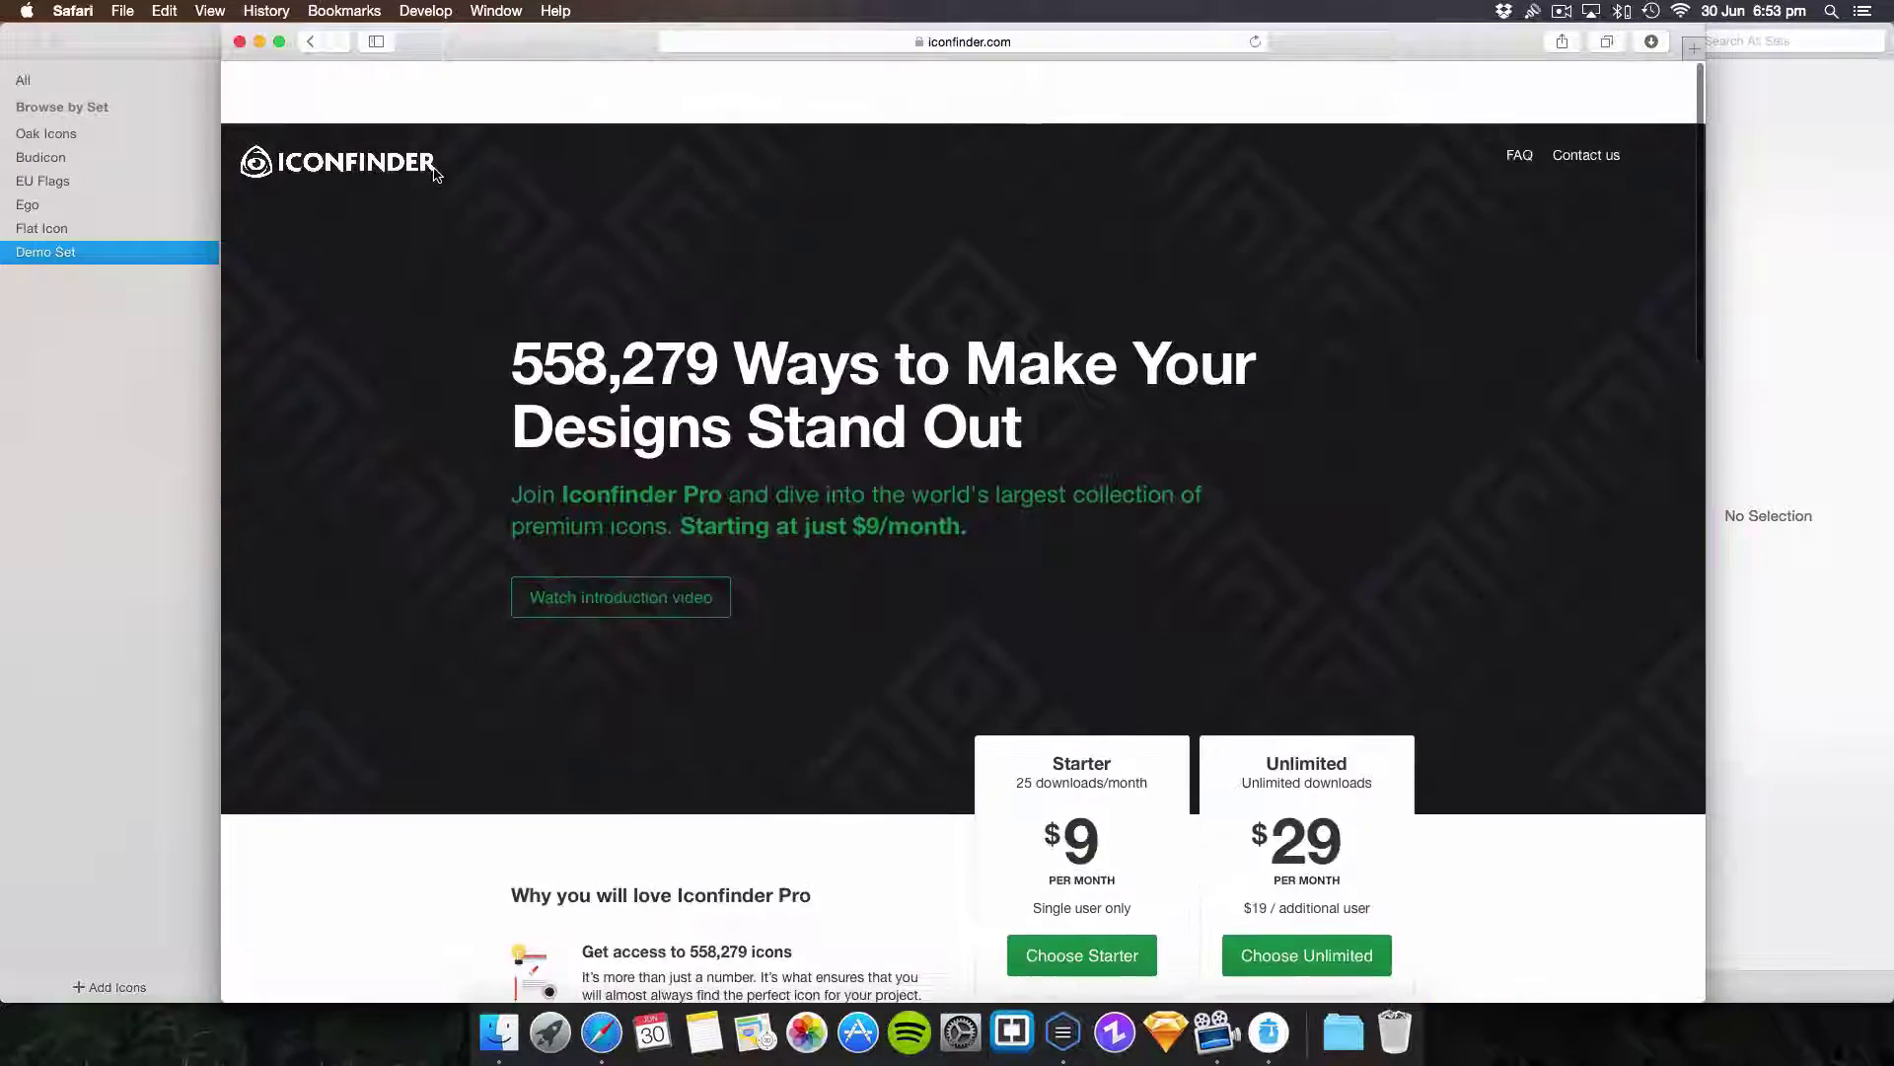
scroll(433, 174, down, 1)
scroll(434, 175, down, 10)
scroll(434, 174, up, 2)
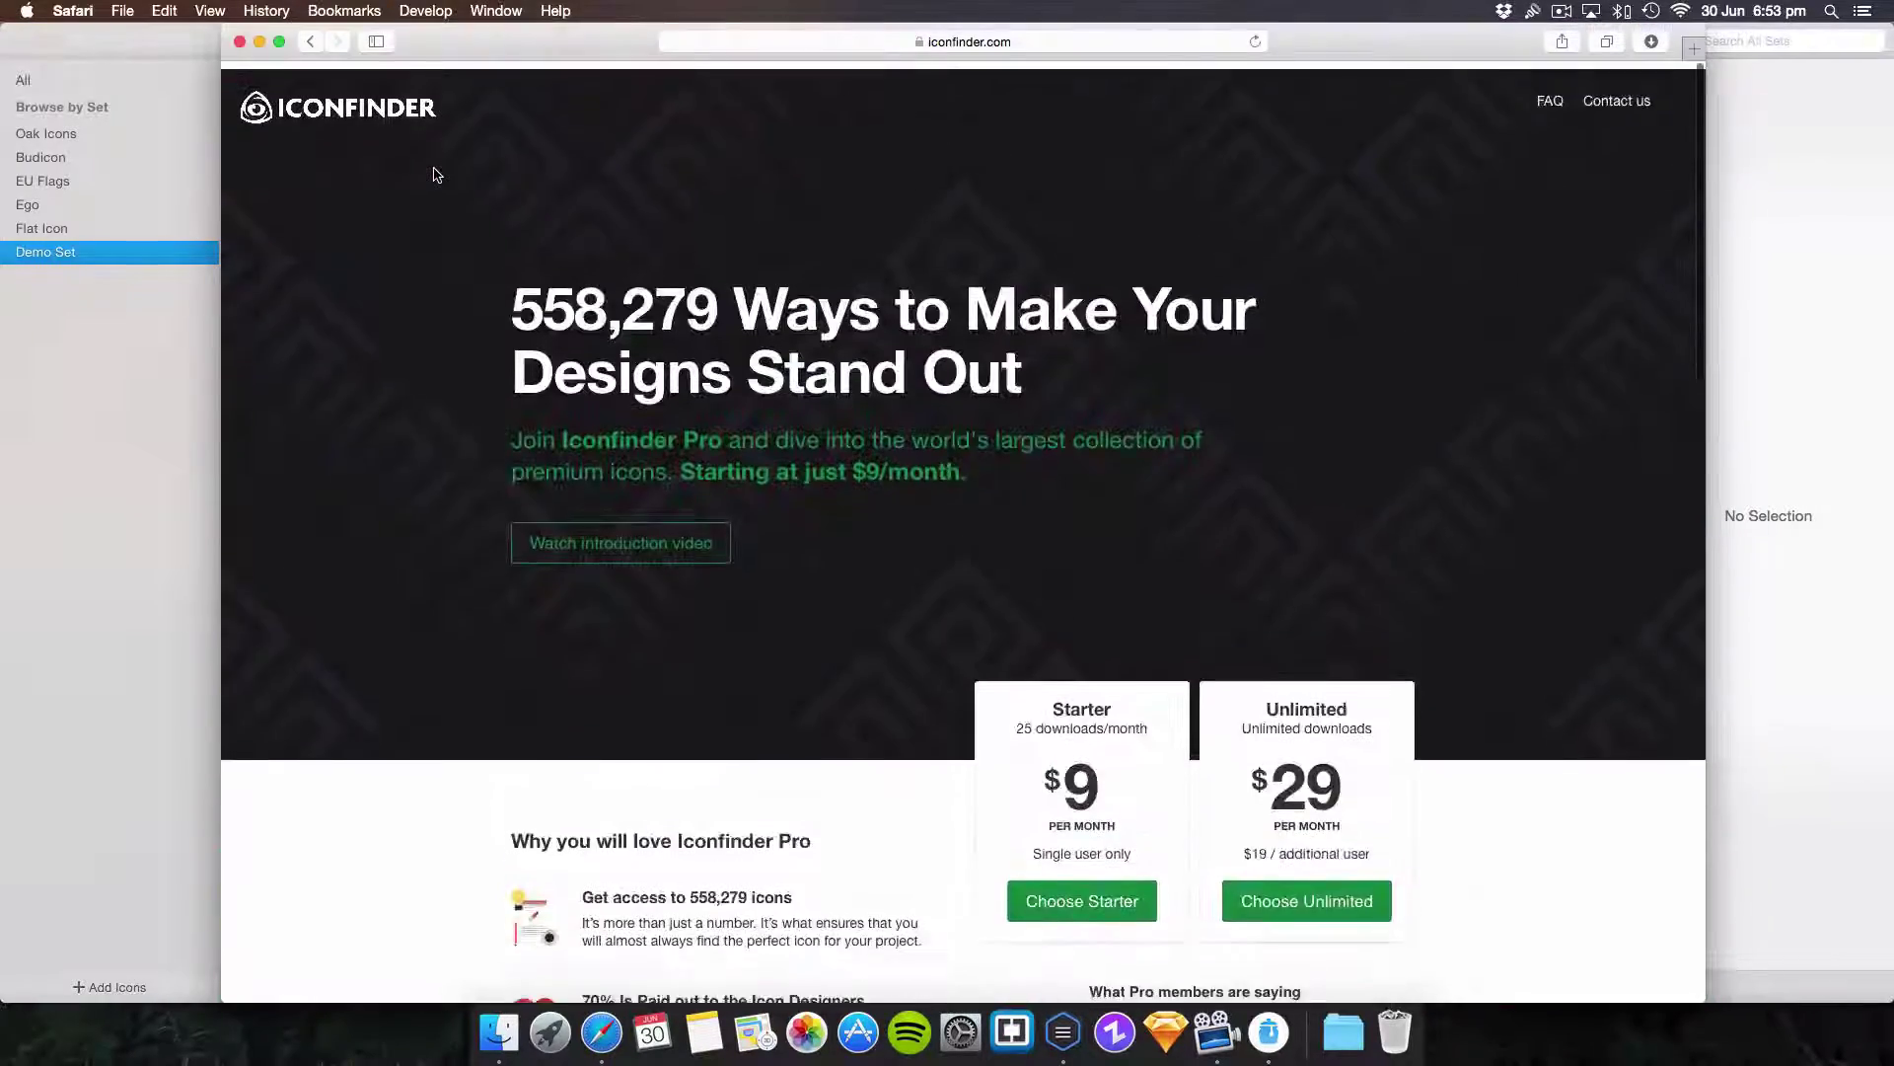
scroll(434, 175, down, 3)
scroll(434, 175, down, 5)
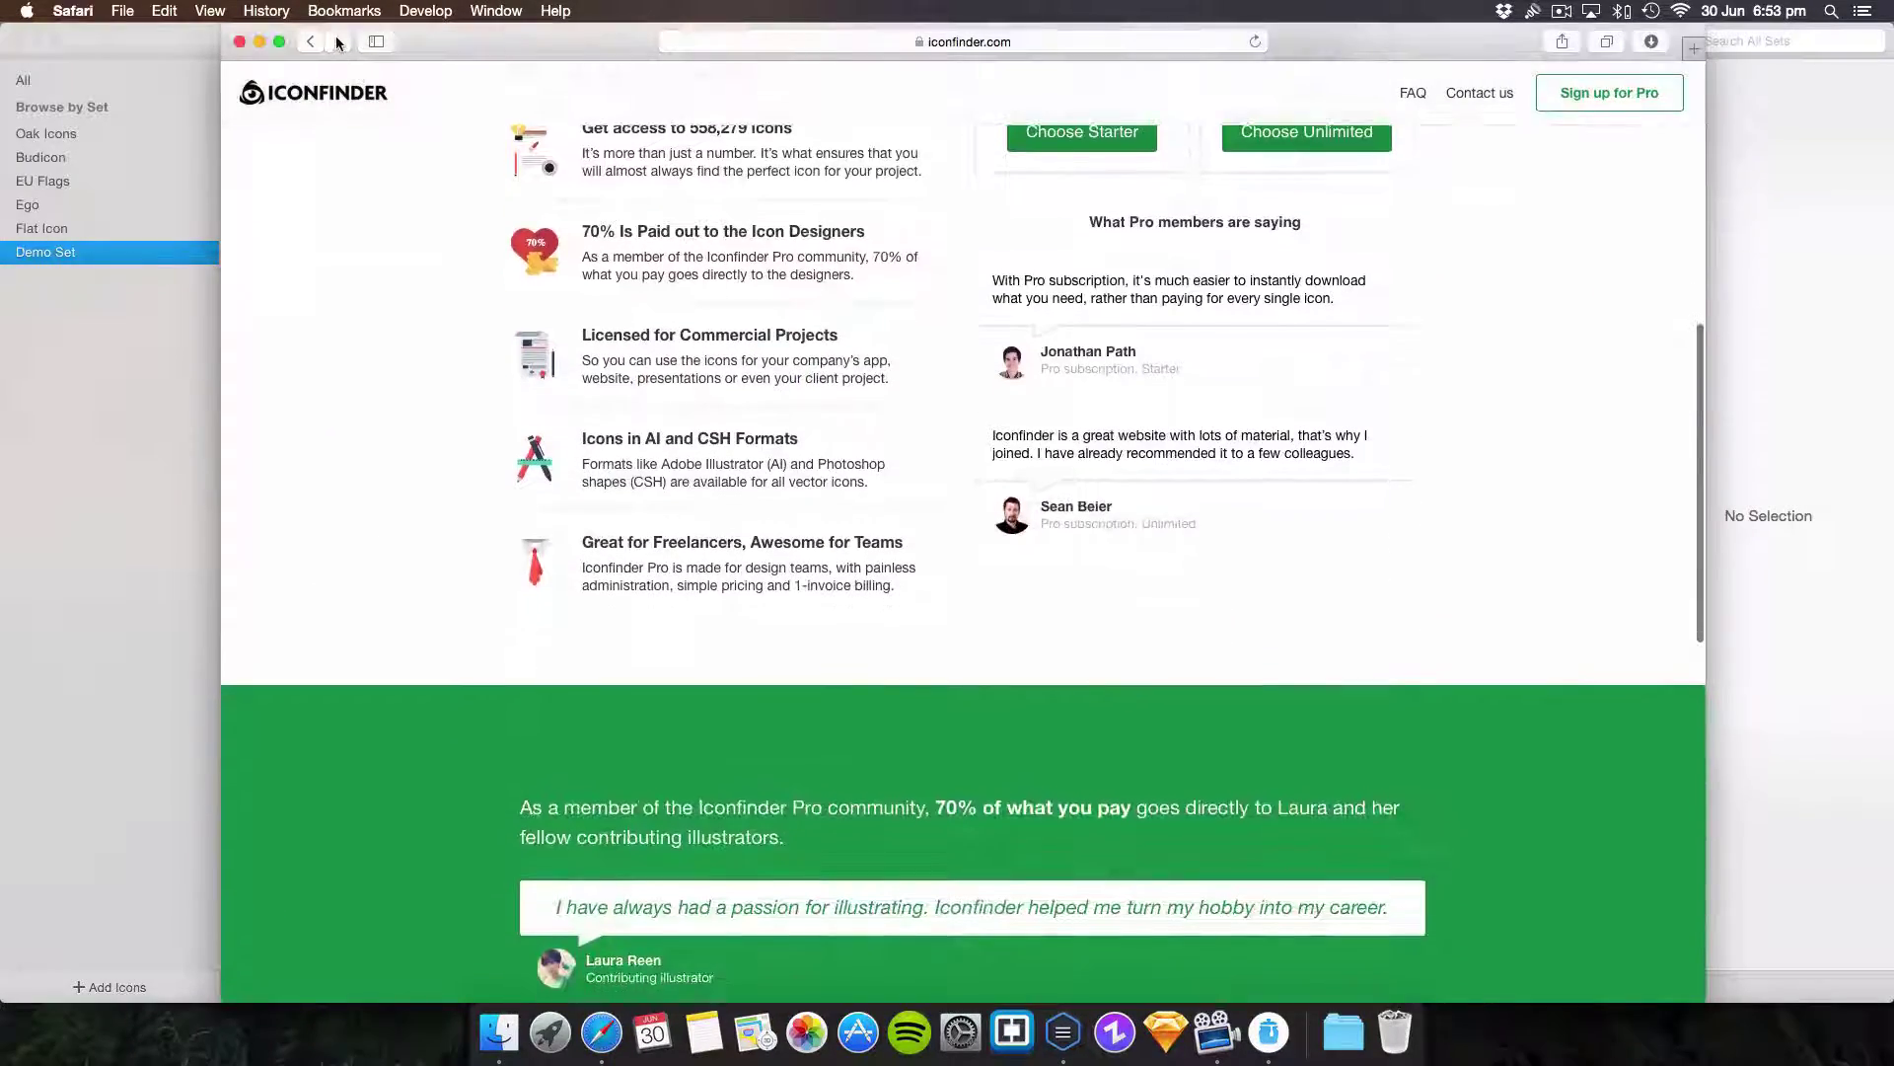
click(310, 43)
key(super+Tab)
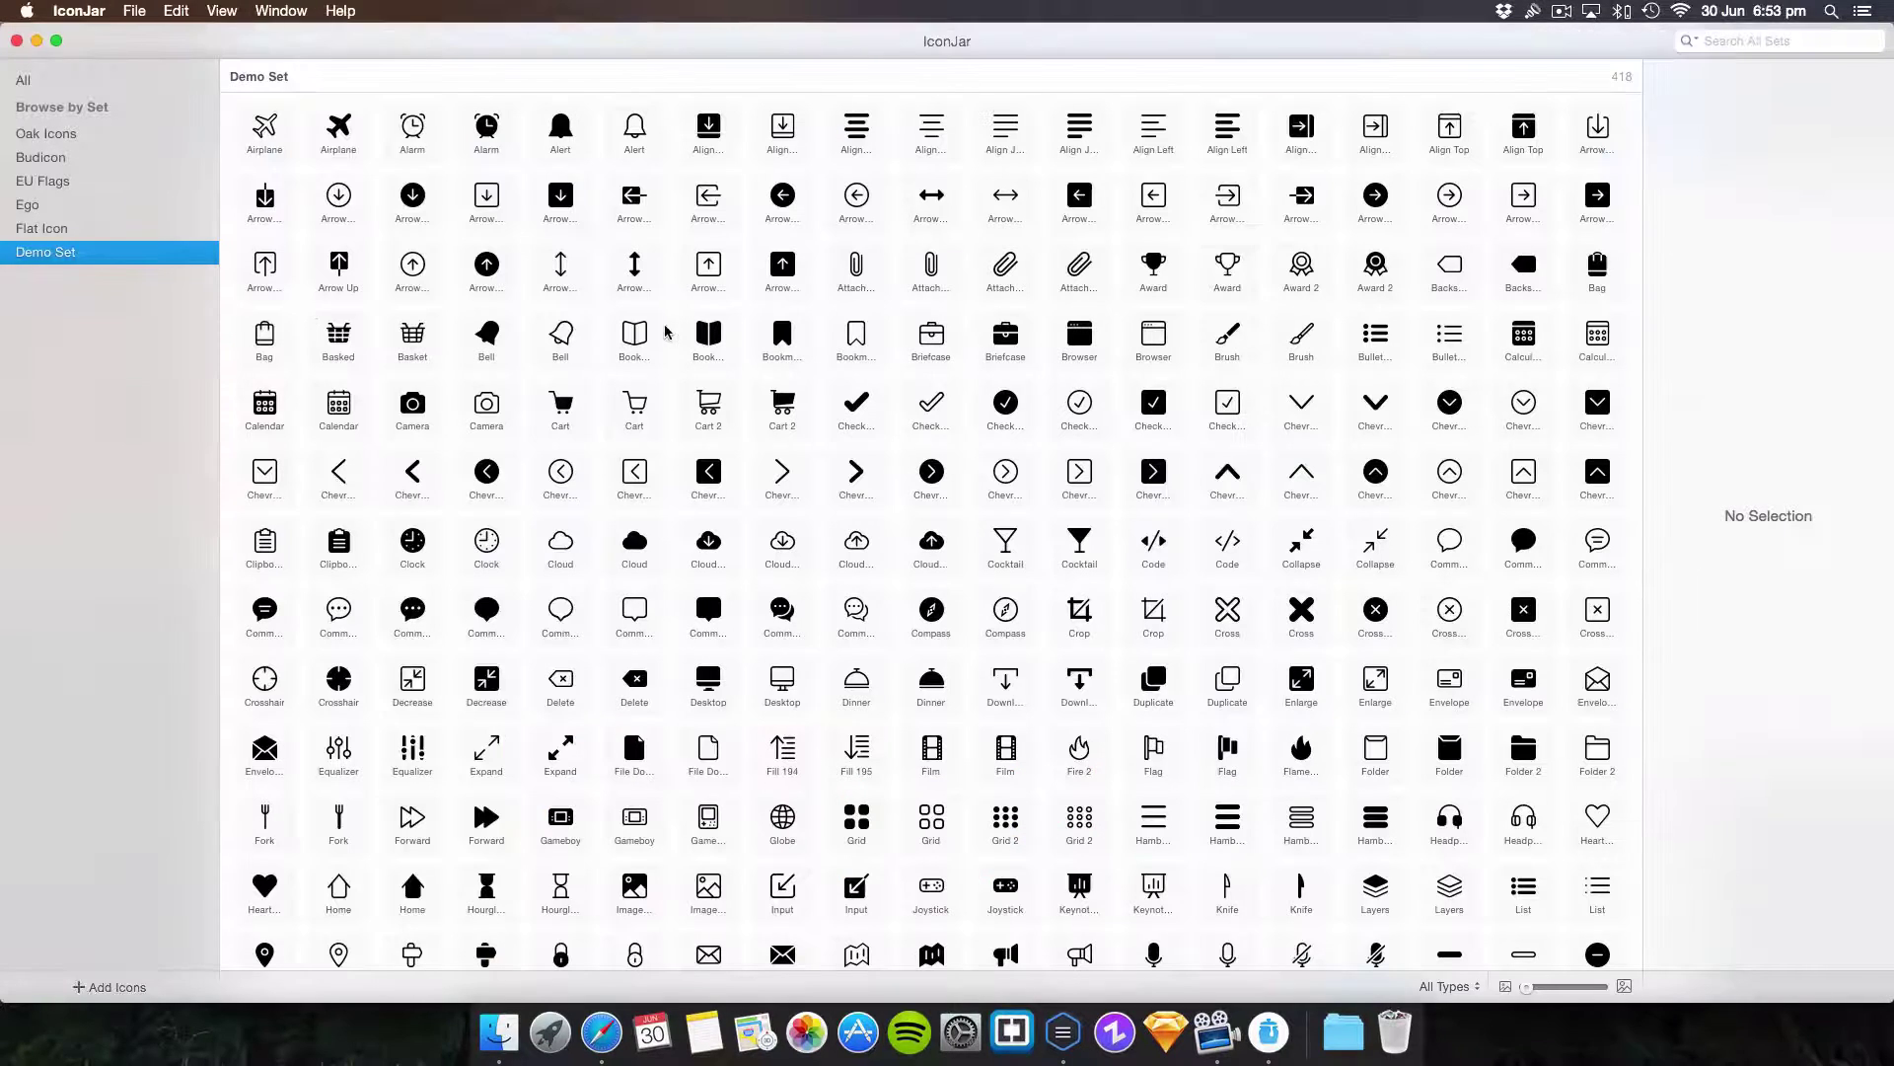
scroll(664, 331, down, 3)
scroll(1079, 109, up, 3)
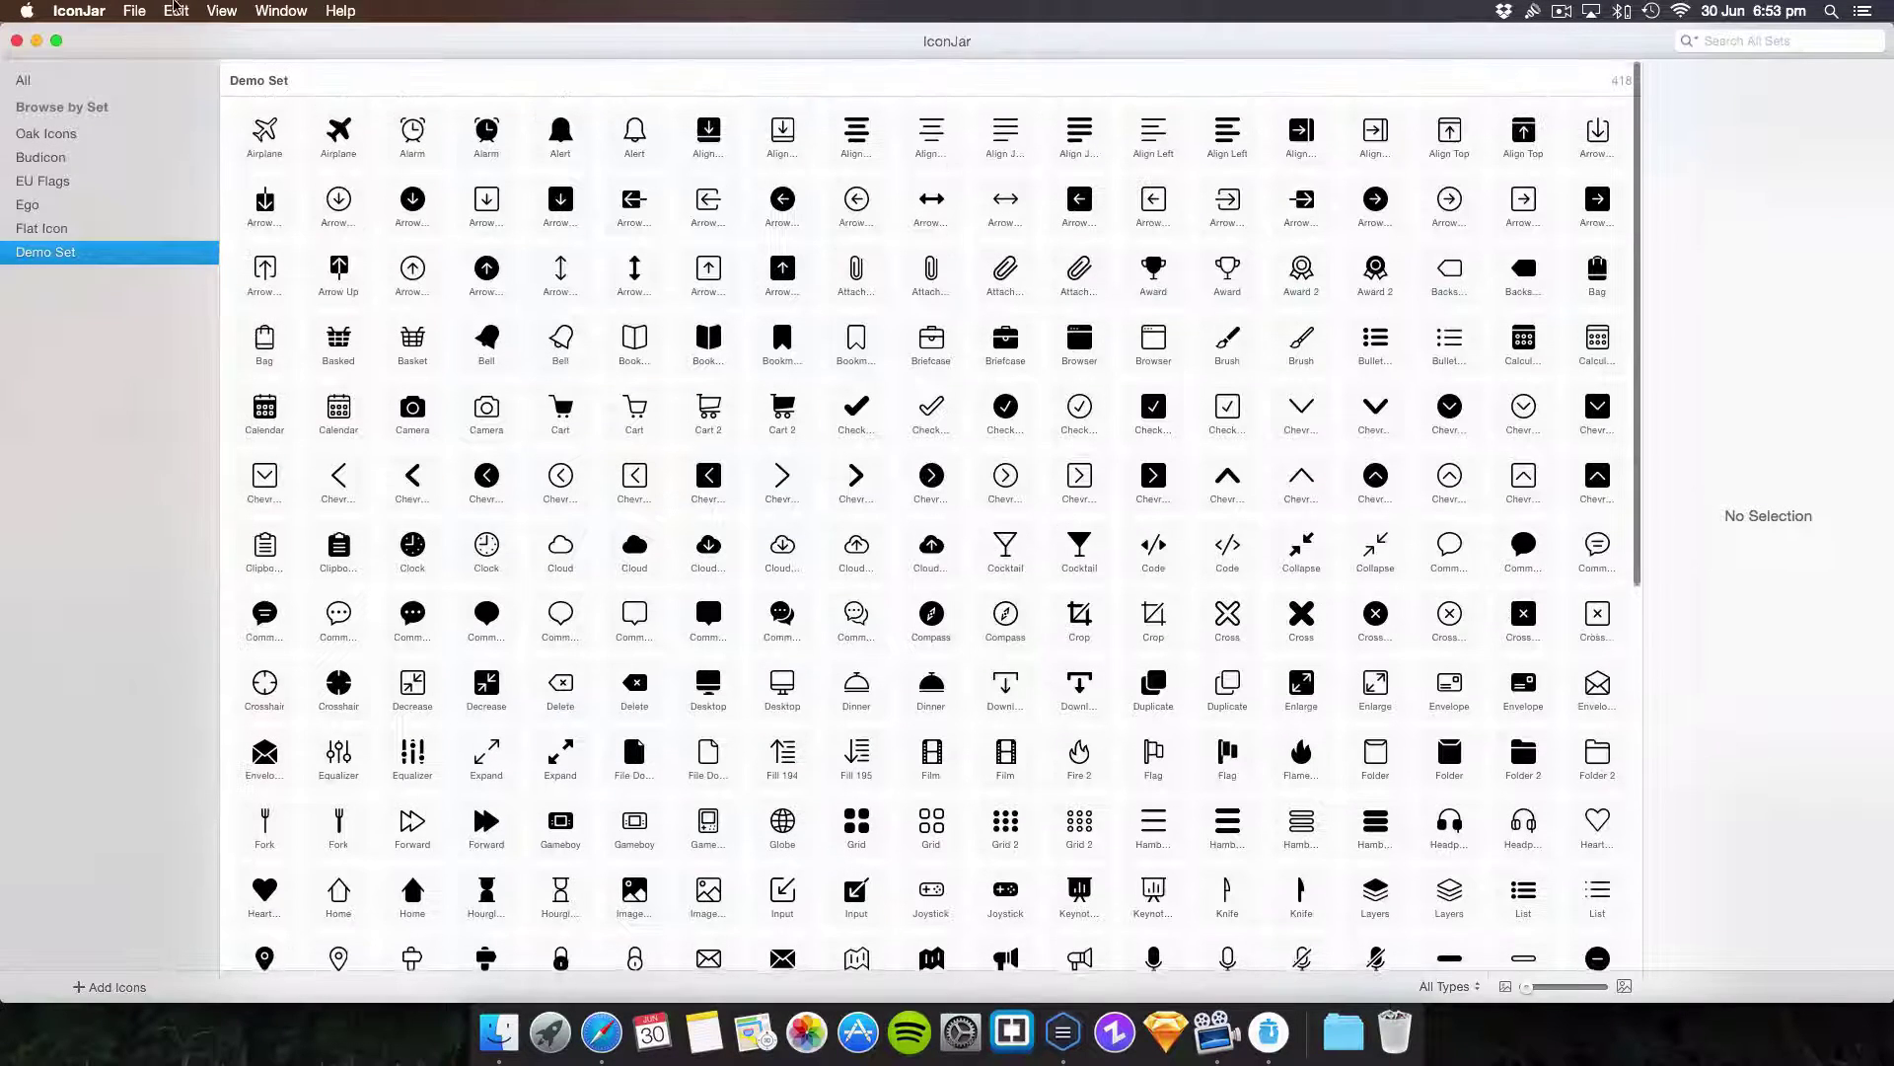
click(277, 11)
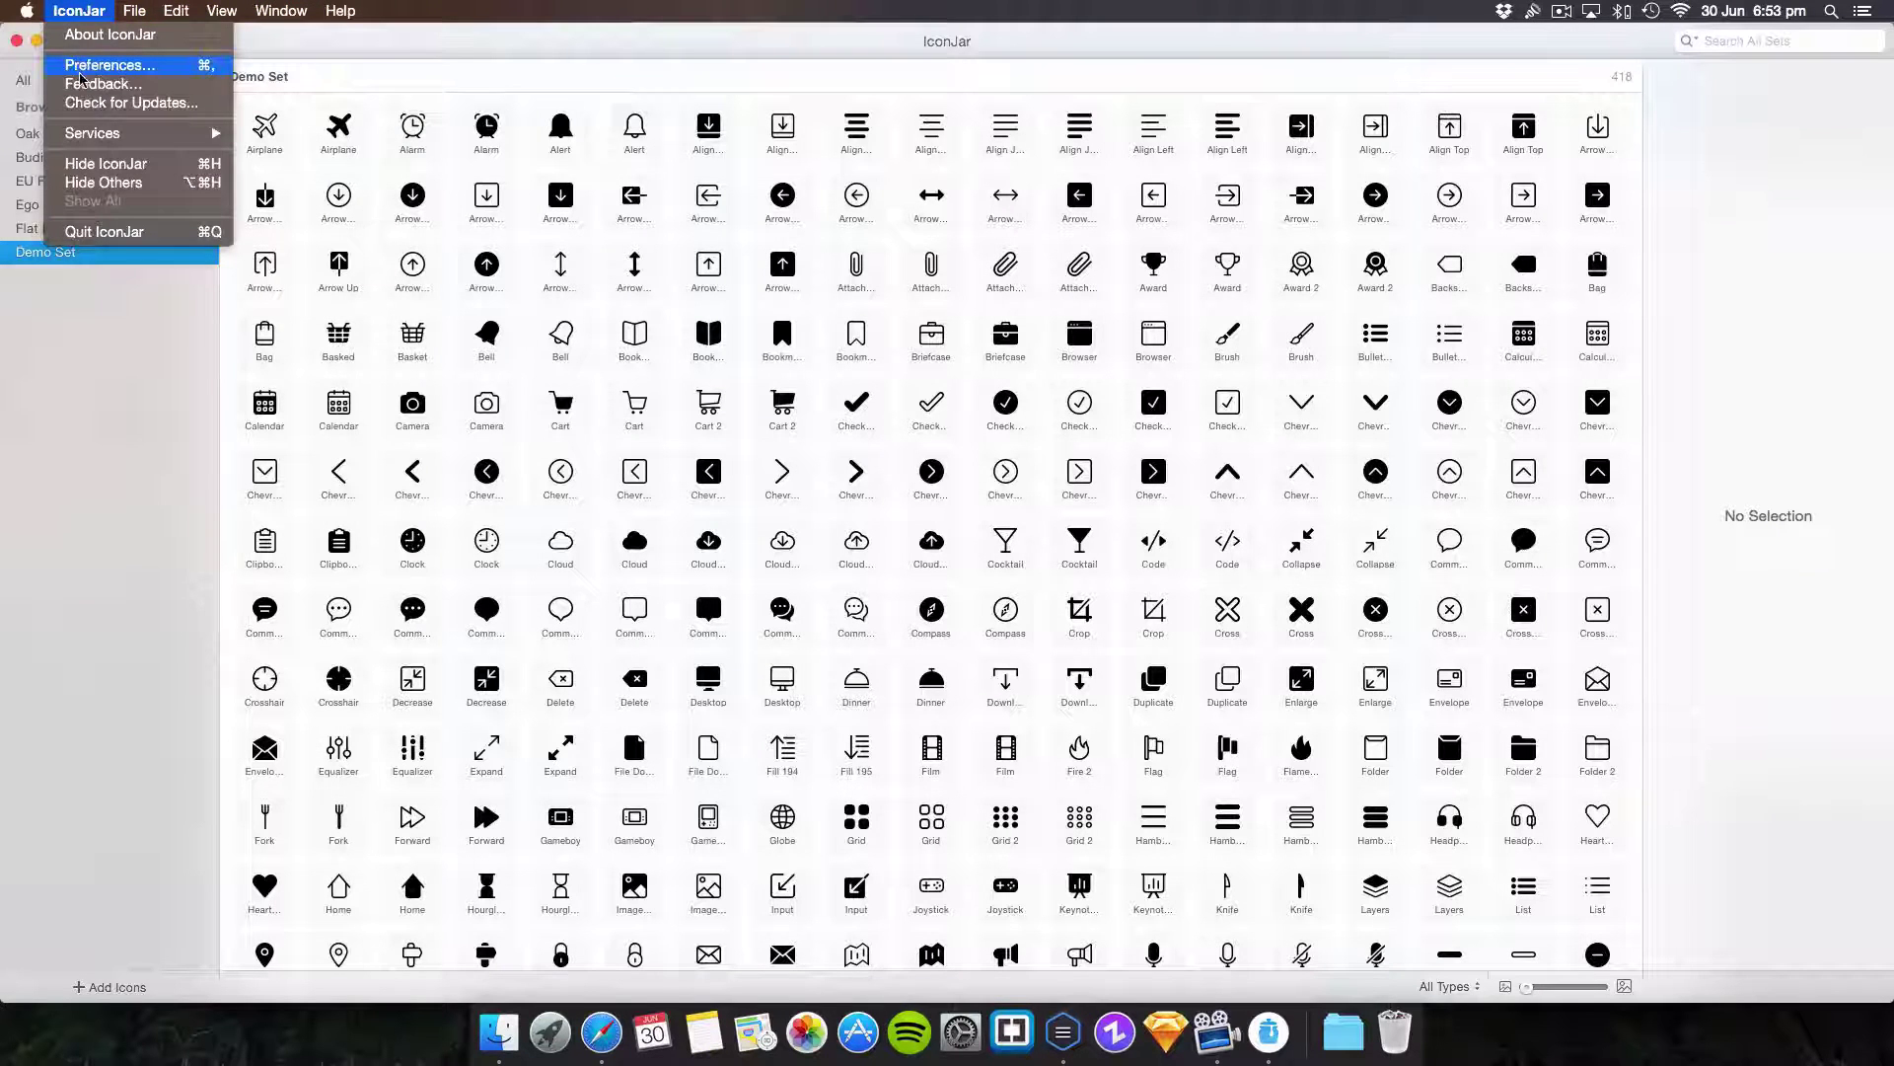
click(652, 365)
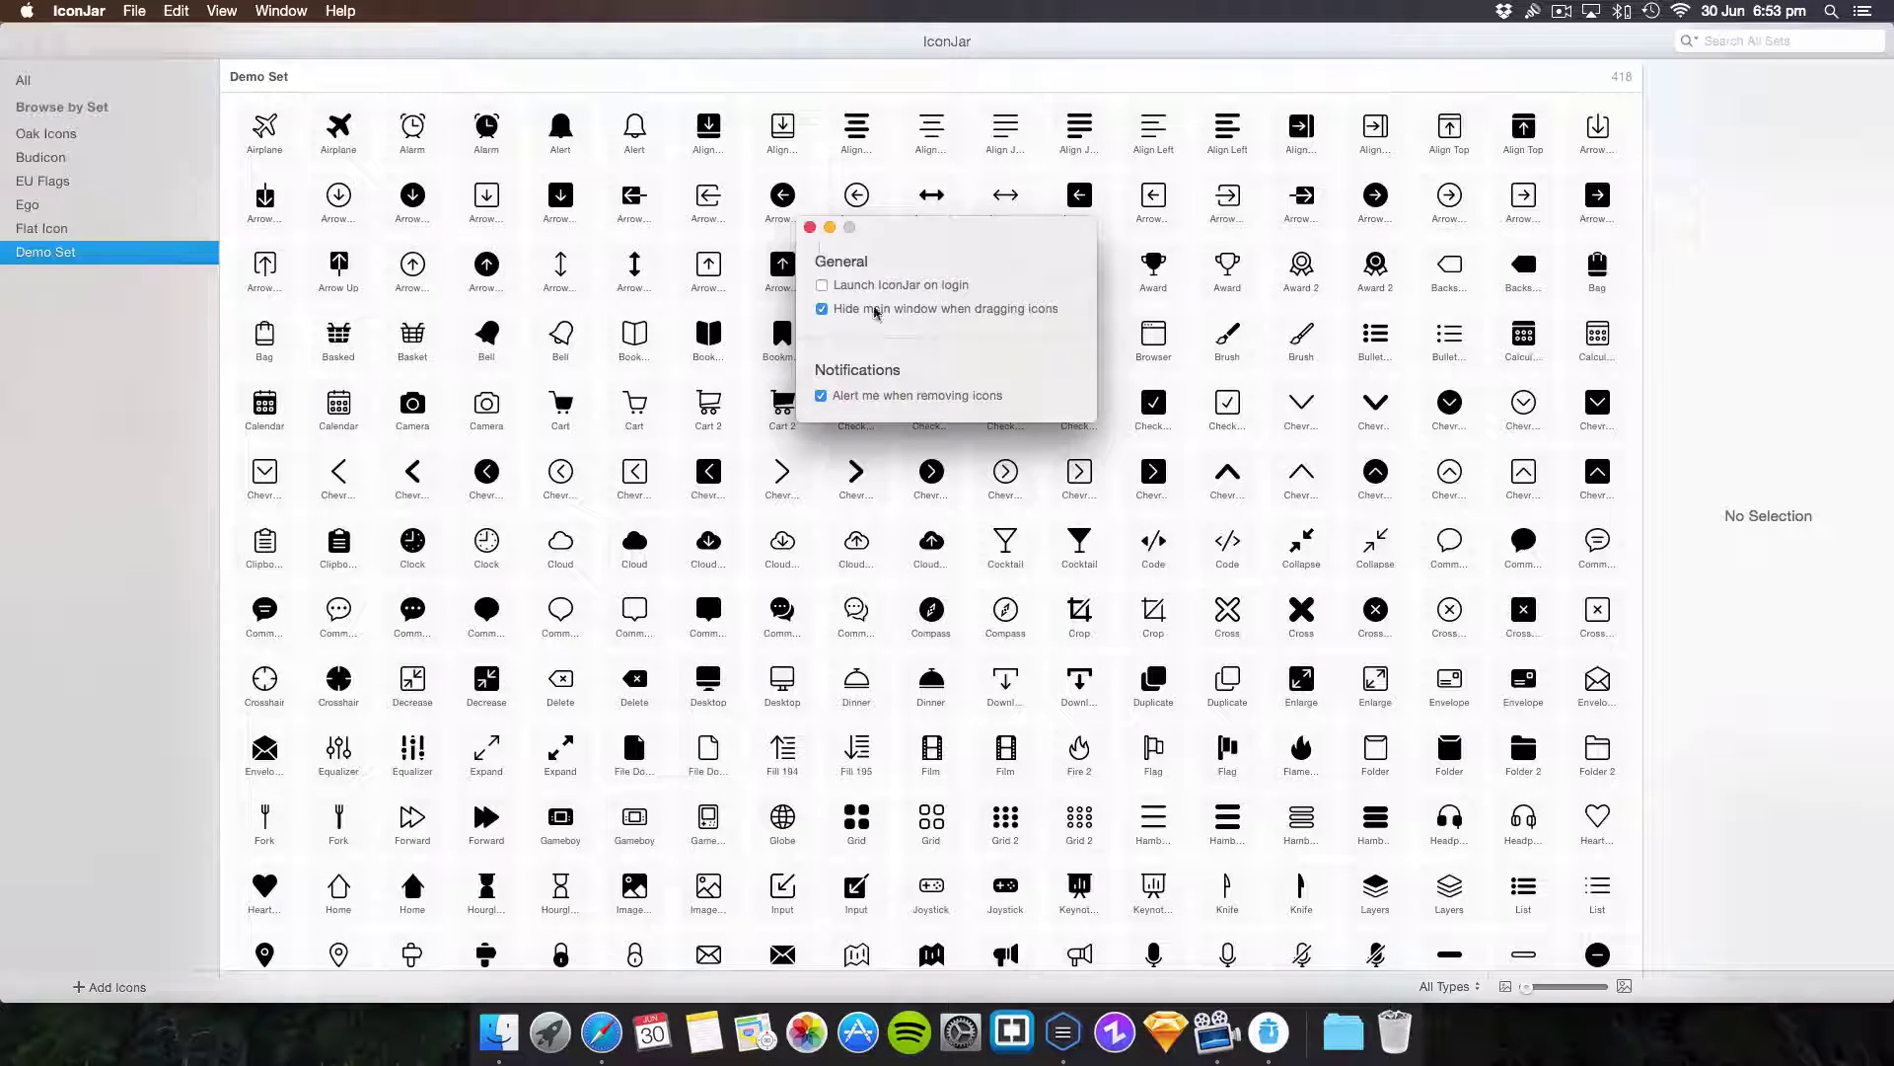
click(810, 227)
click(26, 10)
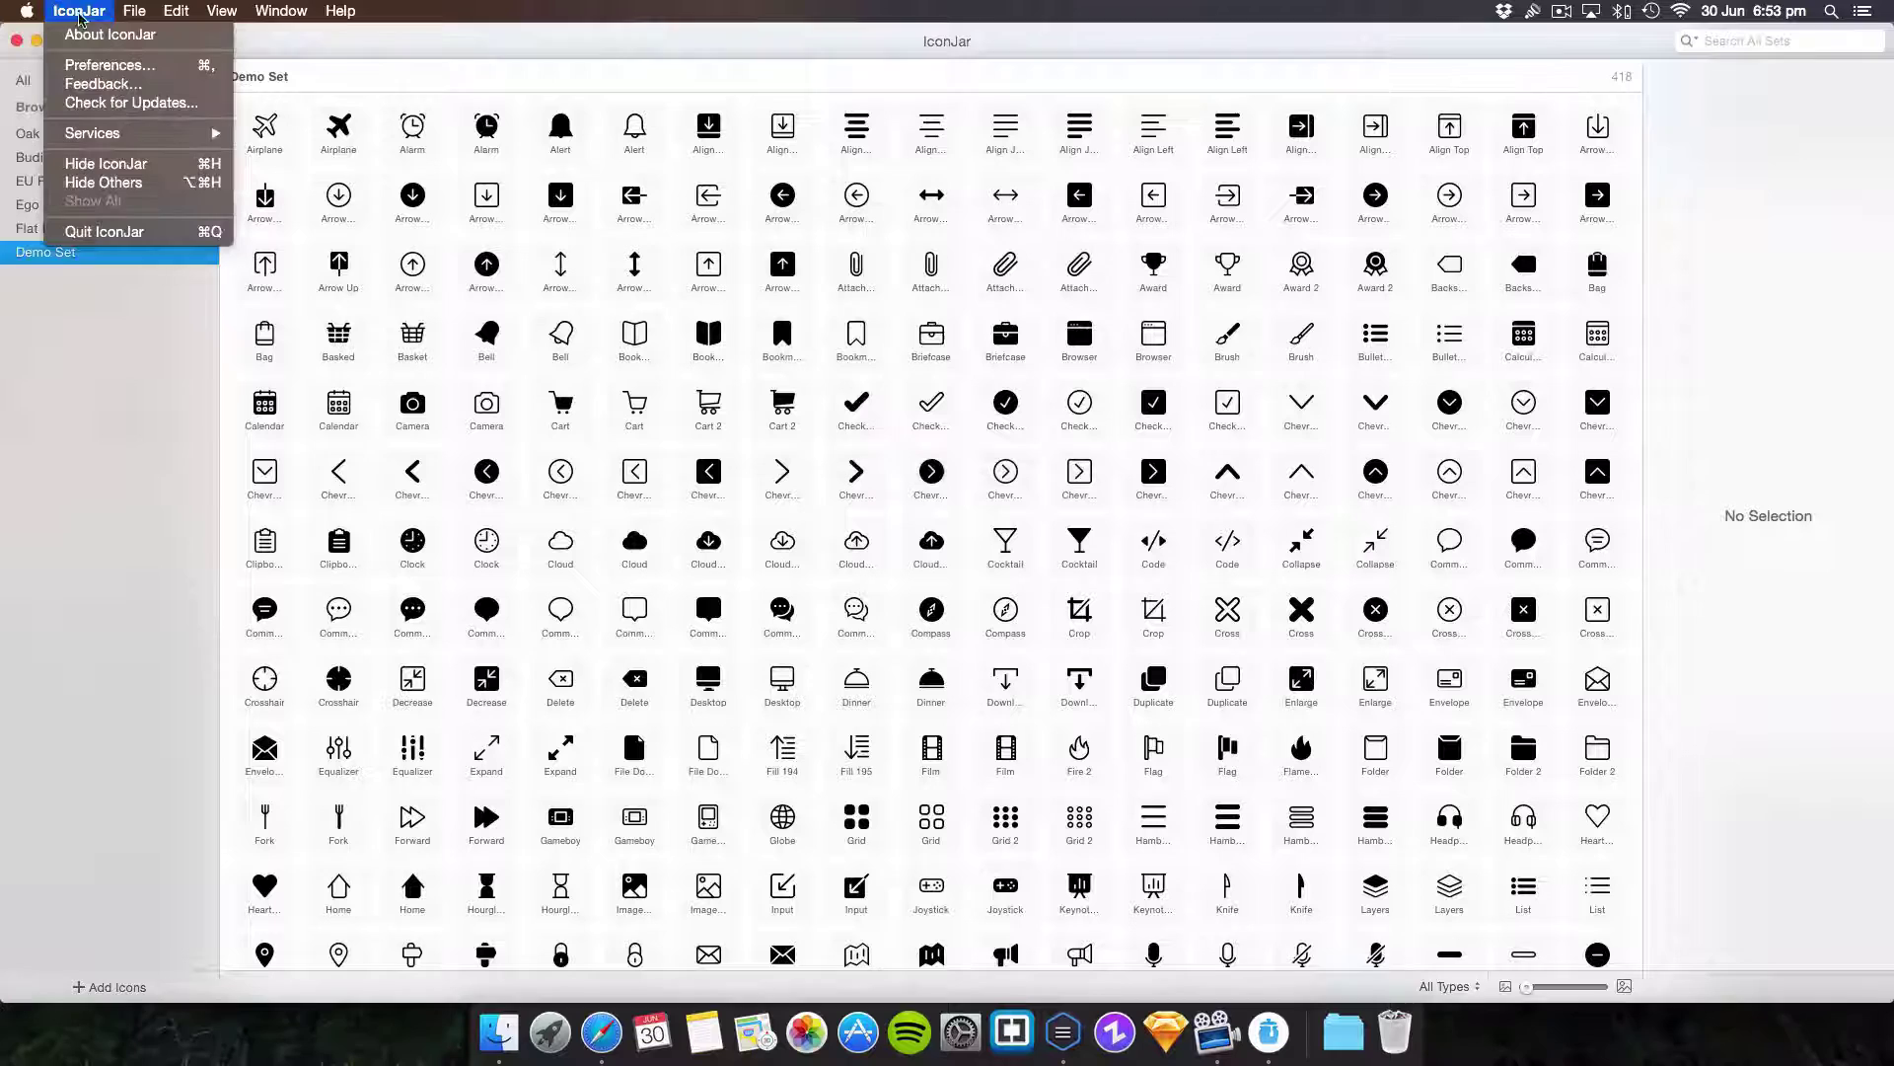
- Run Check for Updates, dismiss the up-to-date notice, and close the IconJar menu unused
click(100, 102)
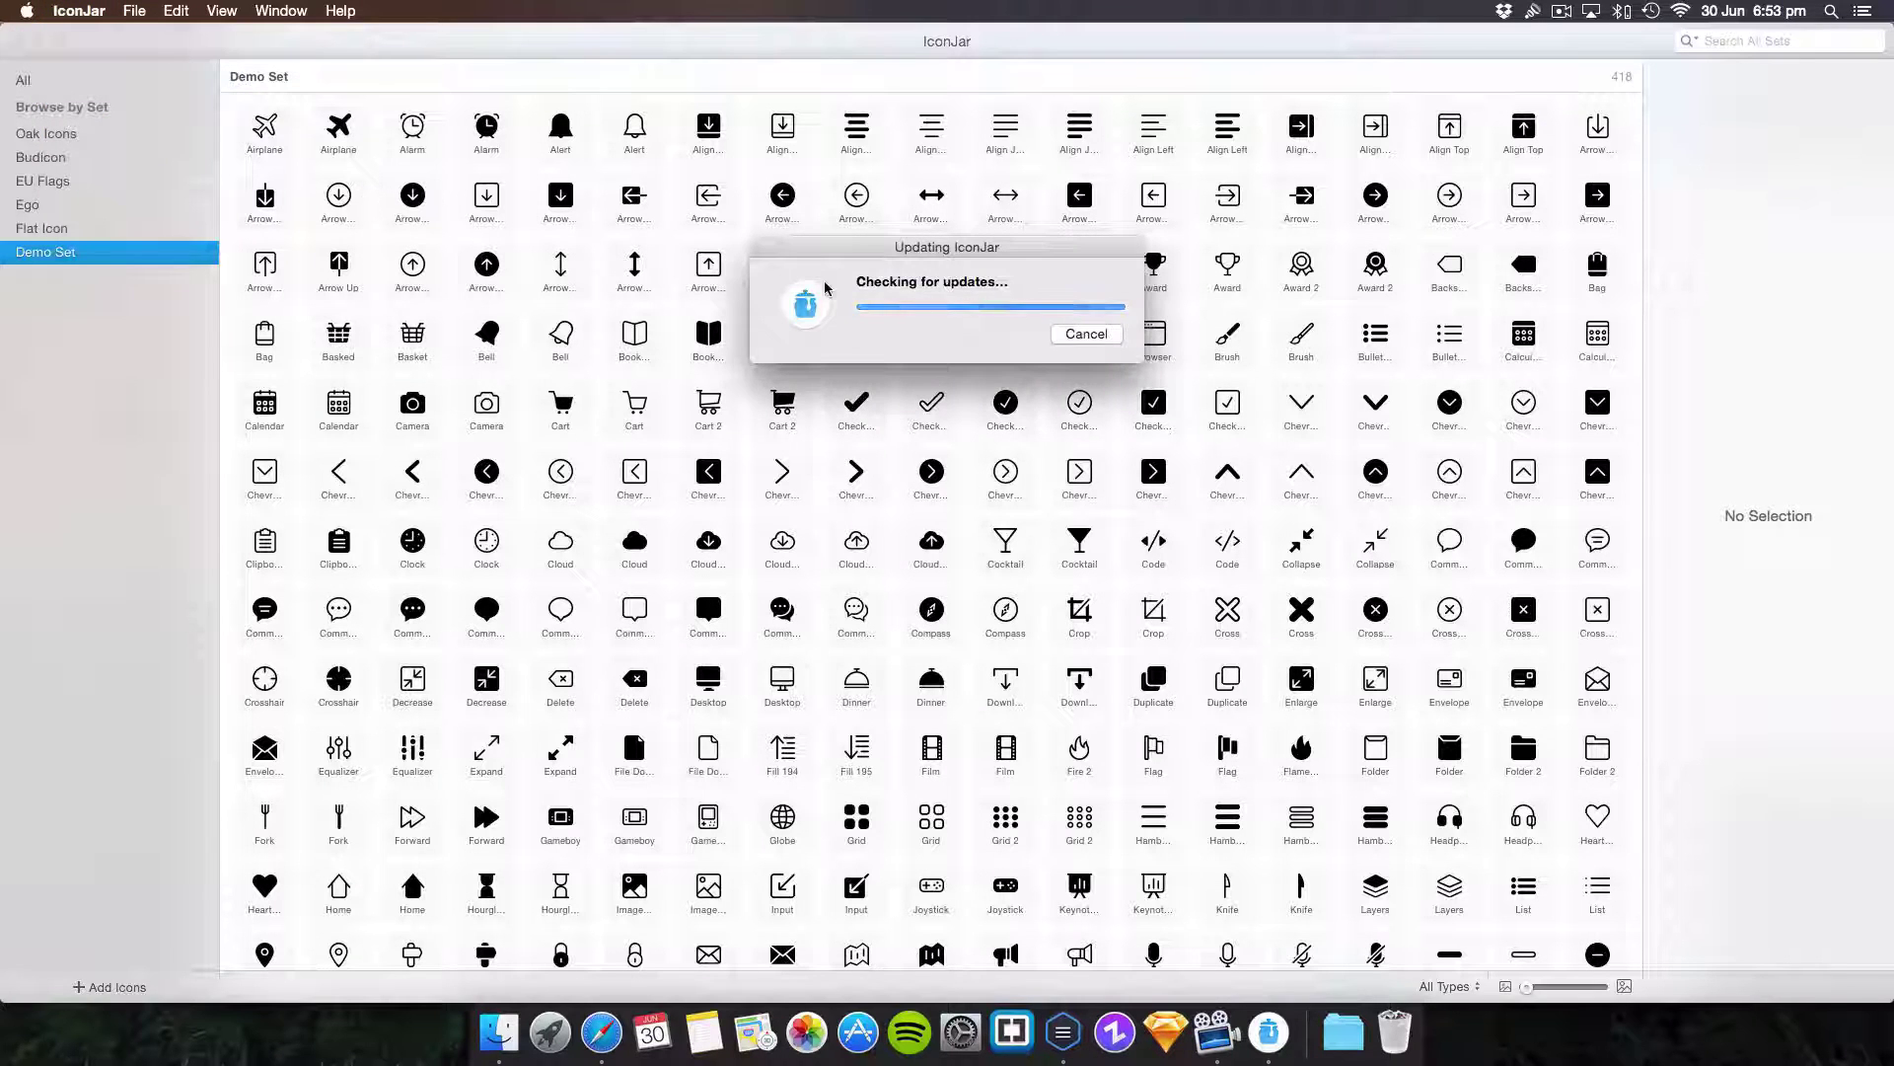
click(1095, 352)
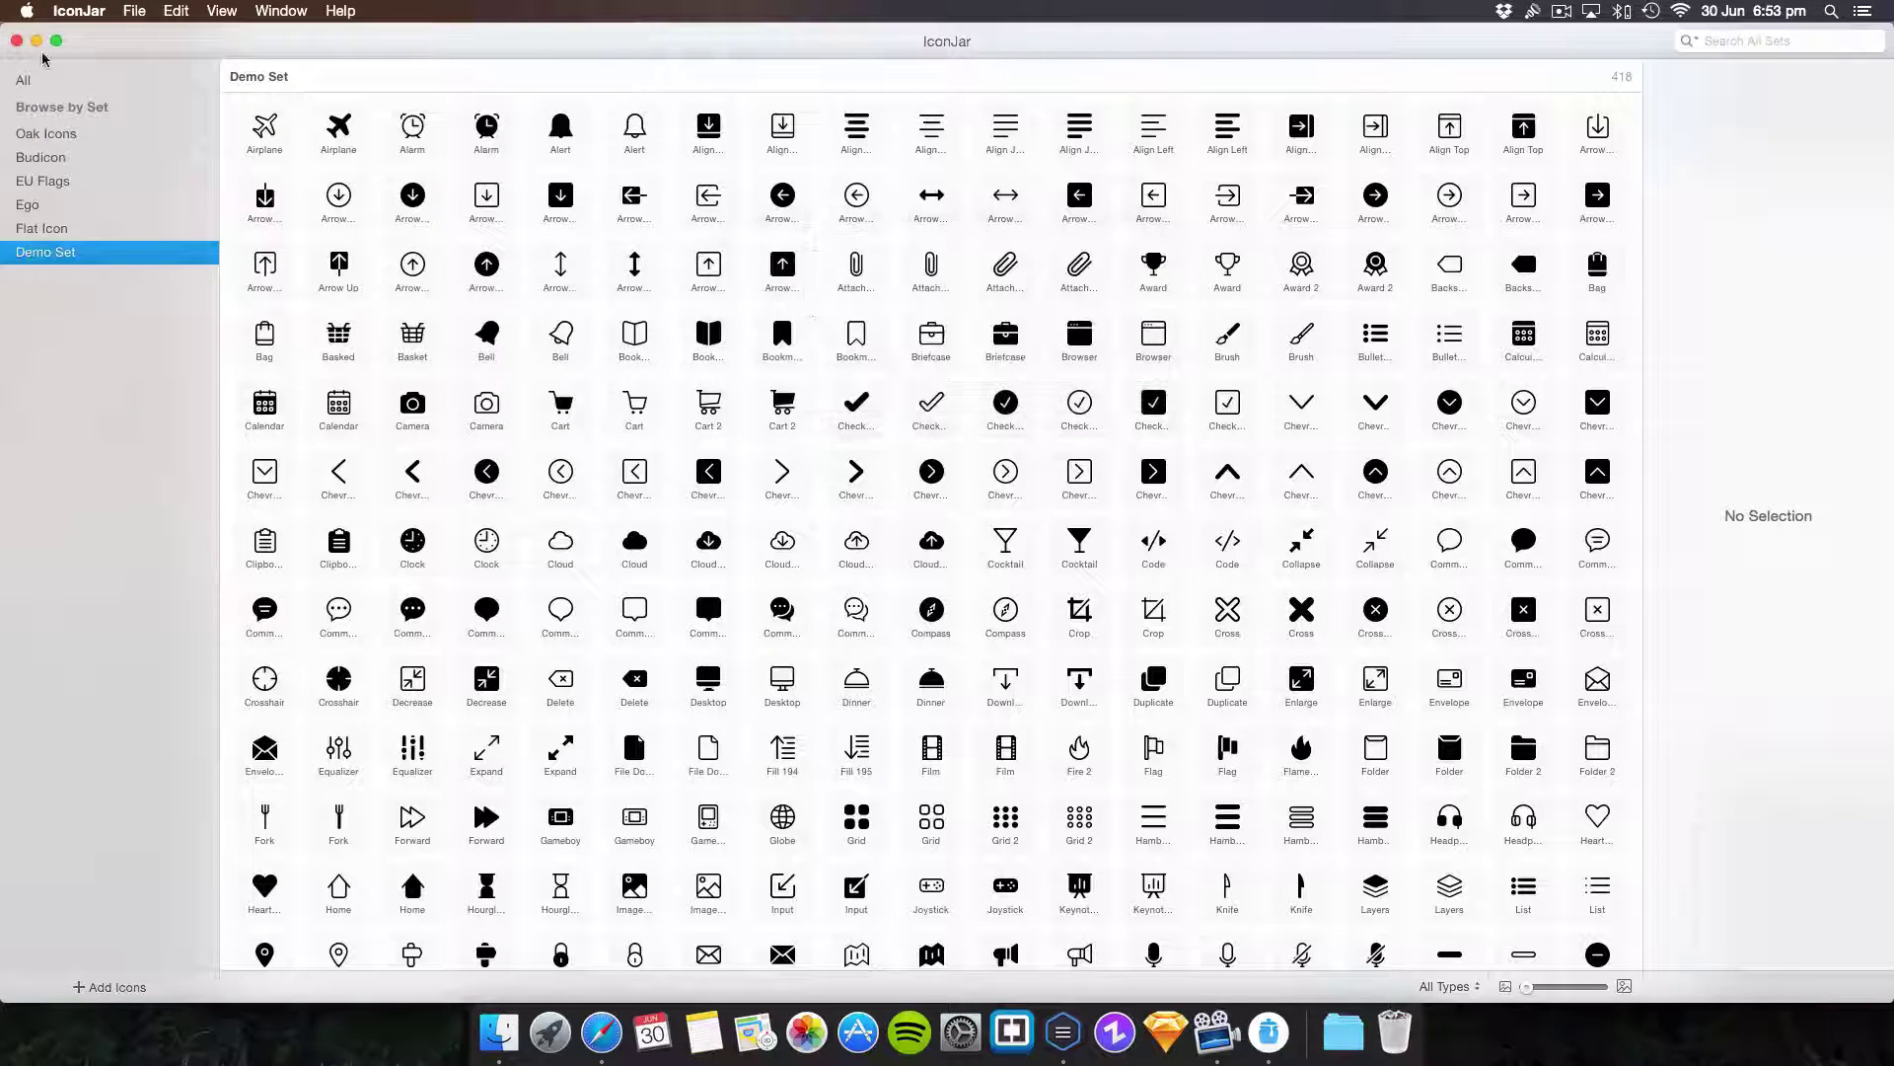
click(74, 11)
click(148, 394)
scroll(916, 388, down, 5)
scroll(915, 388, up, 5)
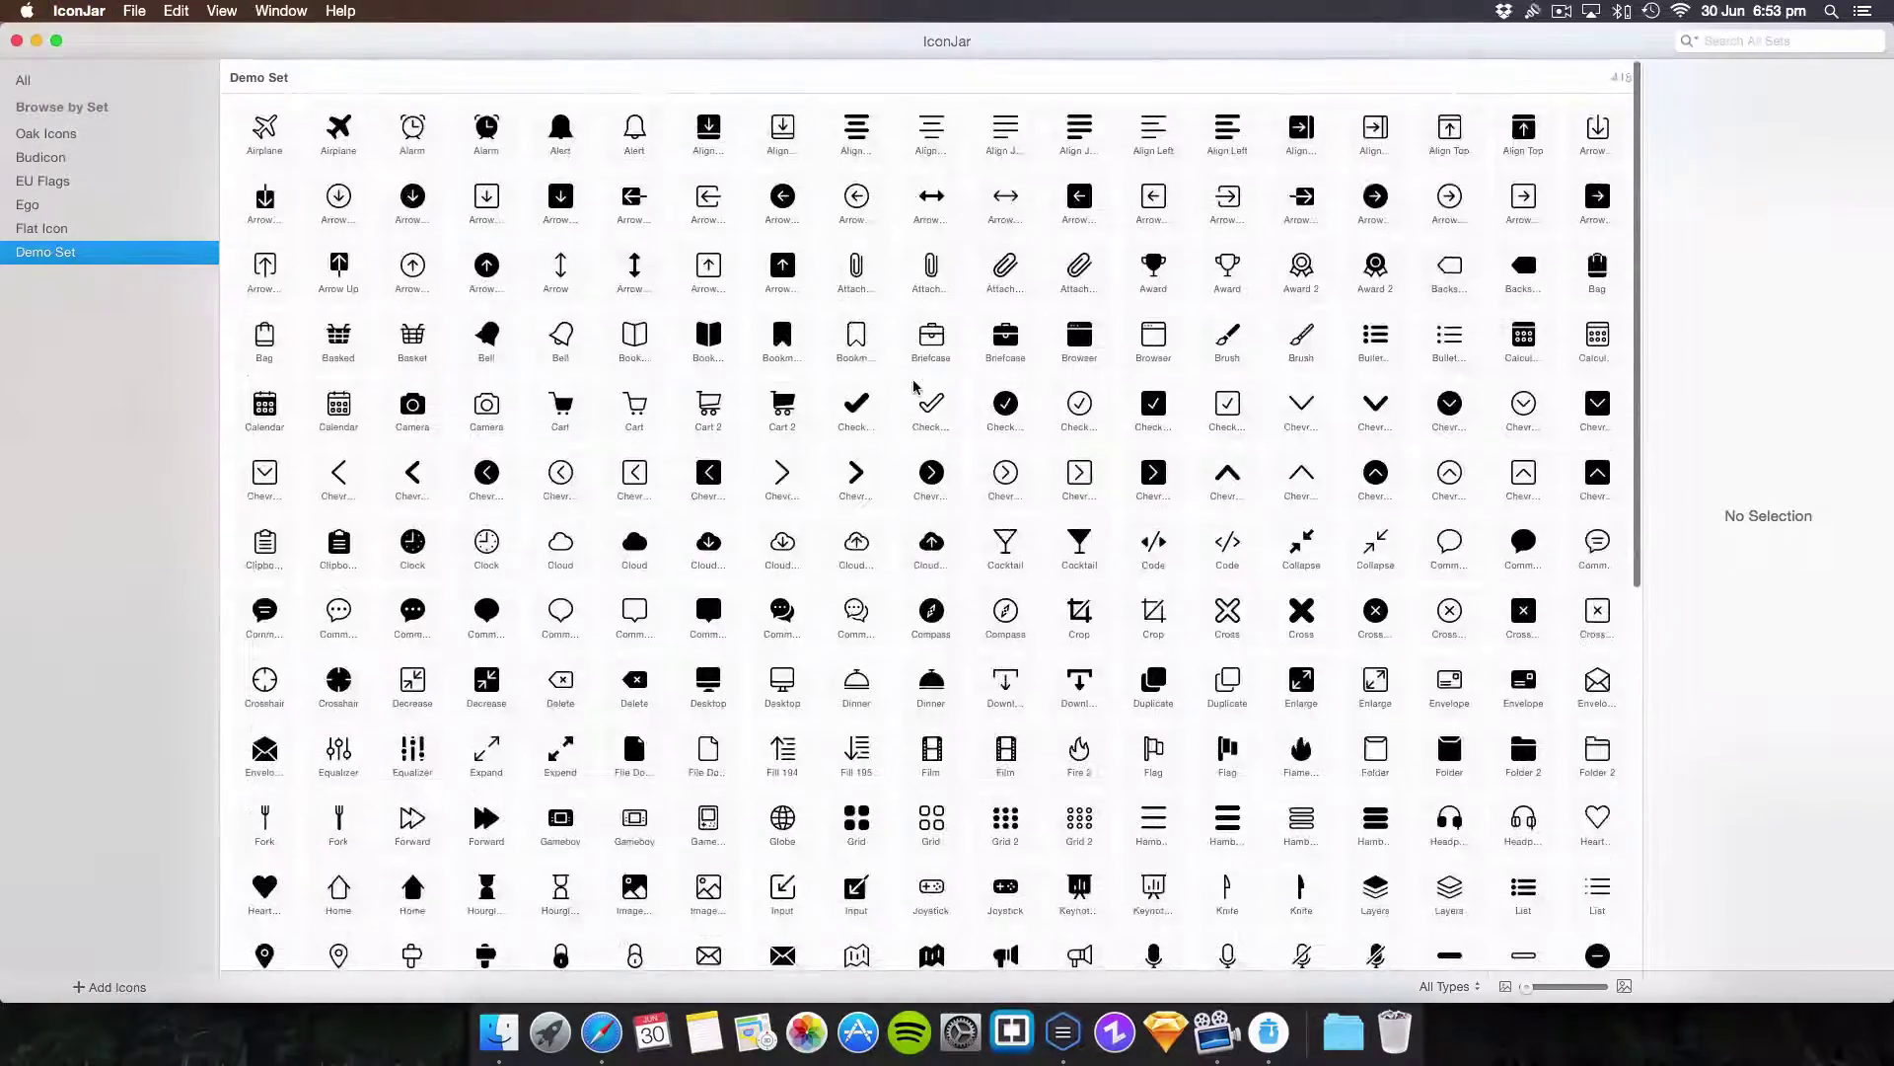
scroll(916, 388, down, 5)
scroll(915, 388, up, 5)
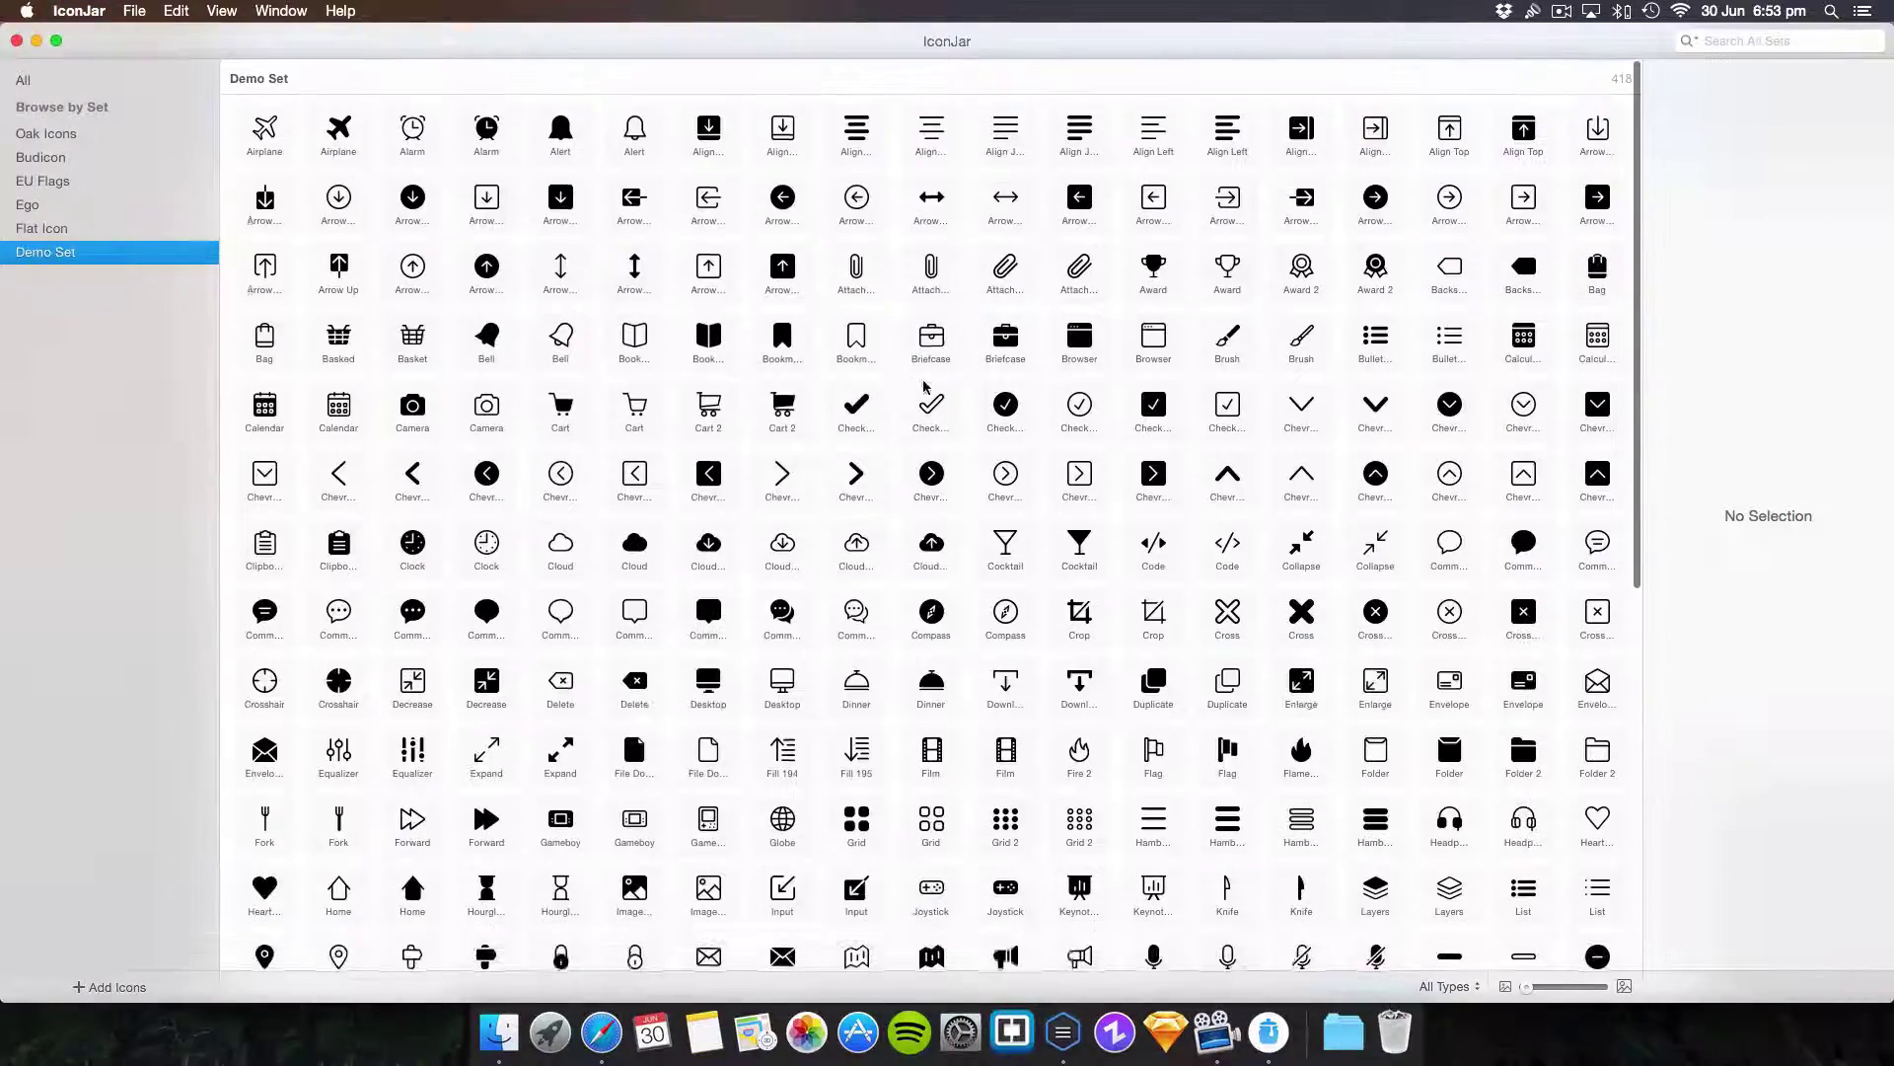